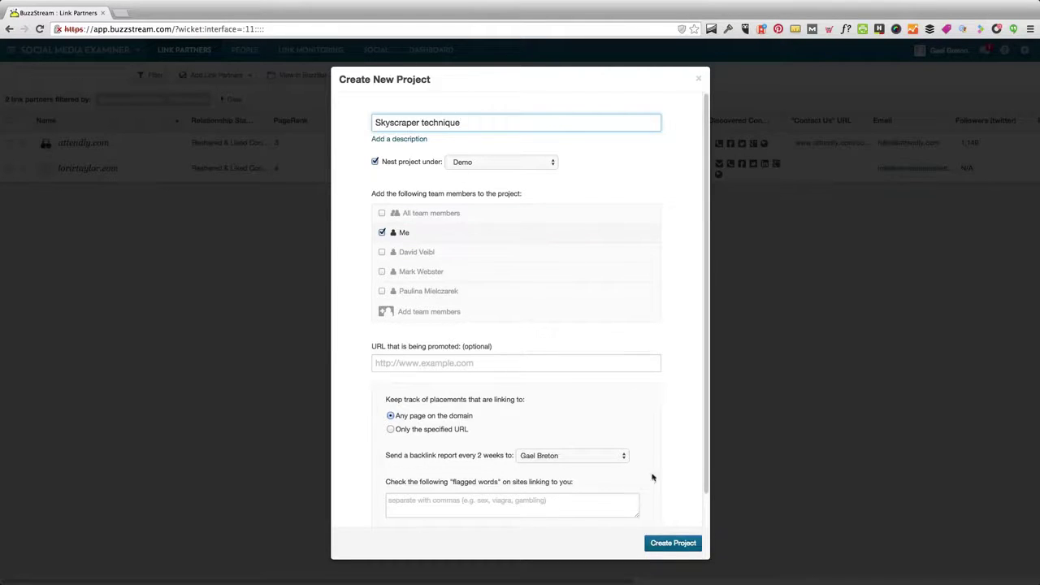
Step: Create the 'Skyscraper technique' project nested under Demo
left_click(677, 548)
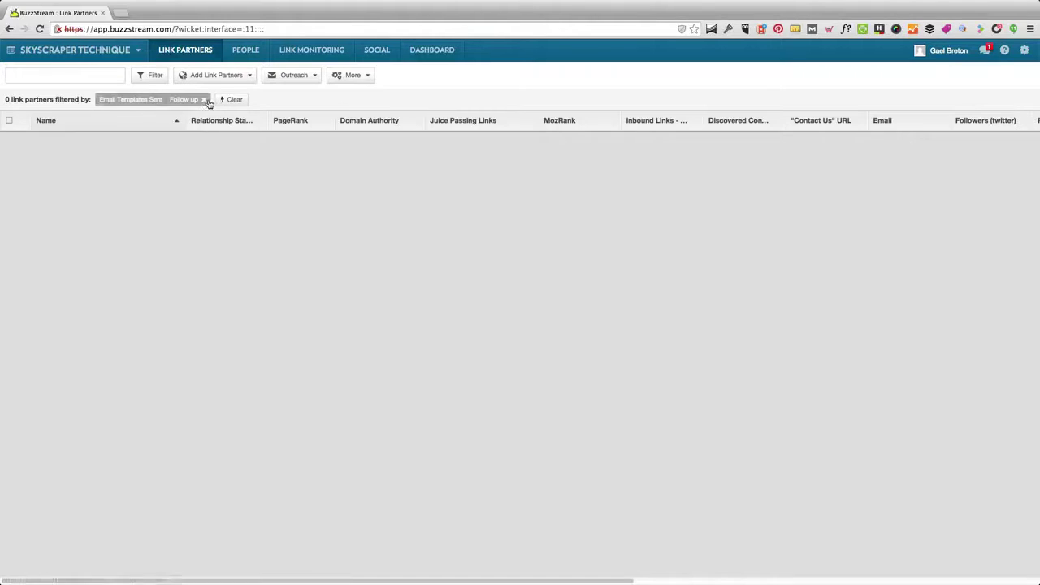
left_click(203, 99)
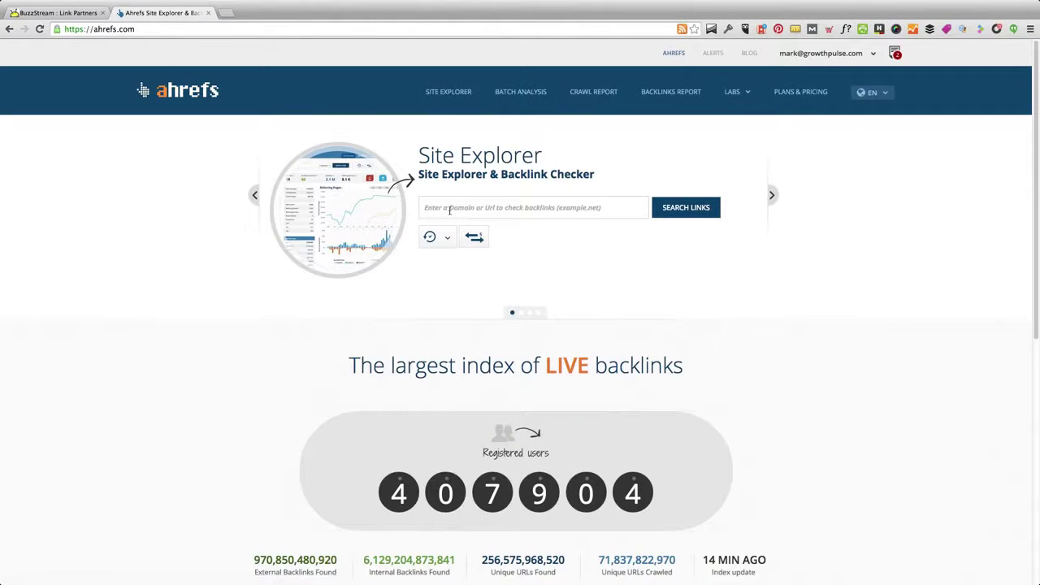
type("mind")
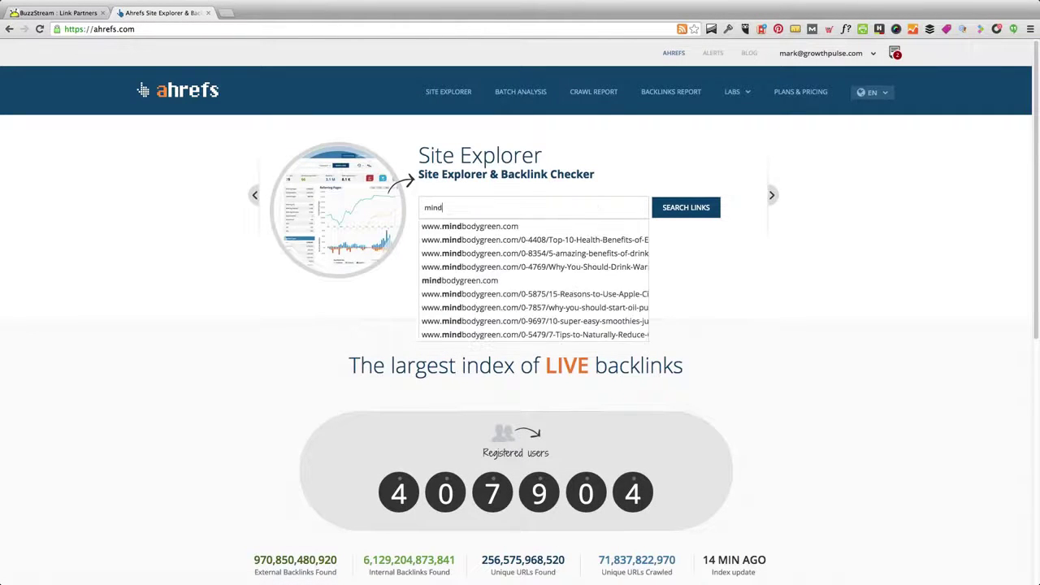
key("Down")
key("Return")
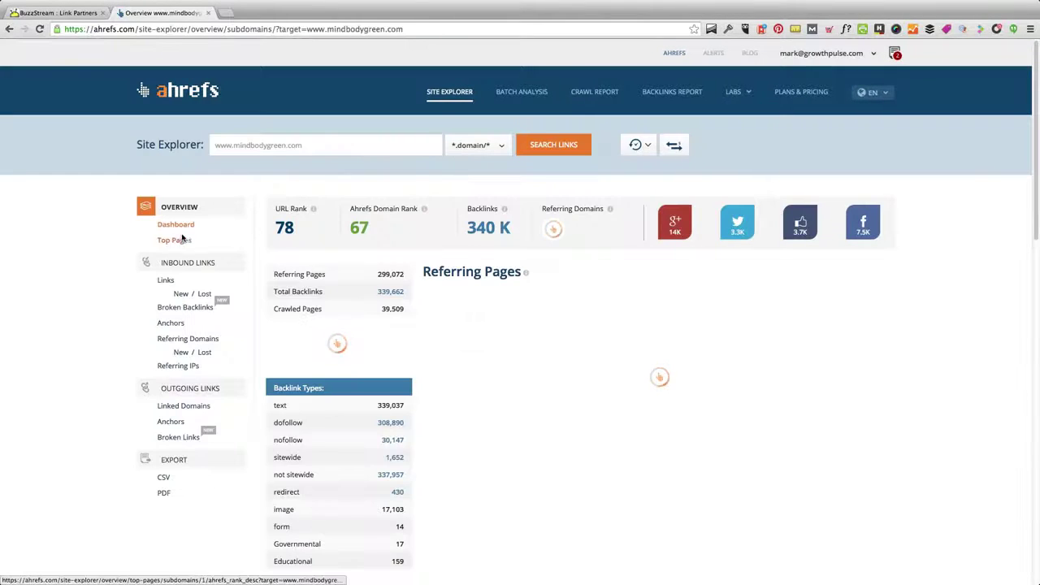
Step: Show mindbodygreen.com's Top Pages and pick out the warm water and lemon article with 235 referring domains
left_click(183, 242)
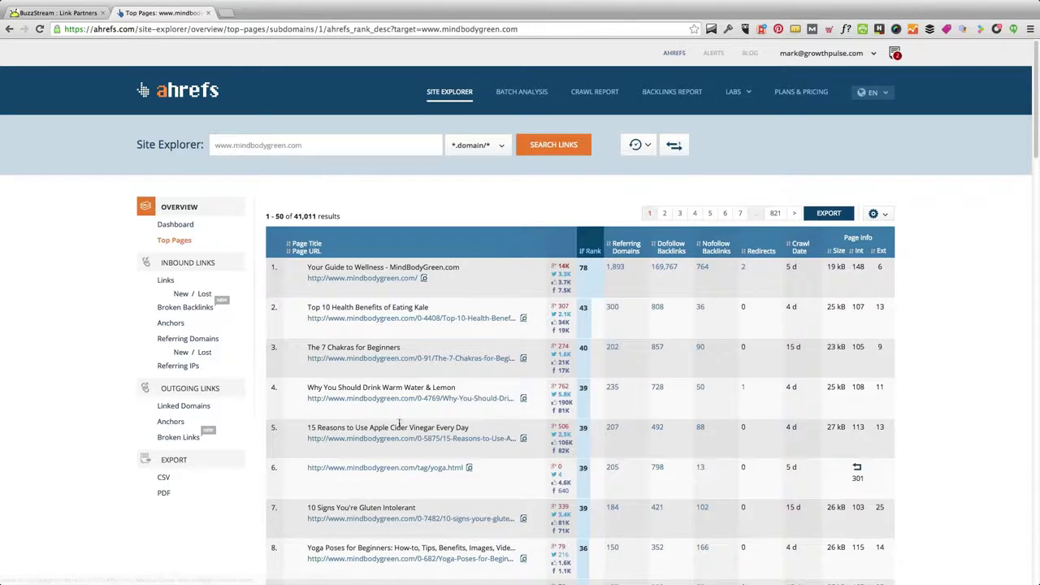
left_click_drag(307, 390, 484, 390)
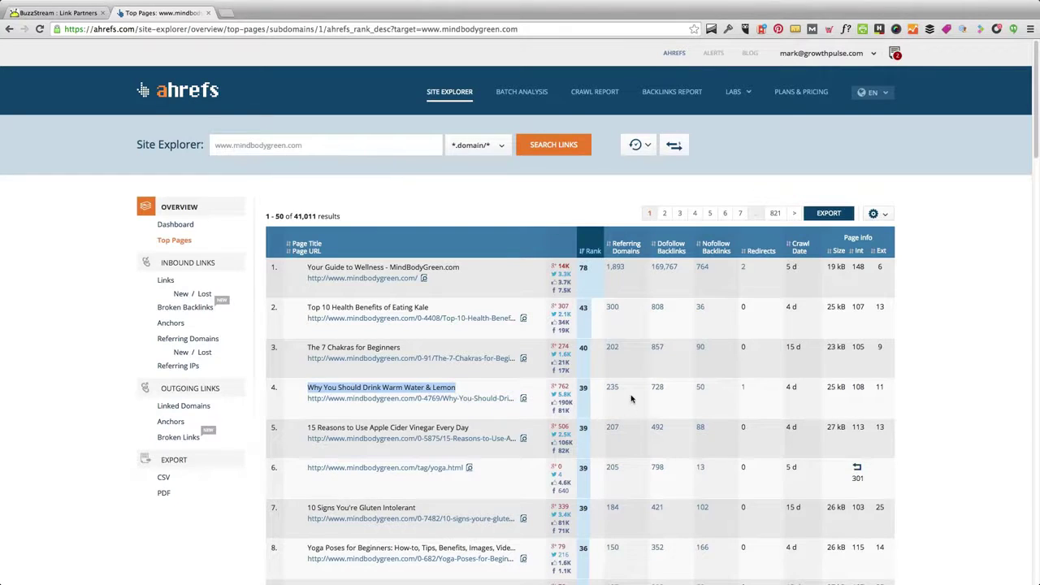
left_click_drag(630, 398, 605, 392)
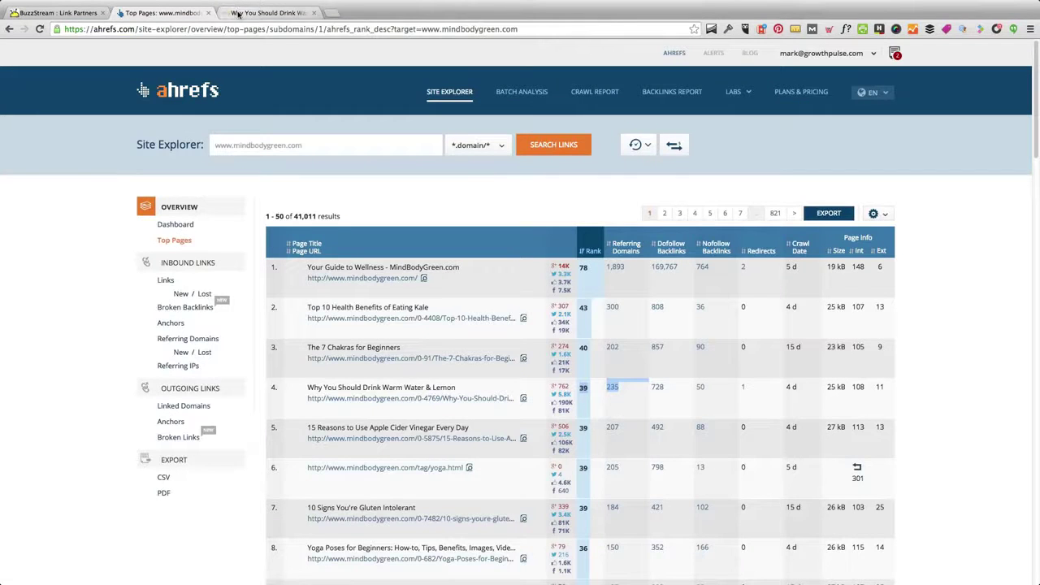
Step: Read through the warm water and lemon article and its comments, selecting the article title
scroll(360, 282, "down", 15)
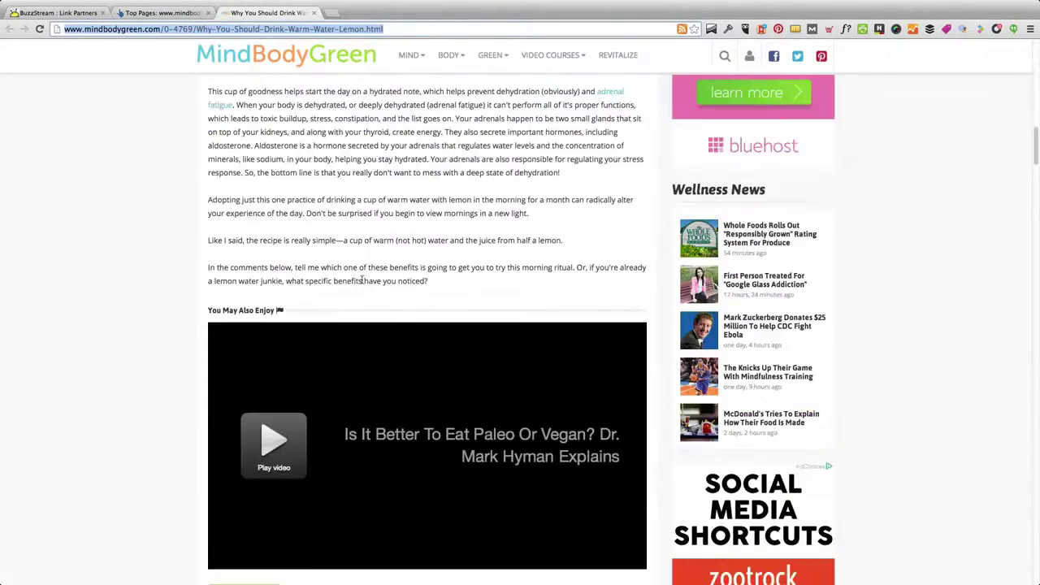
scroll(349, 274, "up", 15)
scroll(333, 268, "down", 18)
scroll(331, 265, "up", 15)
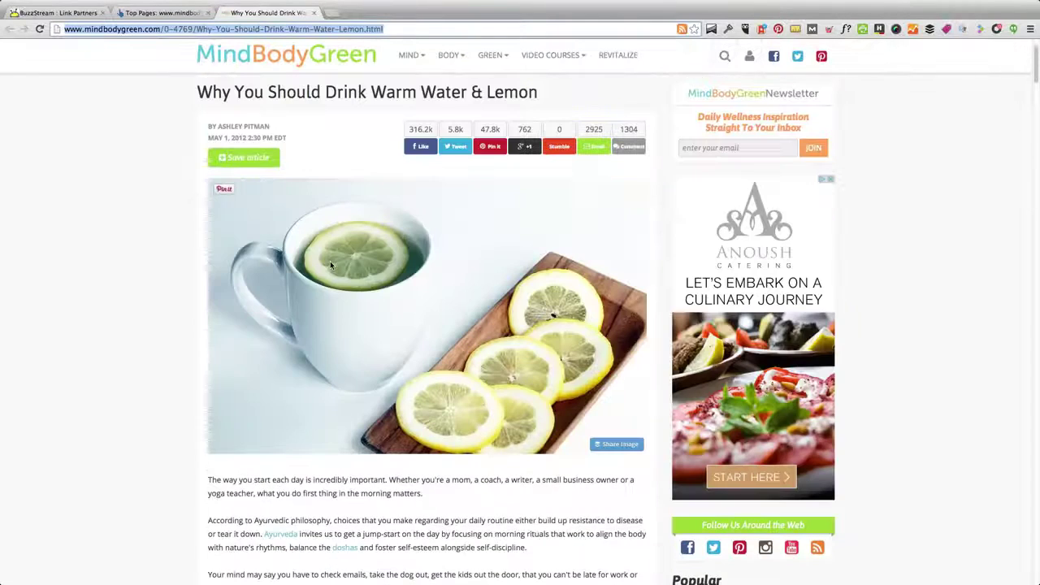
scroll(337, 228, "up", 1)
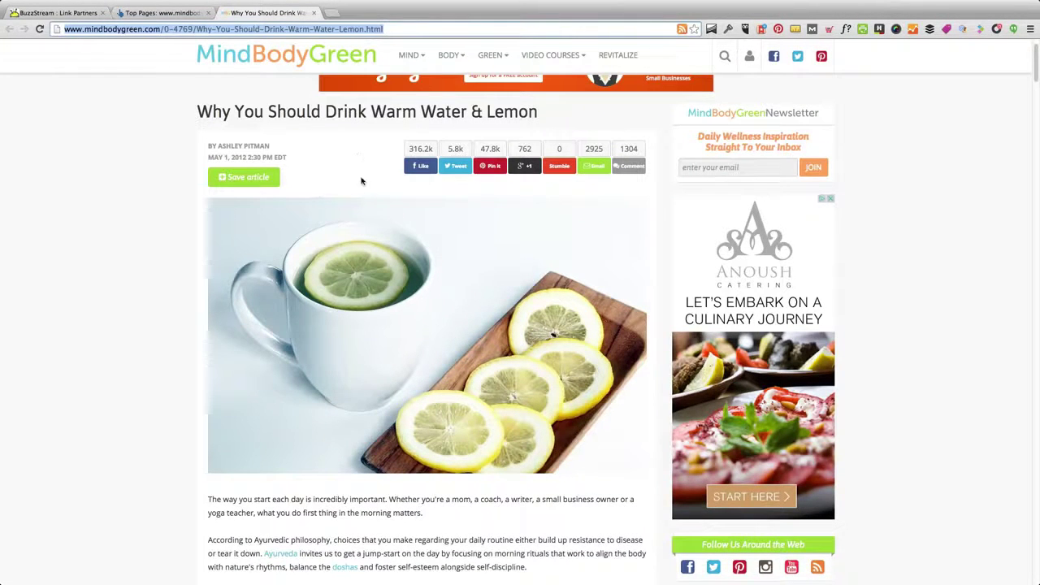
scroll(383, 273, "down", 18)
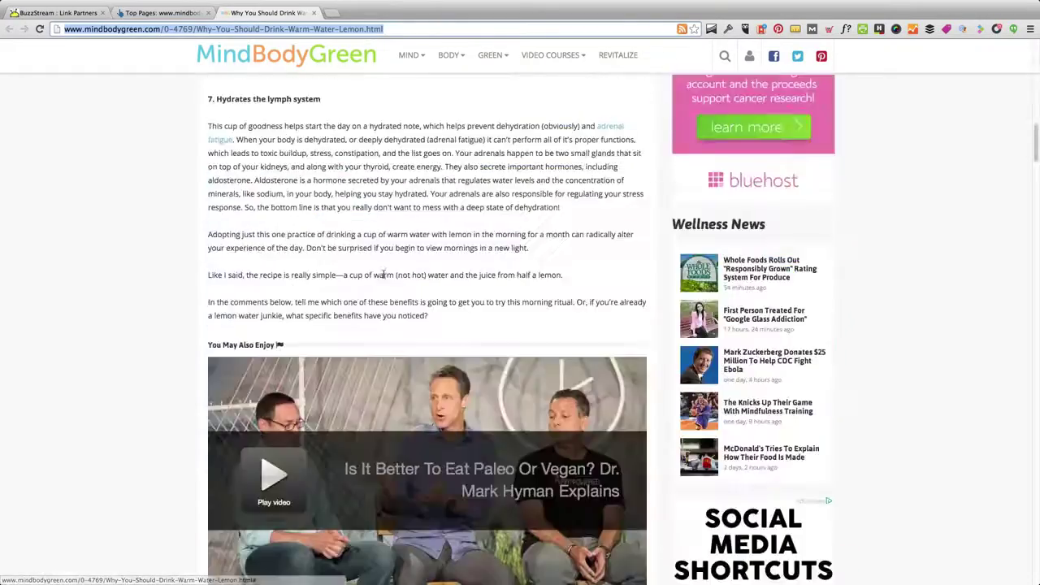
scroll(382, 273, "down", 20)
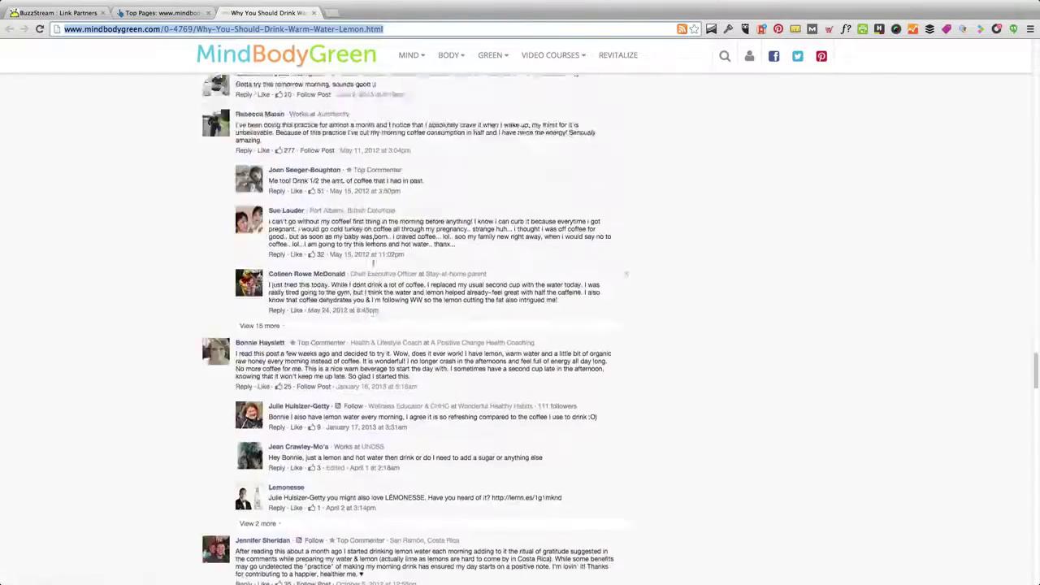
scroll(373, 262, "down", 10)
scroll(355, 250, "up", 20)
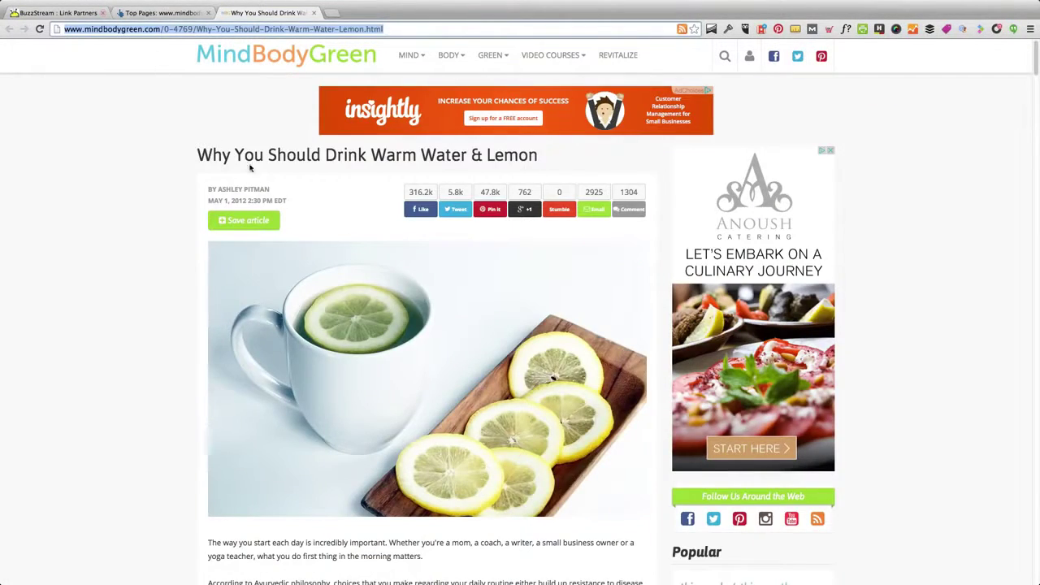
left_click_drag(195, 155, 532, 177)
scroll(532, 177, "down", 1)
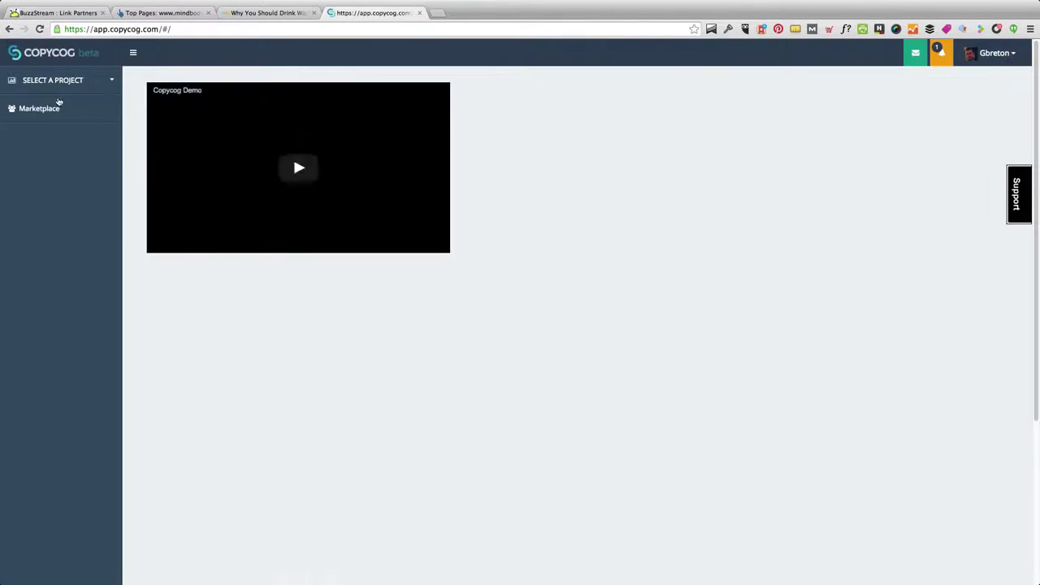
Step: Switch to the Health Ambition project in Copycog and start a new idea
left_click(55, 81)
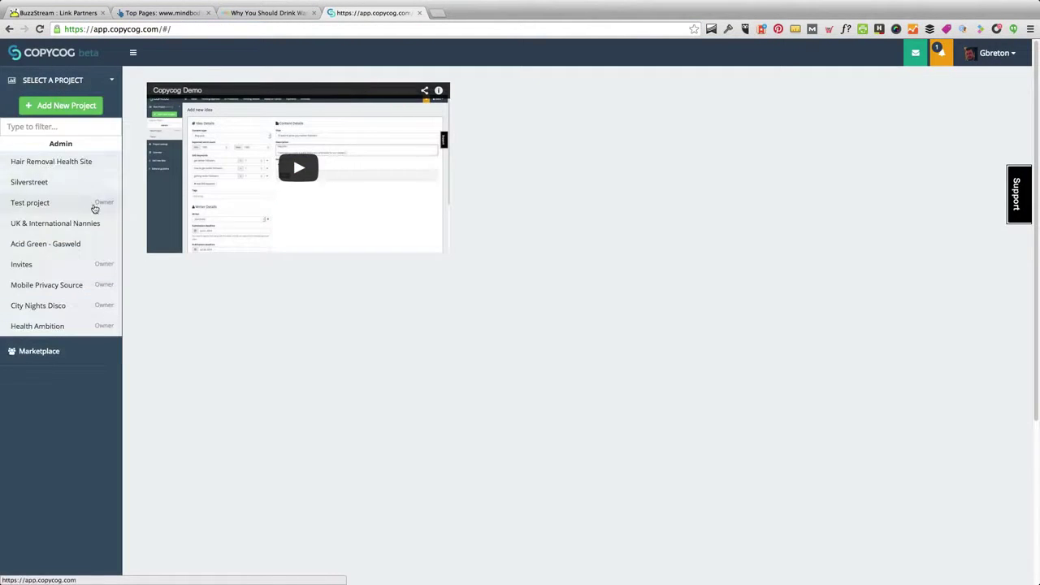
left_click(51, 326)
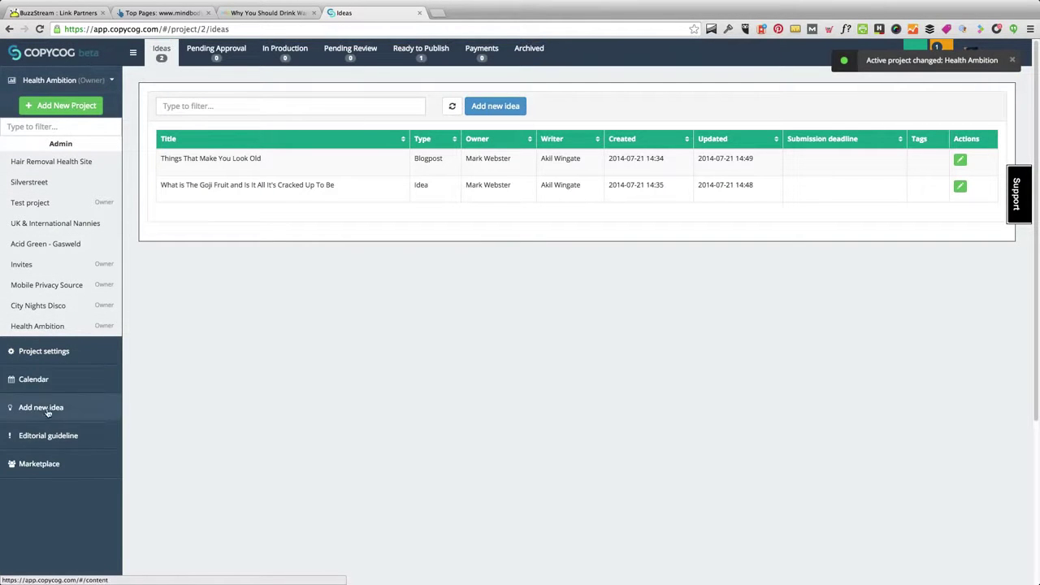
left_click(495, 105)
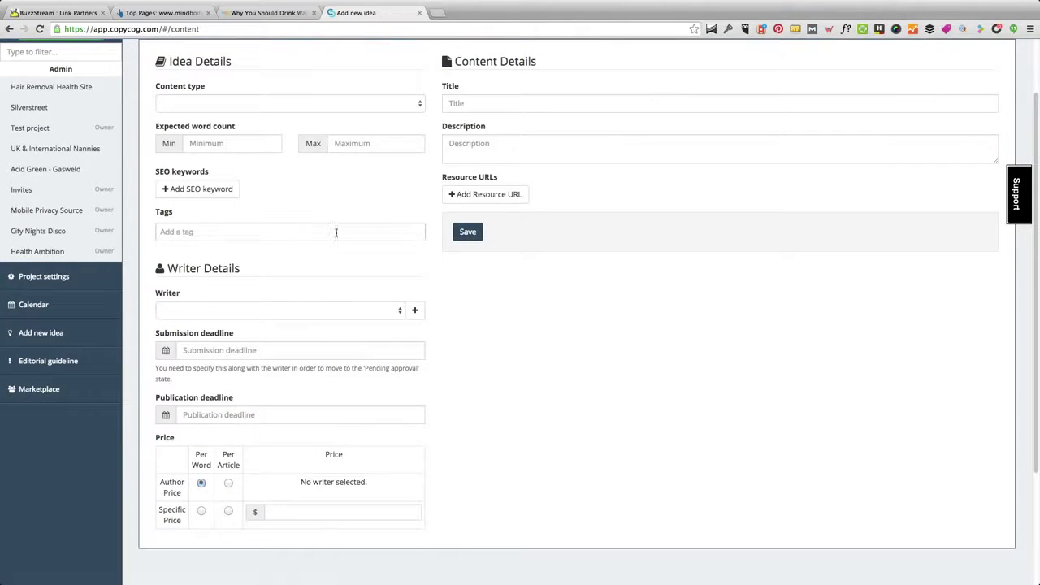
Step: Assign a writer at $0.03 per word, open the deadline picker and add a resource URL row
left_click(233, 311)
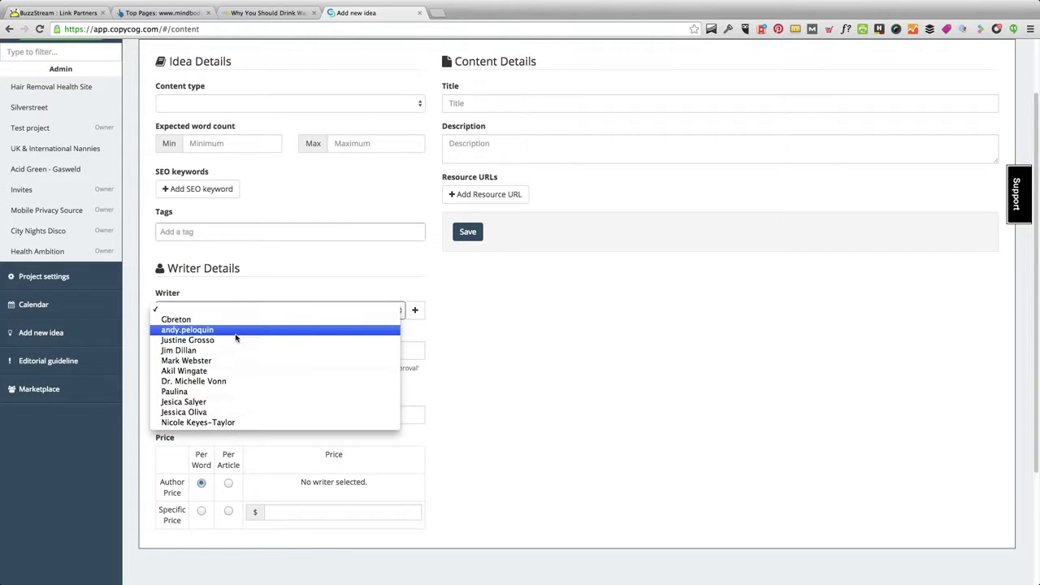
left_click(236, 330)
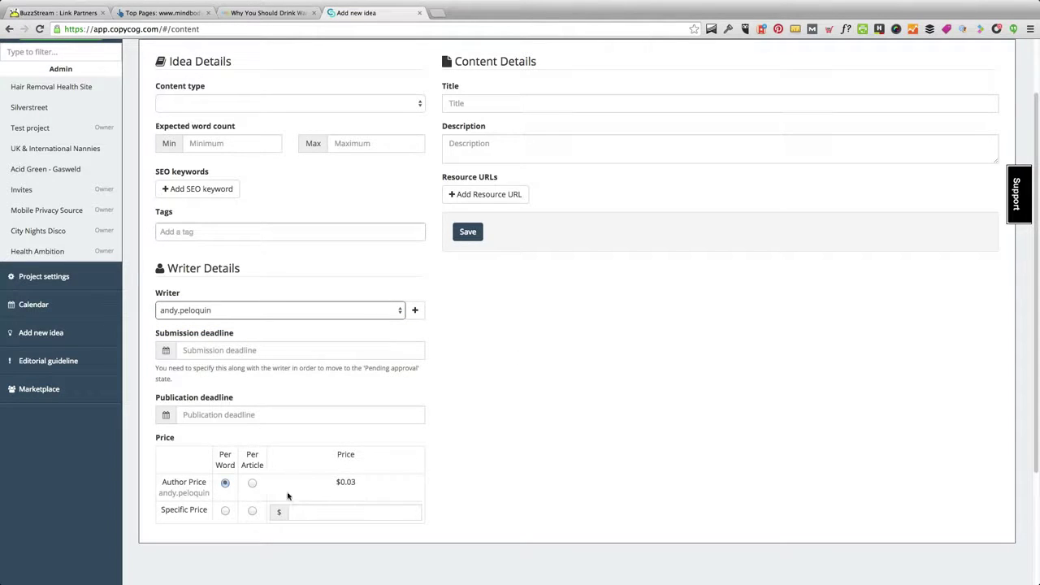
scroll(252, 481, "up", 2)
left_click(205, 423)
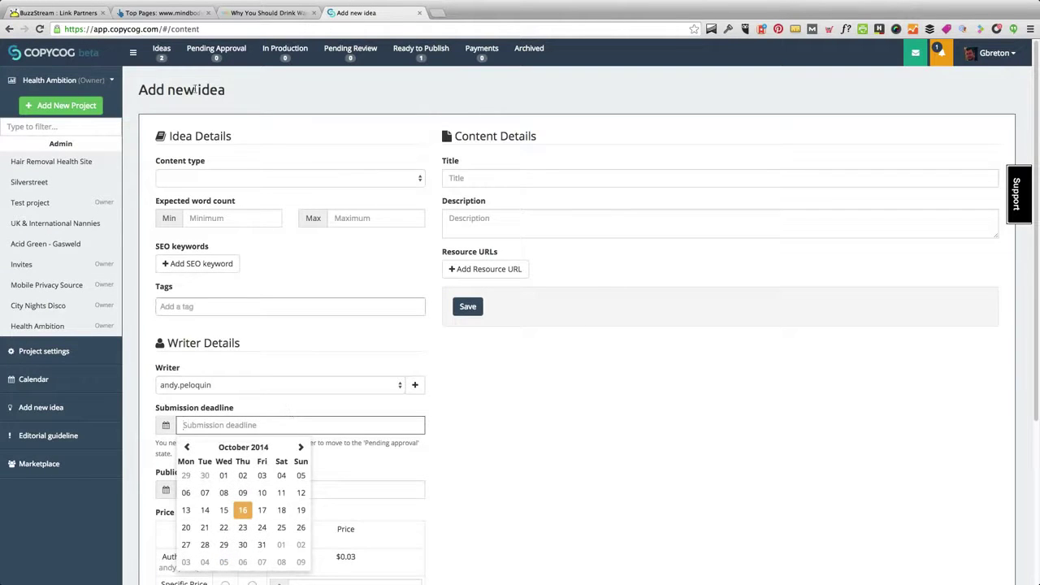
left_click(492, 269)
left_click(260, 13)
Step: Skim the lemon water article's numbered benefit sections, then return to the Ahrefs Top Pages report
scroll(463, 353, "down", 5)
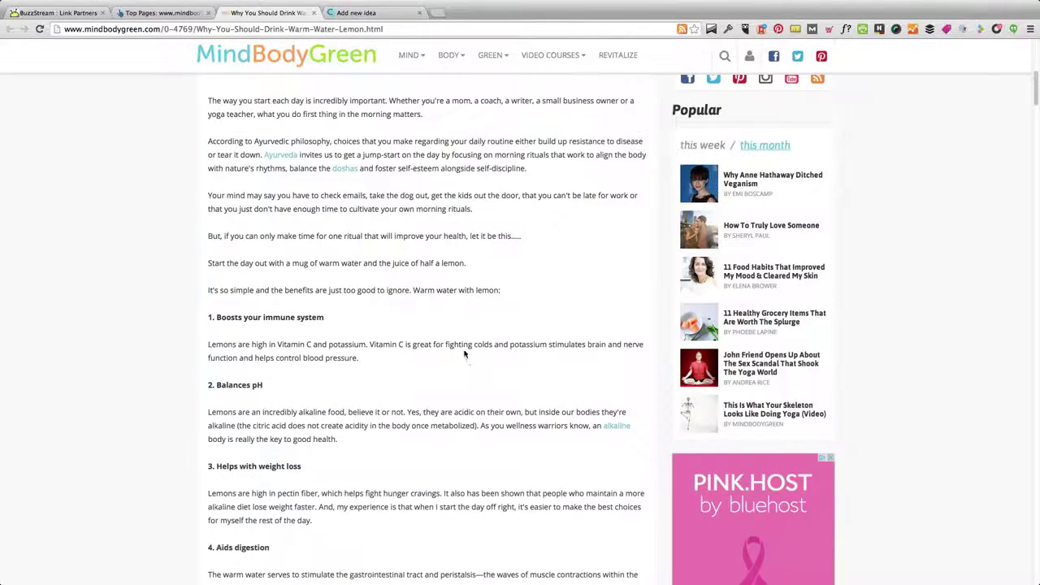
scroll(471, 343, "down", 4)
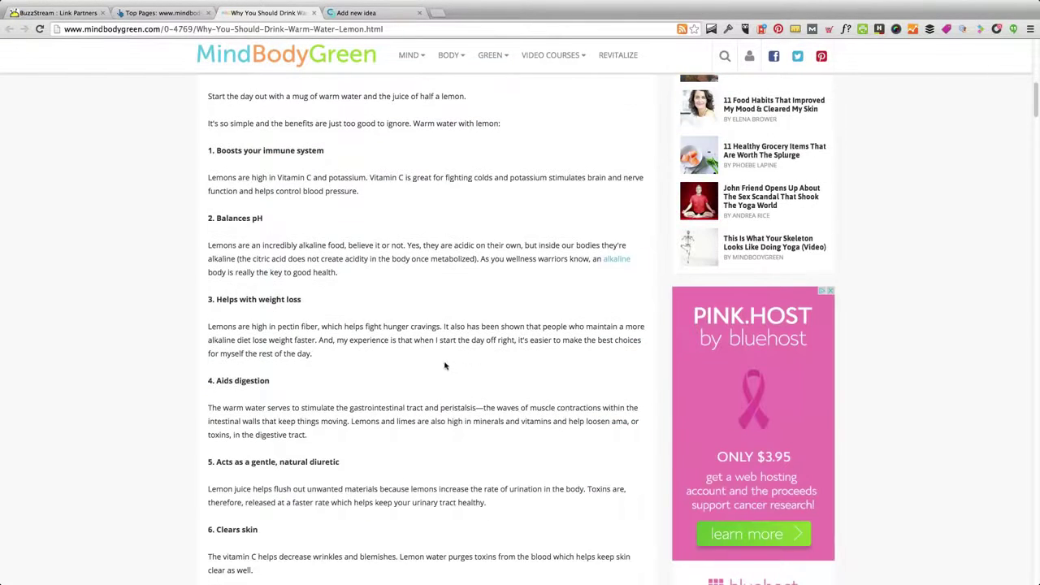
scroll(438, 361, "up", 6)
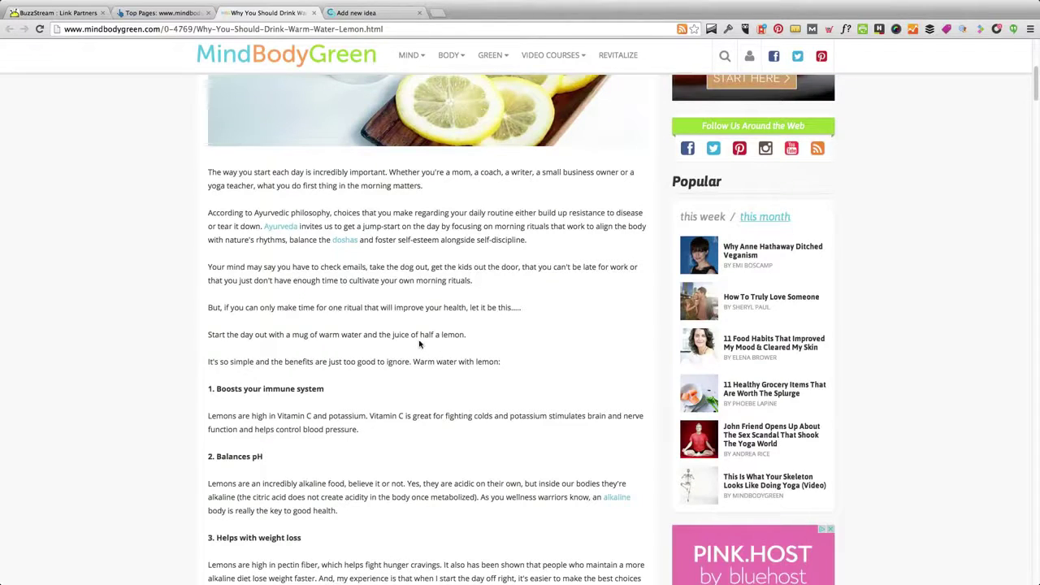
scroll(412, 349, "down", 13)
scroll(409, 344, "down", 8)
scroll(410, 345, "up", 13)
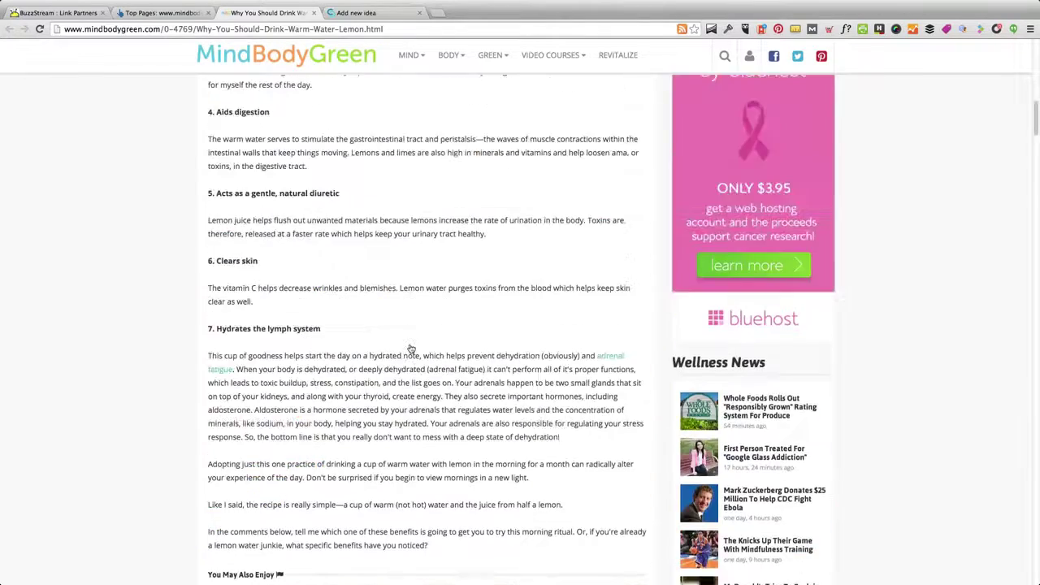
scroll(409, 347, "up", 11)
scroll(409, 349, "down", 8)
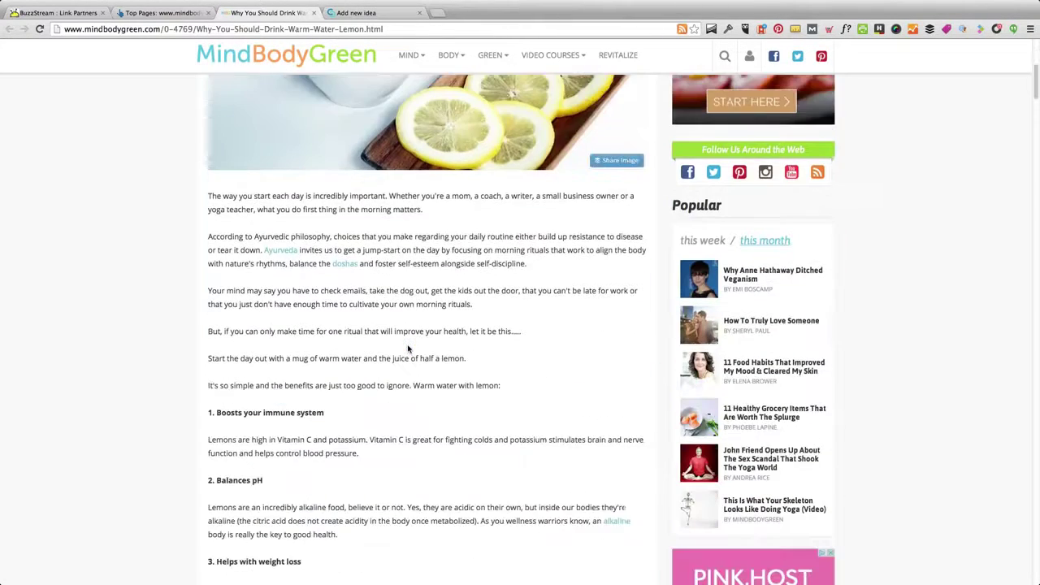
scroll(410, 353, "down", 1)
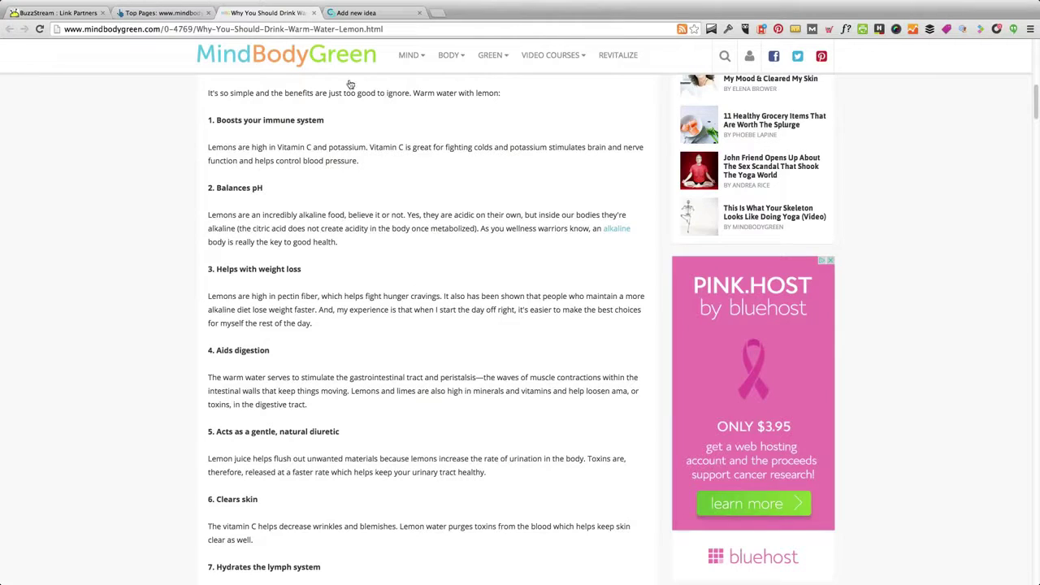
key("ctrl+shift+Tab")
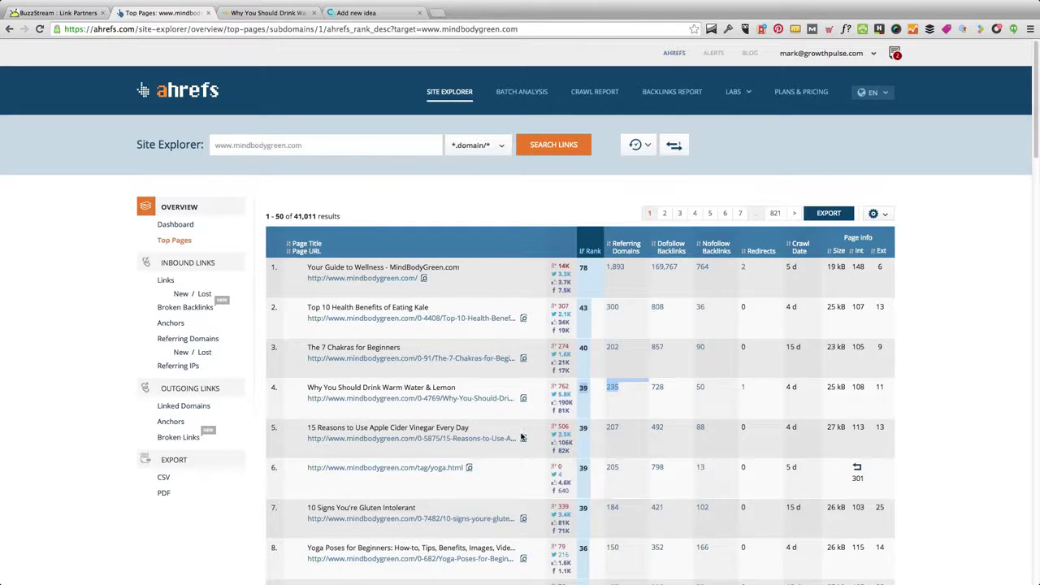
Step: List the lemon water article's backlinks, filtered to the 169 dofollow links from unique domains
left_click(523, 398)
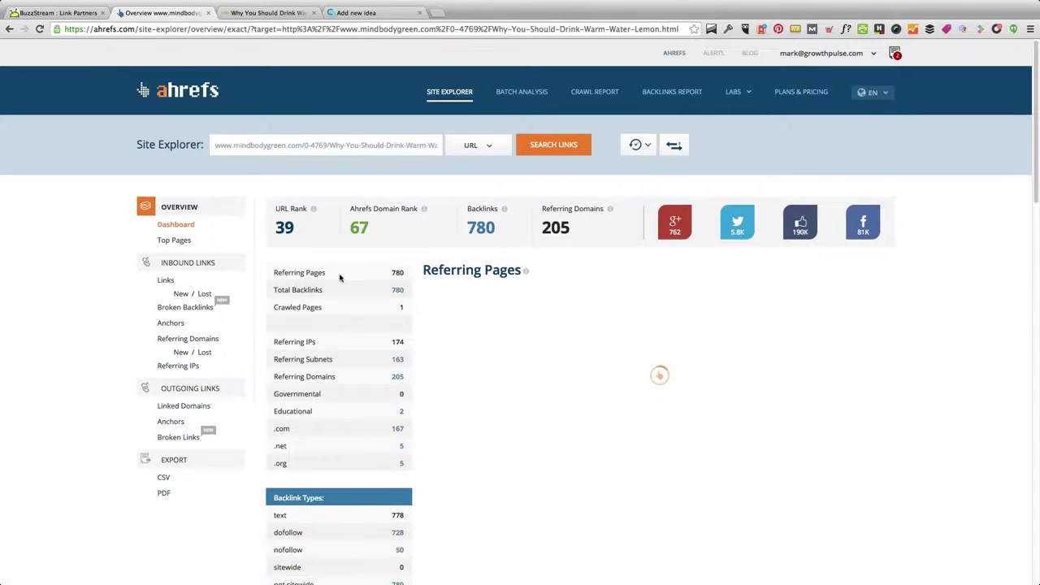
left_click(165, 281)
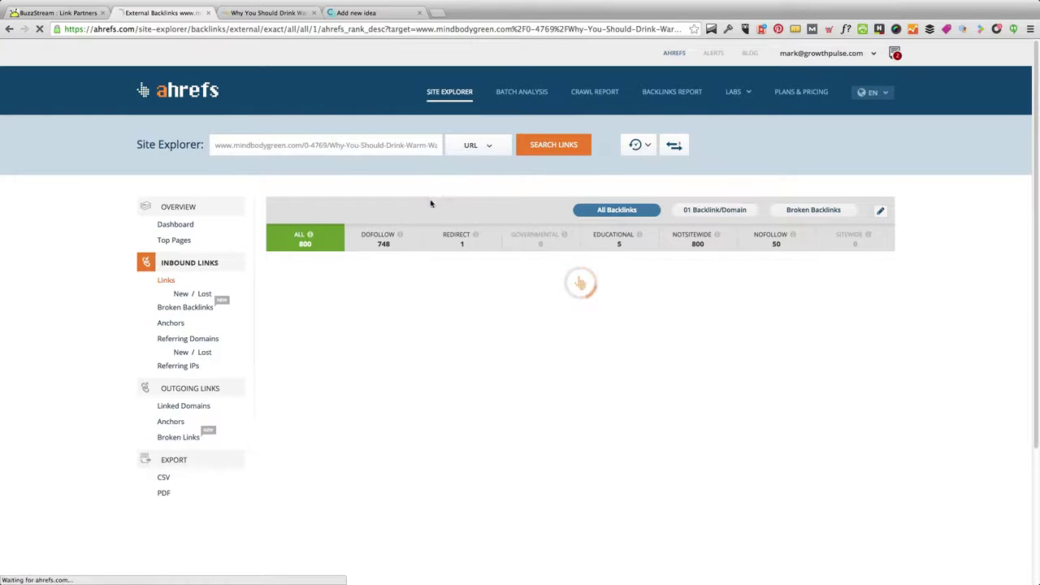
left_click(375, 244)
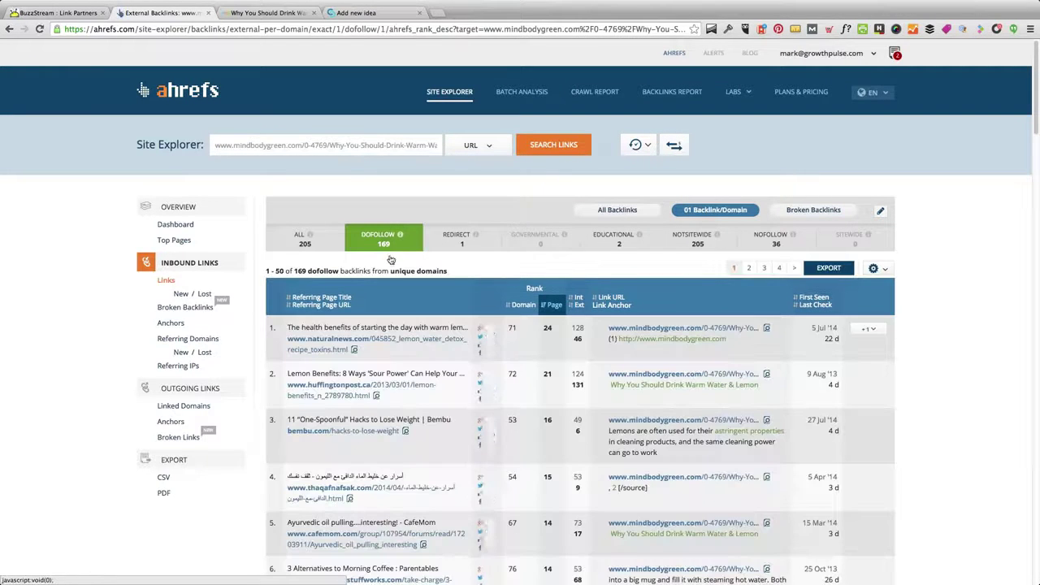
scroll(413, 278, "down", 20)
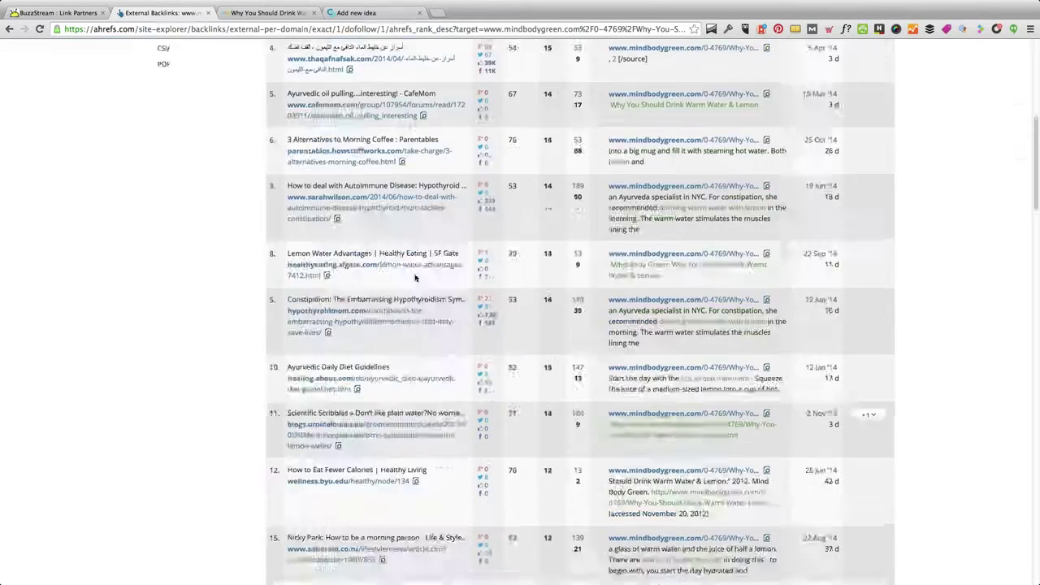
scroll(413, 278, "up", 20)
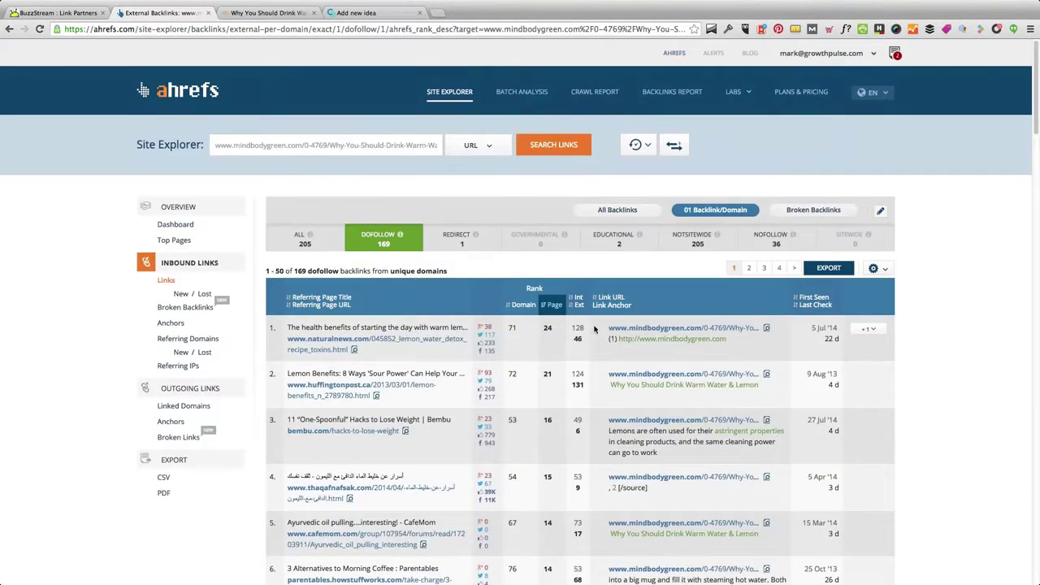
Step: Build a Buzzmarker prospecting list of 52 websites from the dofollow backlinks page
right_click(564, 334)
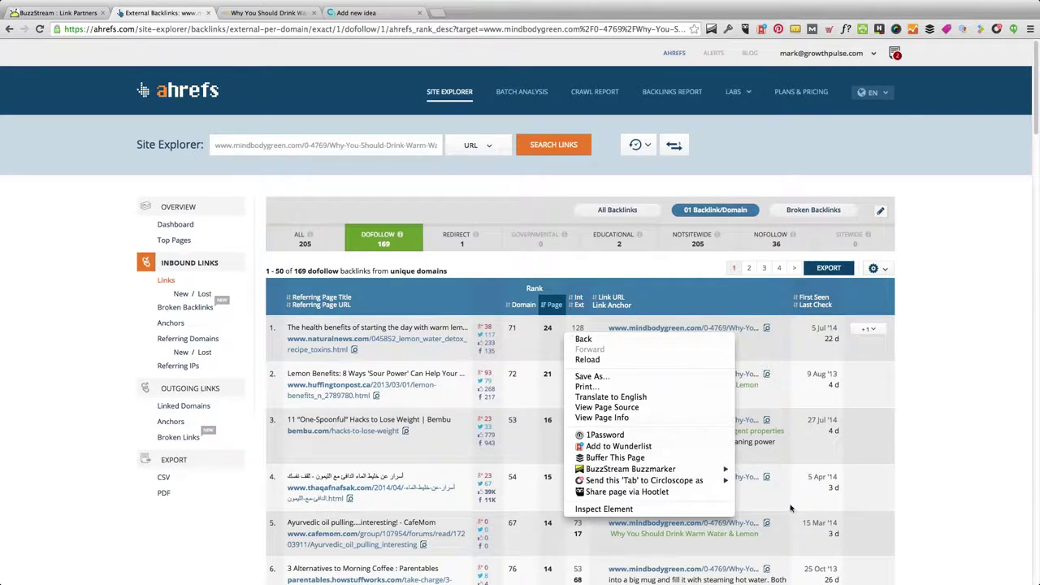
mouse_move(706, 473)
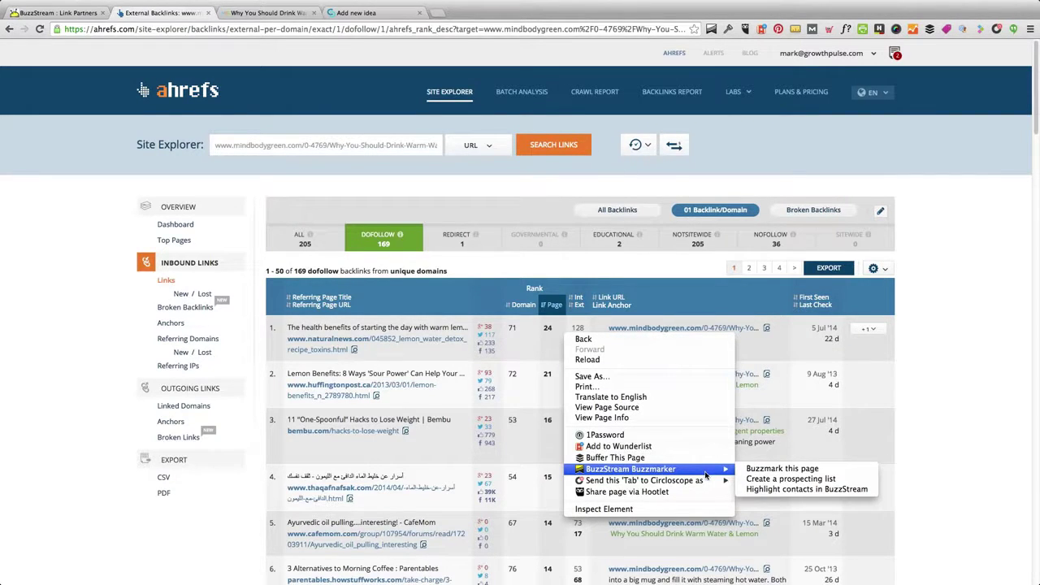
left_click(759, 479)
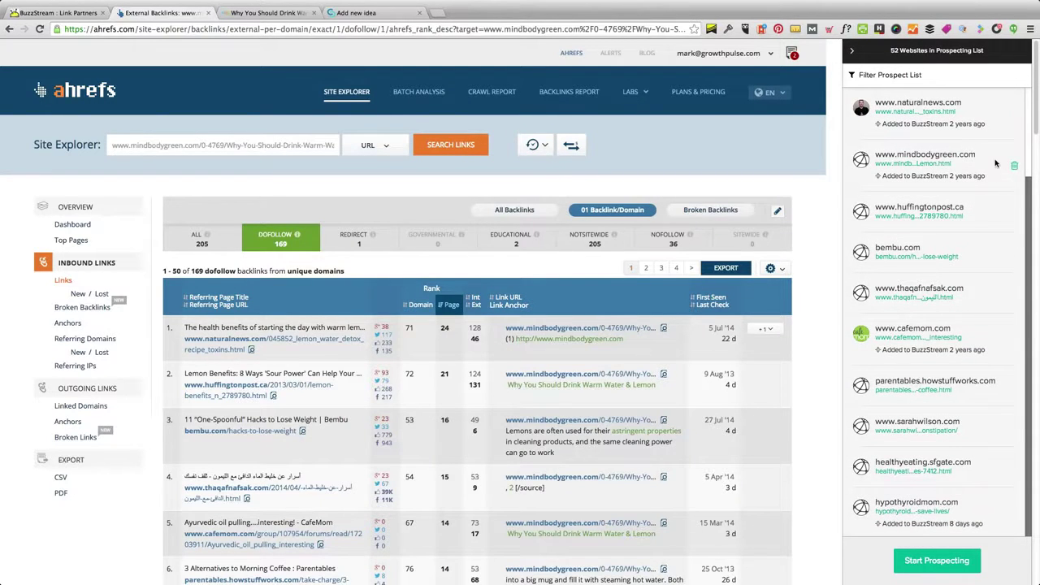
Step: Remove mindbodygreen.com, huffingtonpost.ca and cafemom.com from the prospecting list
left_click(1013, 165)
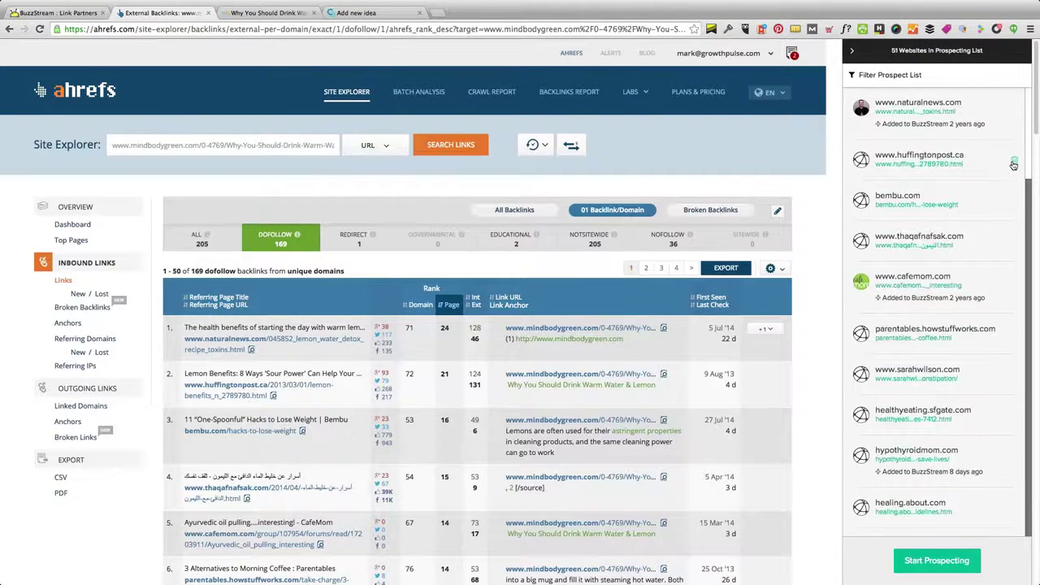
left_click(1013, 165)
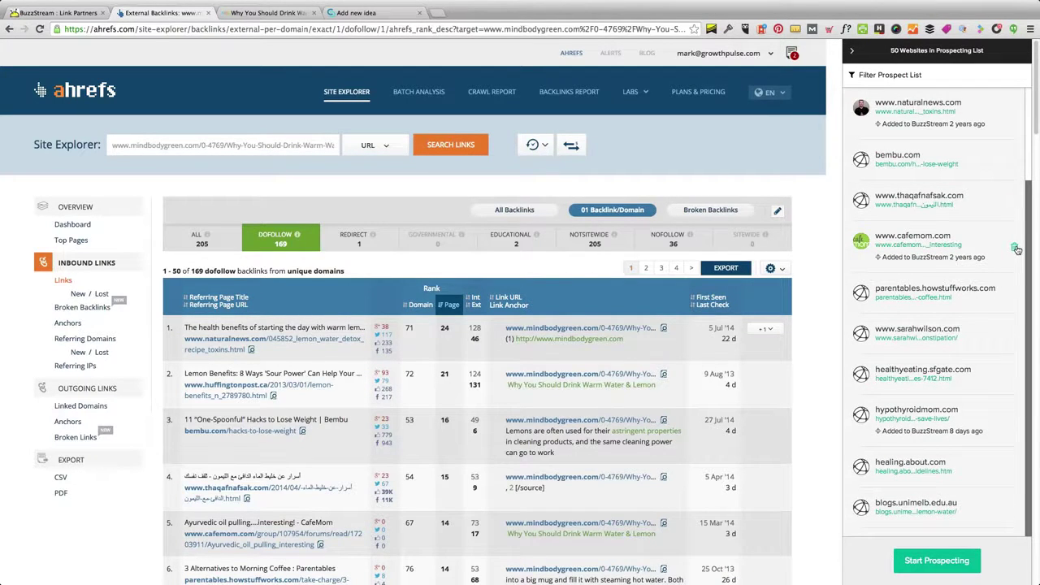
left_click(1014, 247)
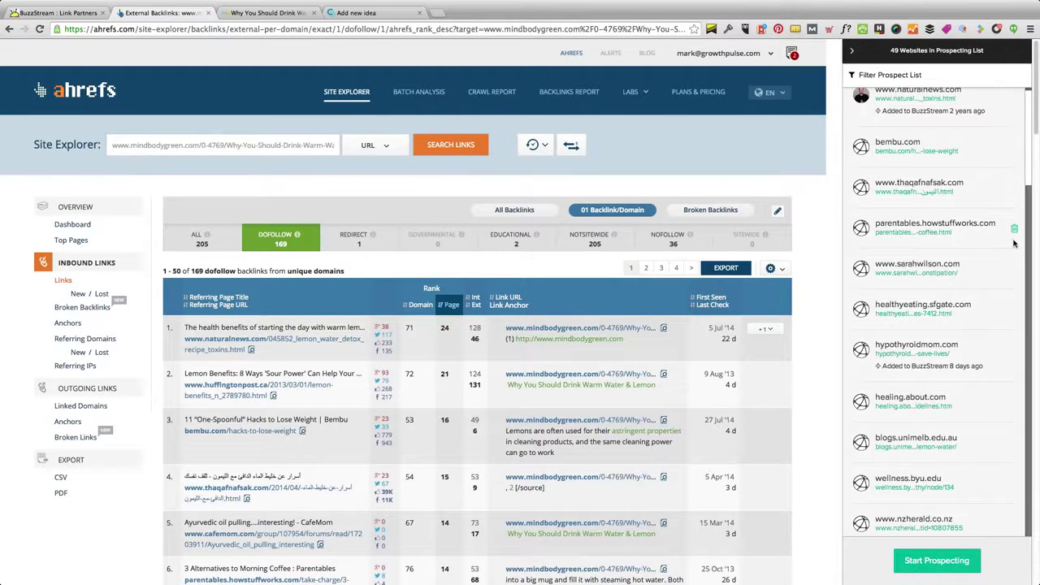
scroll(1015, 232, "down", 3)
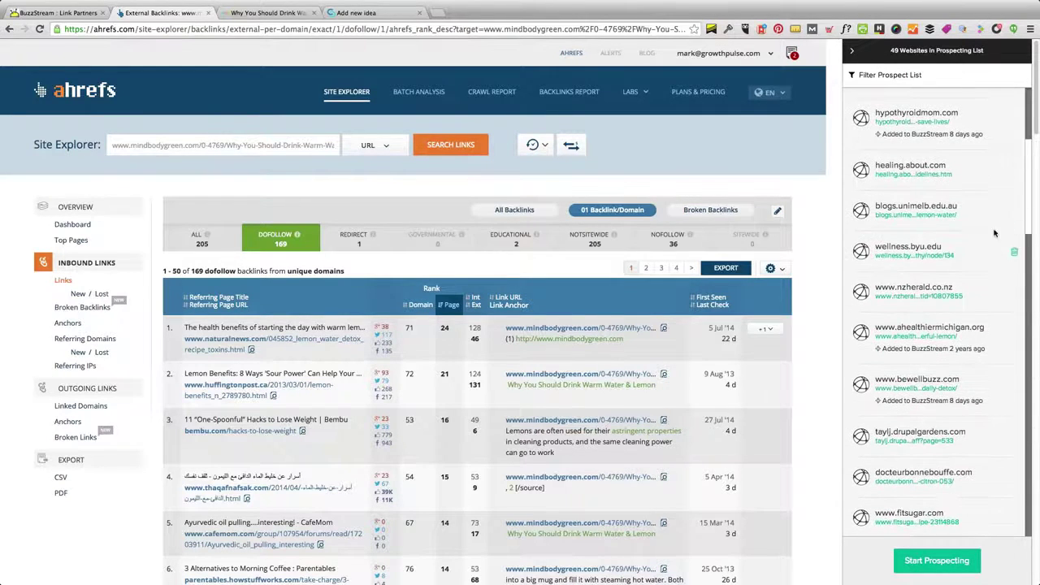
scroll(1005, 220, "down", 10)
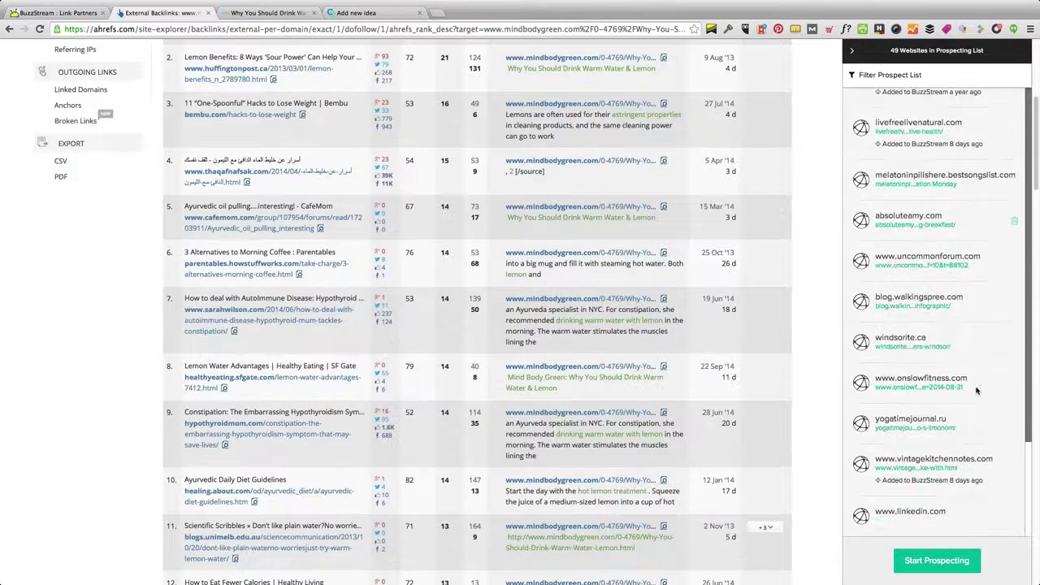
Step: Drop one more site to leave 48, then return to BuzzStream's Skyscraper Technique Link Partners list
left_click(1015, 517)
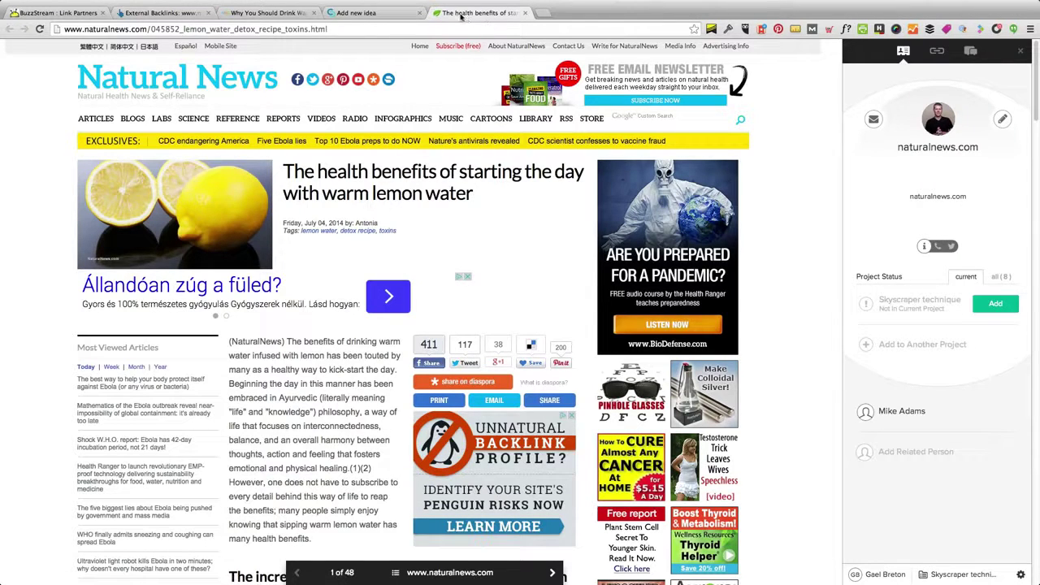
left_click(53, 12)
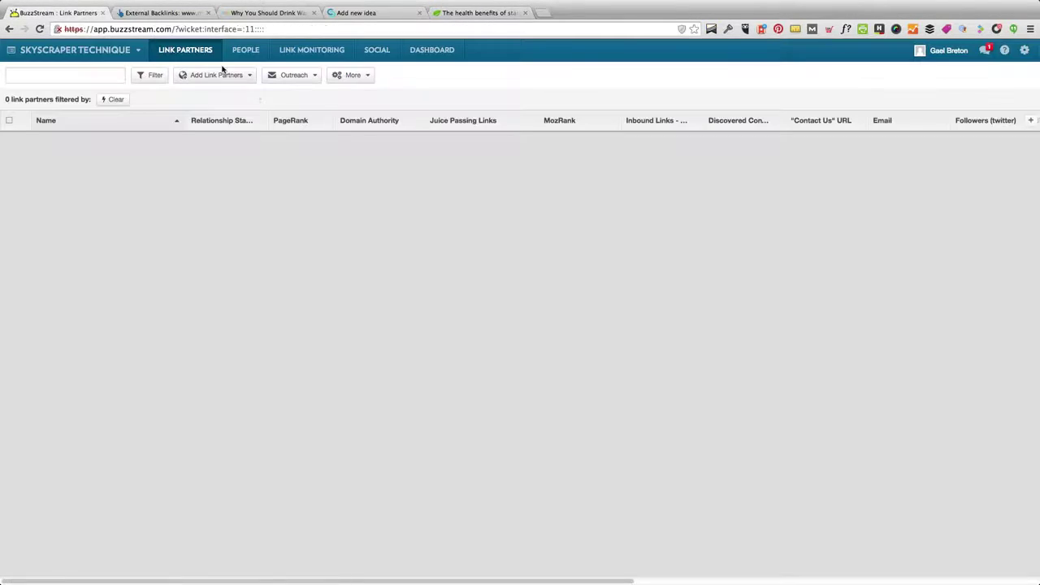
Step: Open the Reverse Engineering Outreach Healthy Juice Recipes template for editing and review its article-title line
left_click(315, 75)
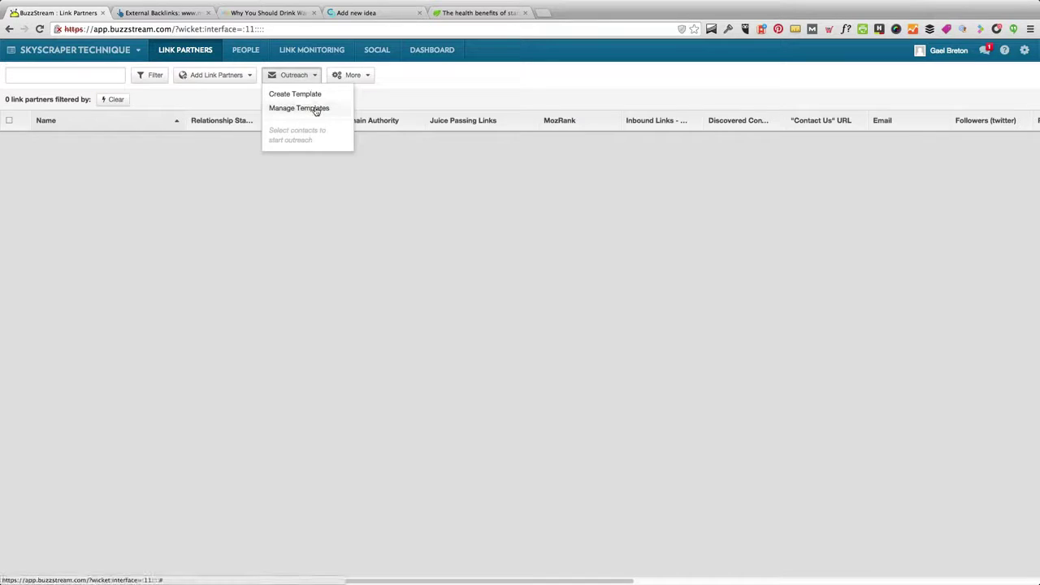
left_click(315, 109)
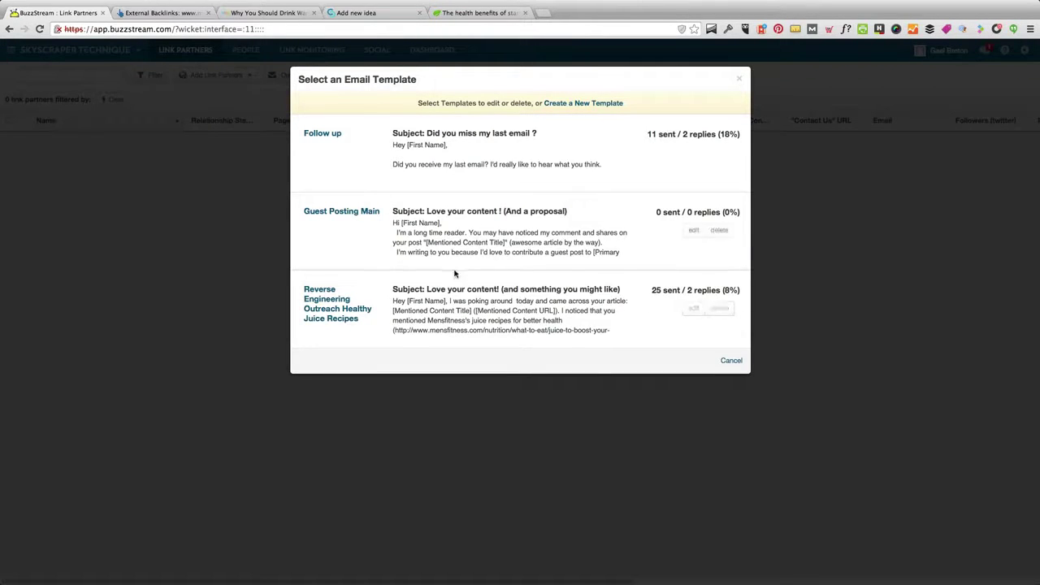
left_click_drag(290, 299, 457, 316)
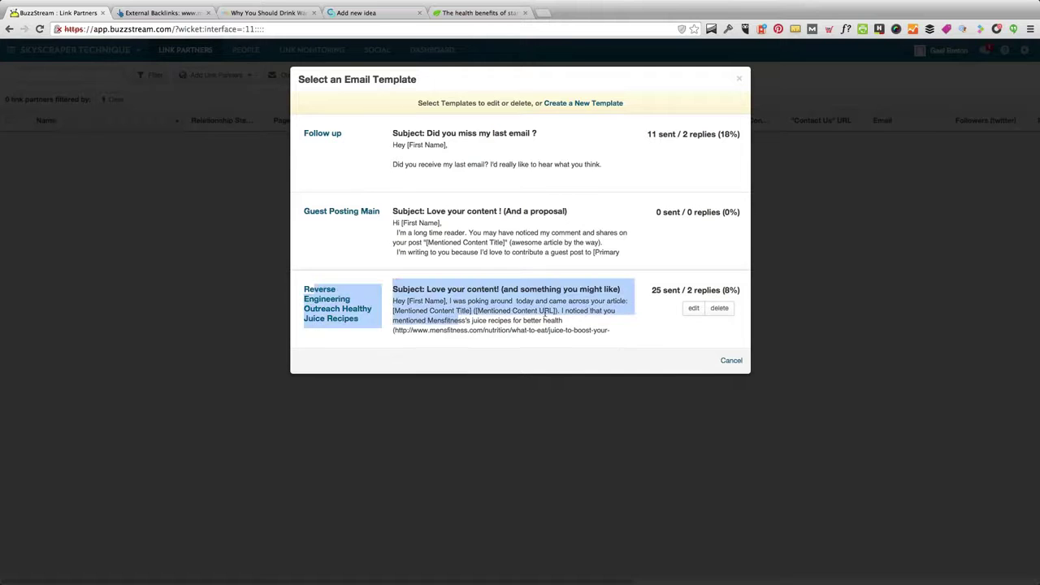
left_click(691, 311)
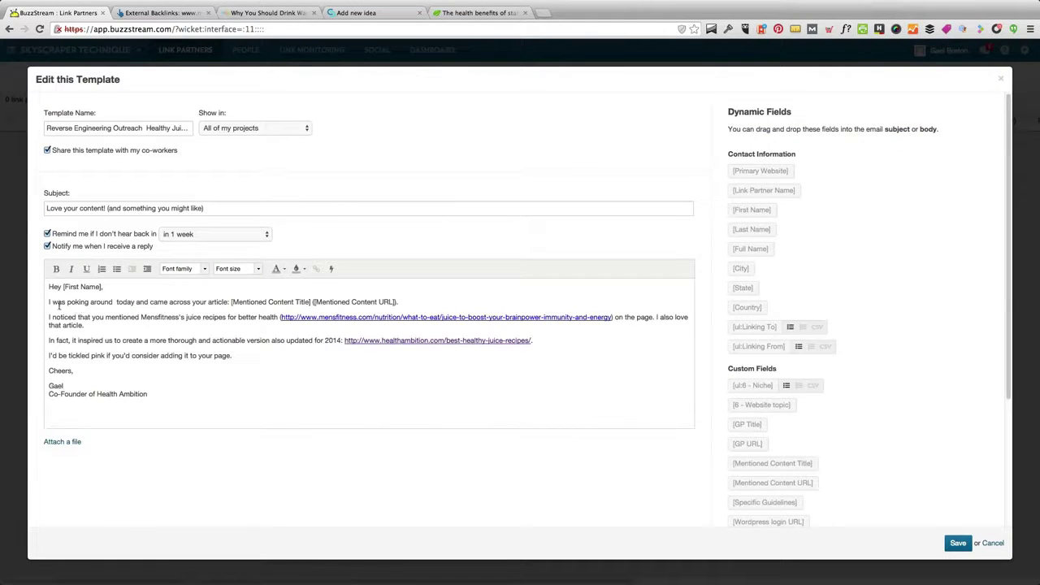
left_click_drag(47, 286, 396, 301)
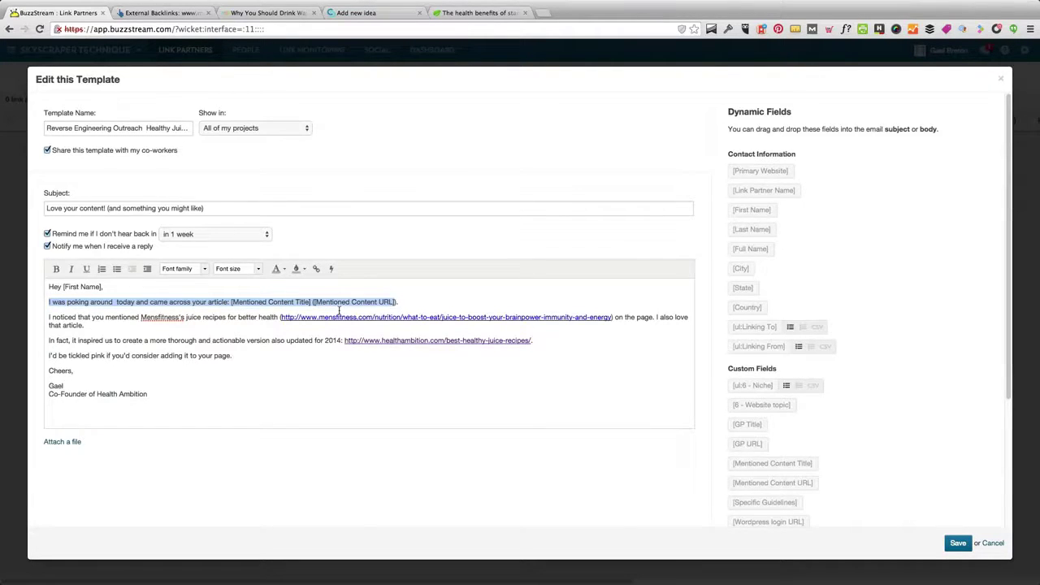
left_click(235, 301)
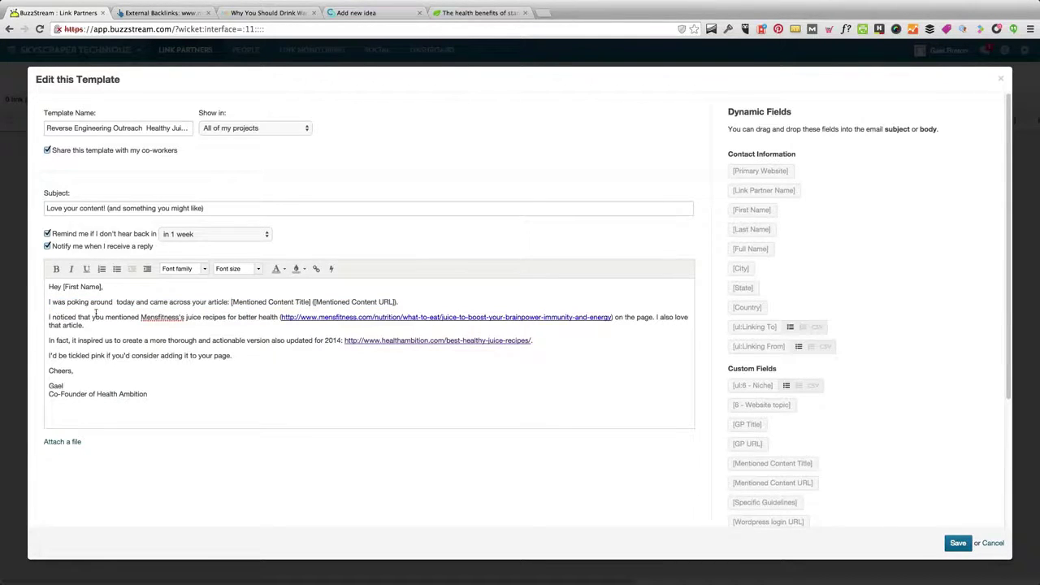
Step: Reword the template's citation to 'Mindbodygreen's article on drinking warm lemon water'
left_click_drag(142, 316, 274, 318)
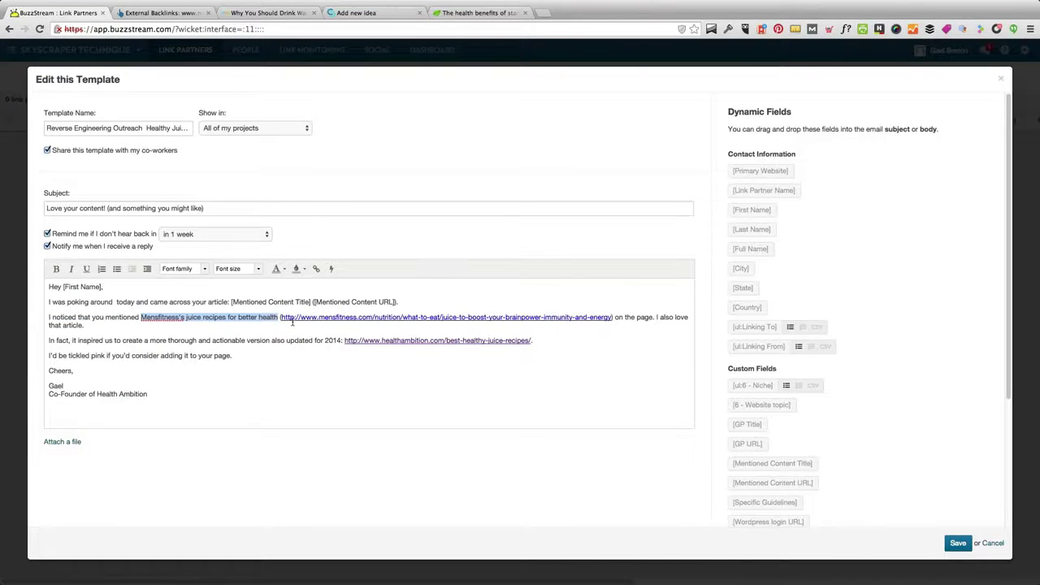
type("Mind")
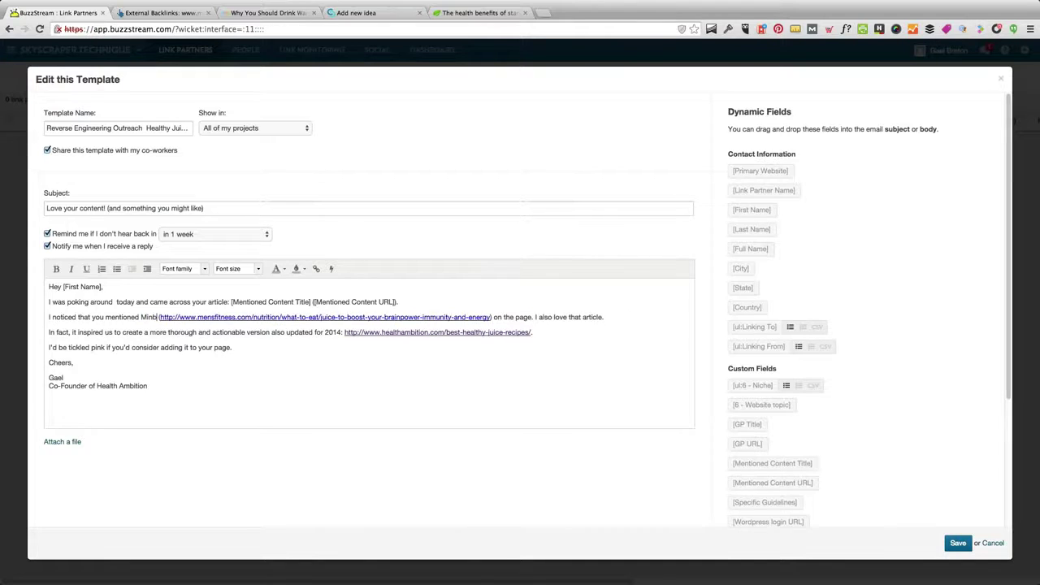
type("bodygreen's ")
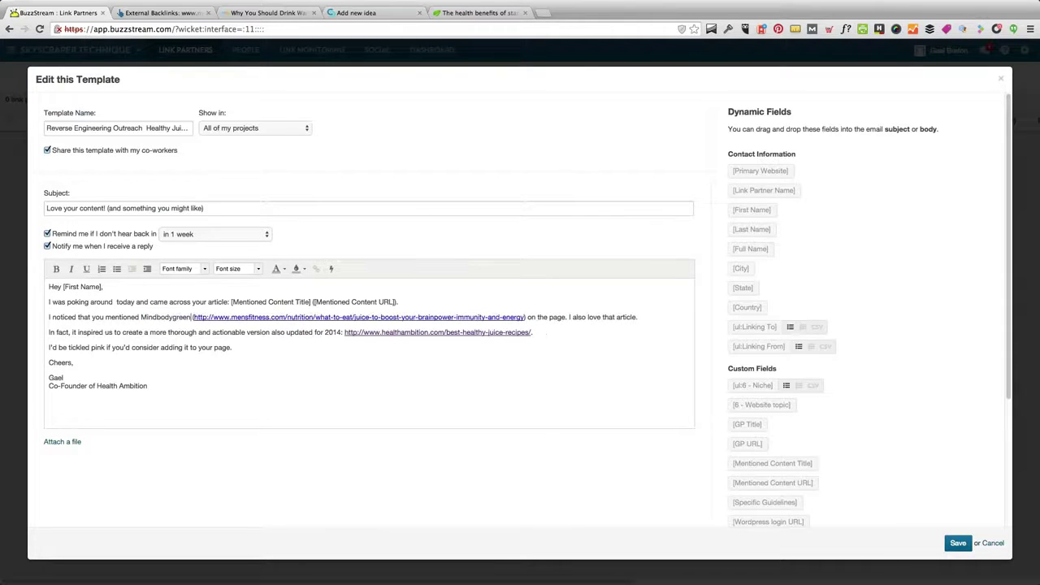
type("article on ")
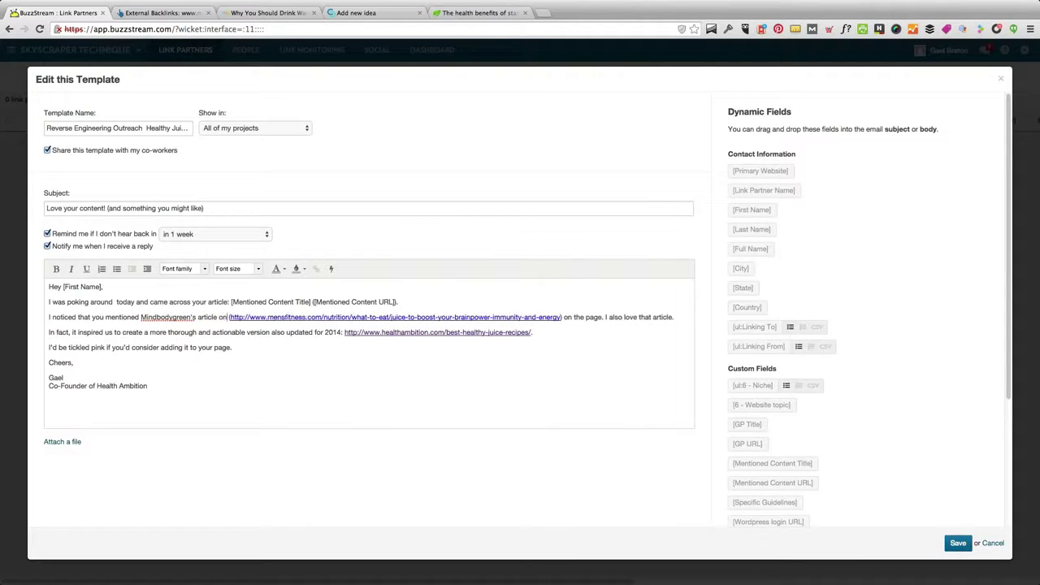
type("drinkin")
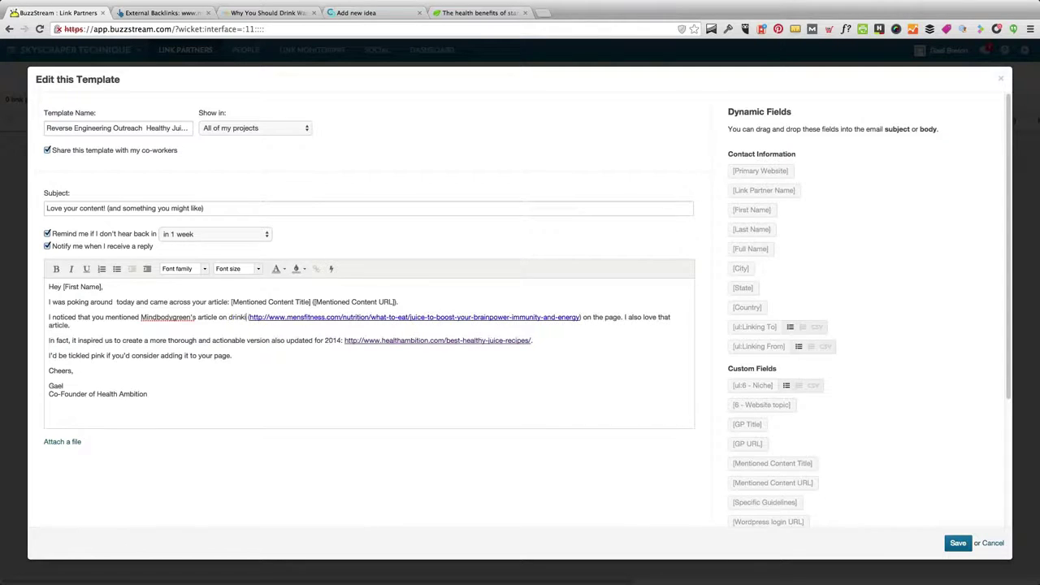
type("g warm lemo")
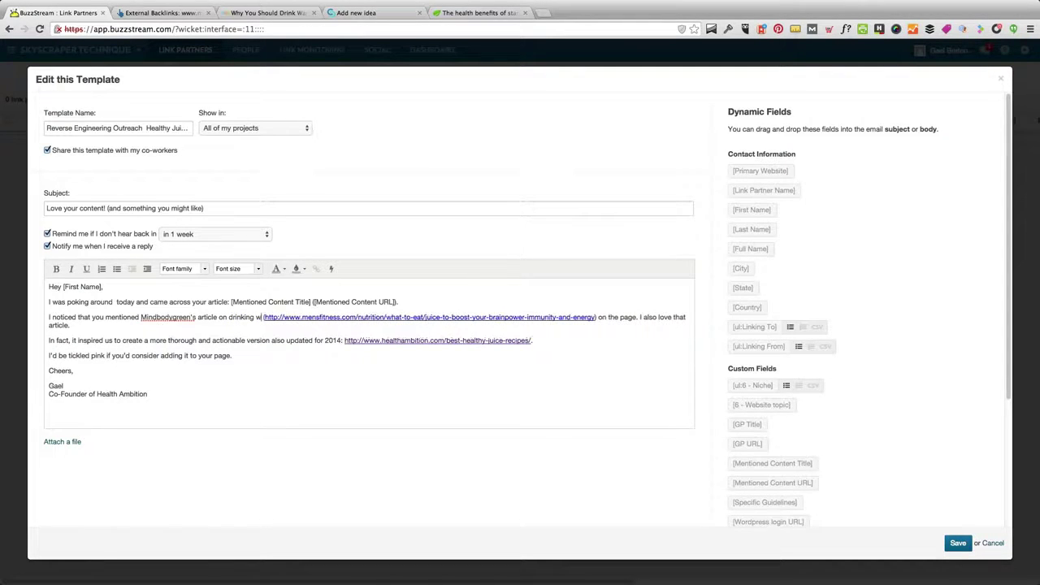
type("n water")
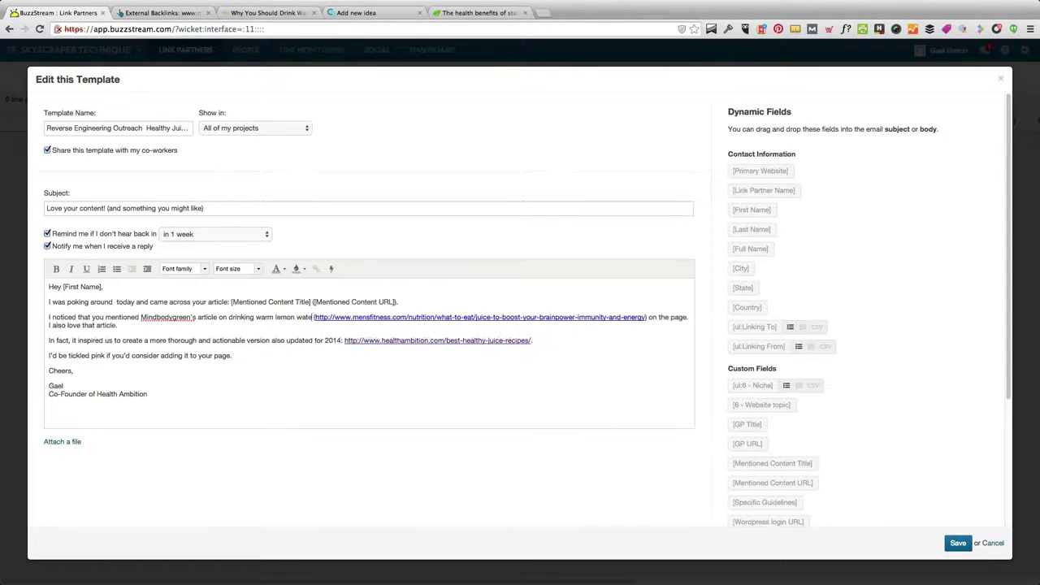
left_click(267, 14)
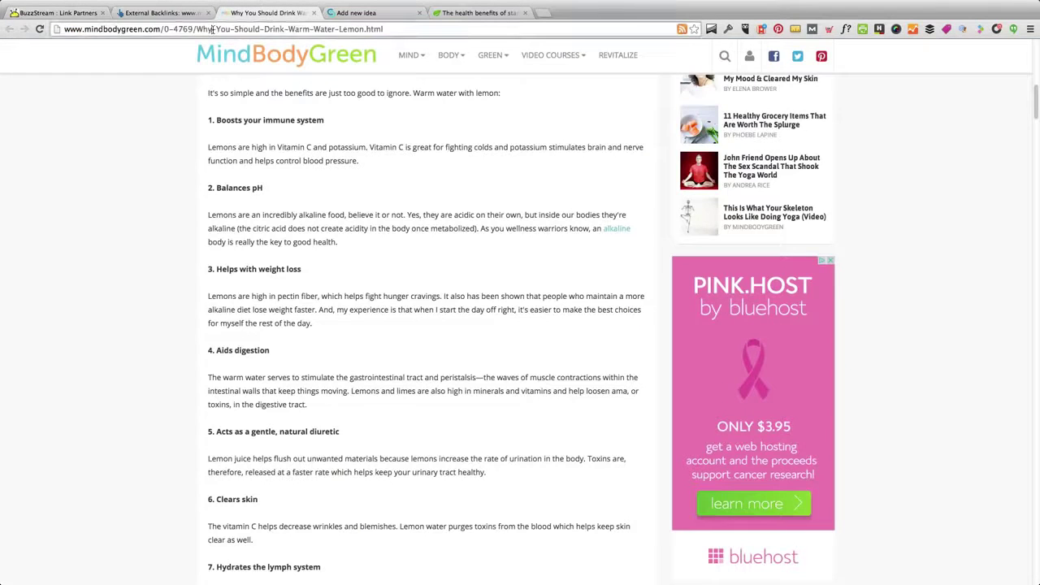
left_click(52, 13)
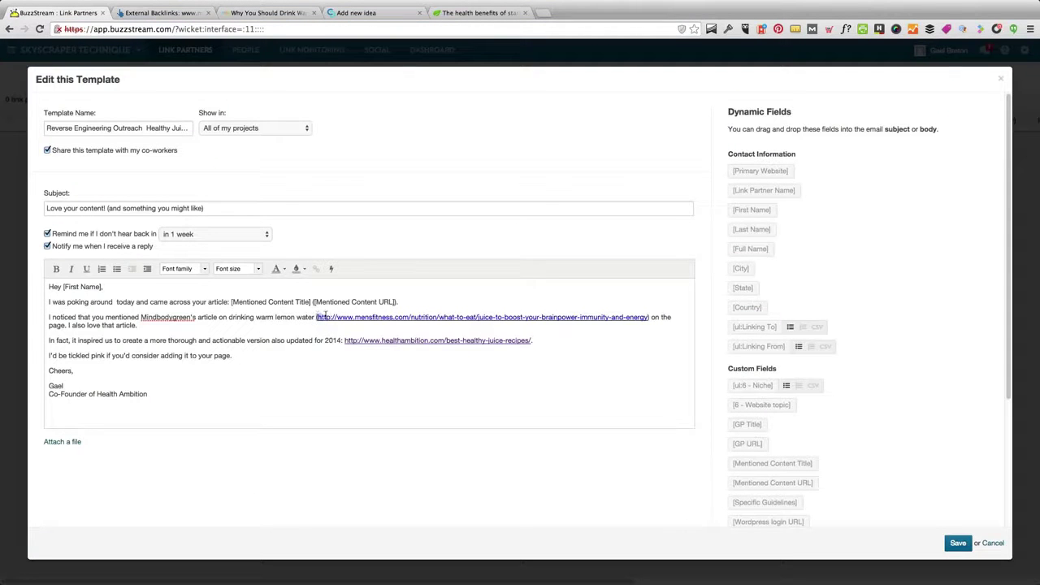
Step: Replace the Men's Fitness URL with the MindBodyGreen article URL as a clickable link
left_click_drag(330, 316, 412, 315)
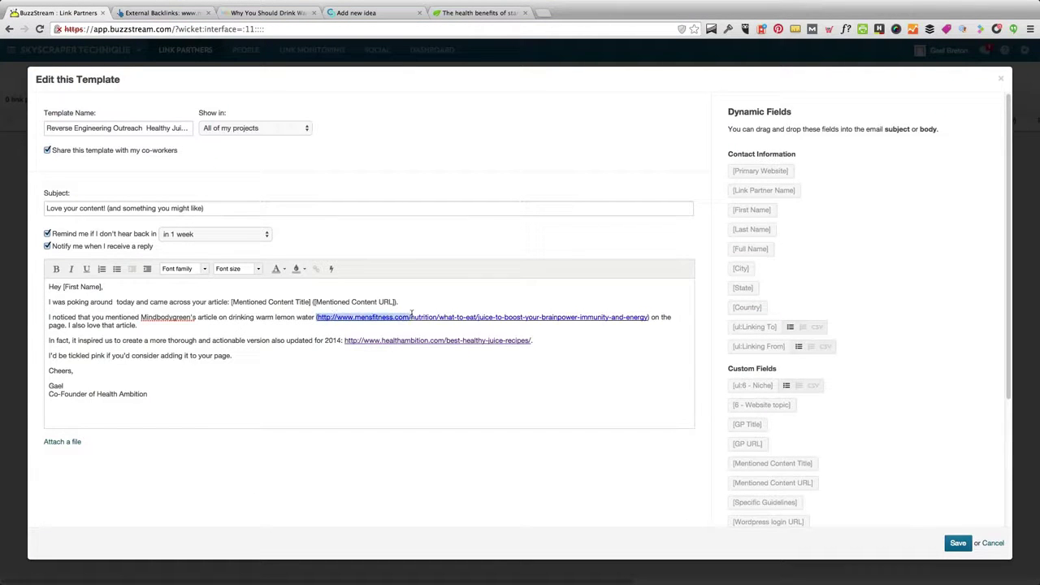
double_click(642, 317)
left_click(647, 317)
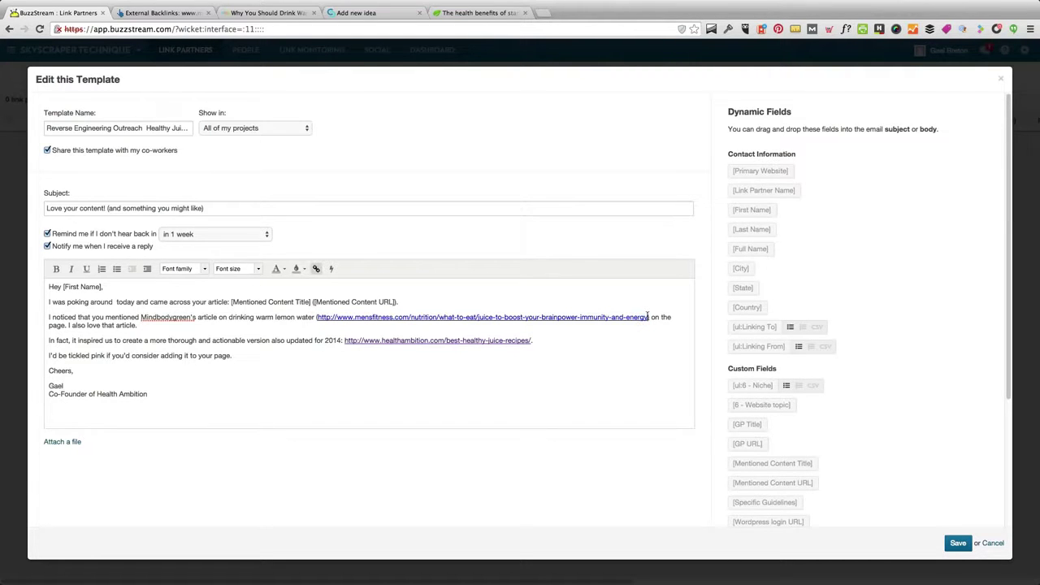
left_click_drag(647, 317, 319, 315)
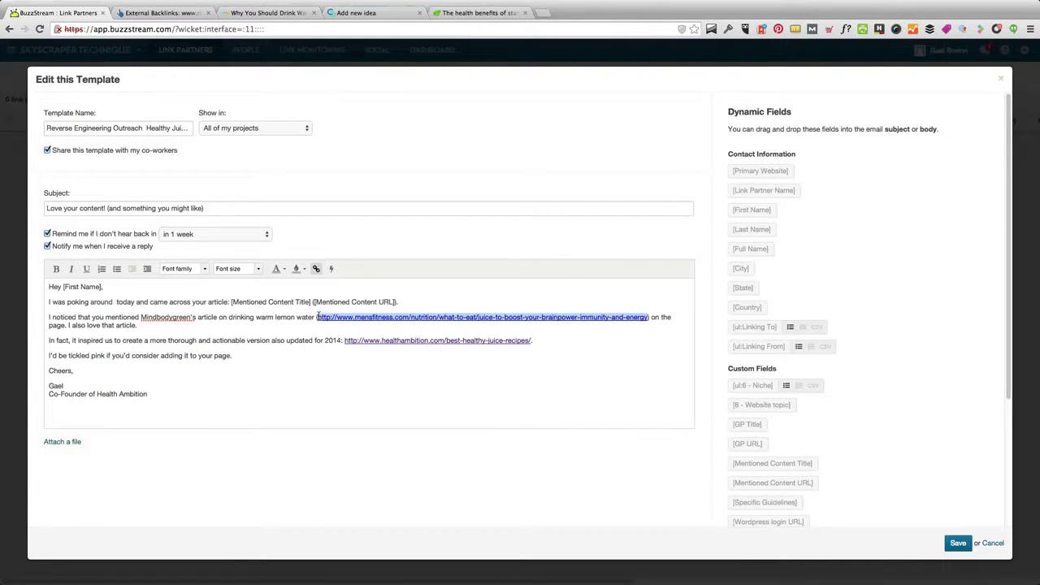
type("http://www.mindbodygreen.com/0-4769/Why-You-Should-Drink-Warm-Water-Lemon.html")
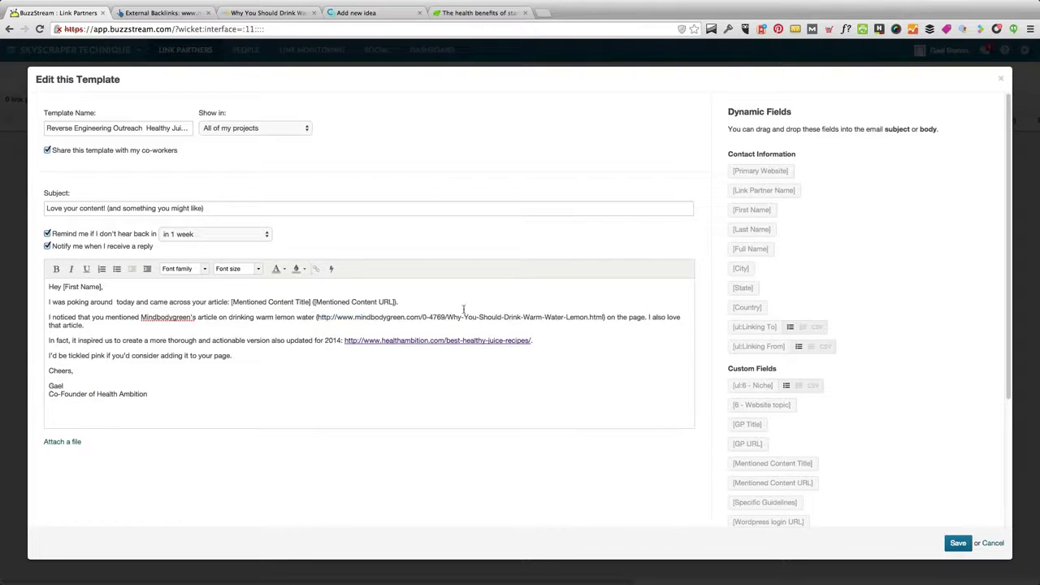
left_click_drag(602, 317, 306, 318)
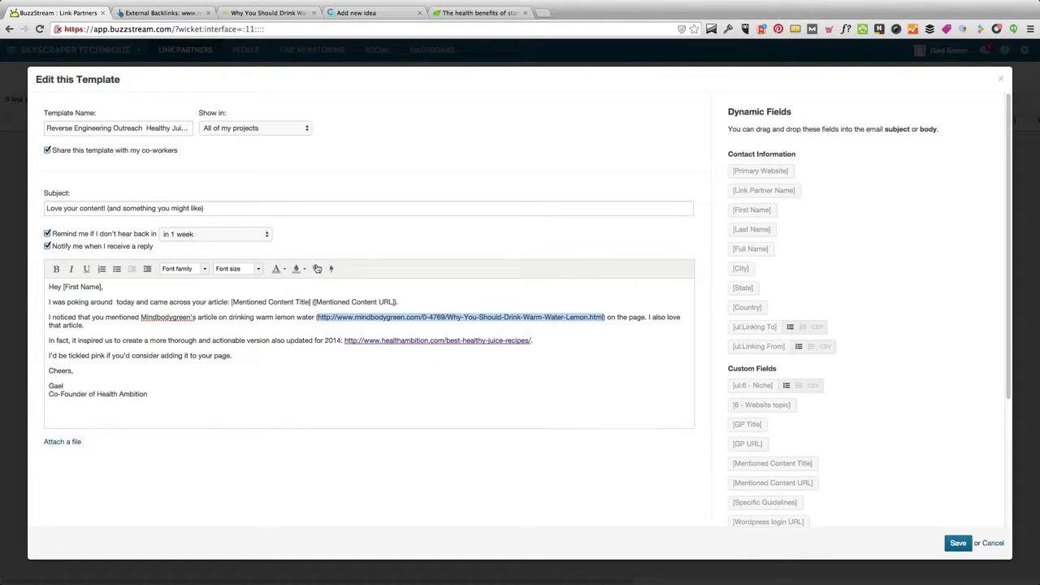
left_click(317, 269)
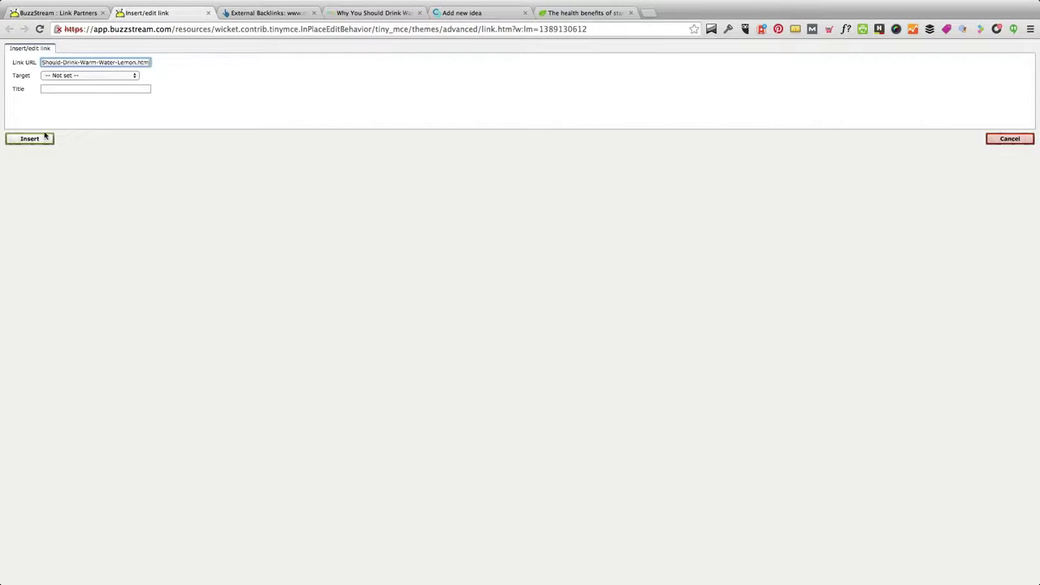
left_click(39, 139)
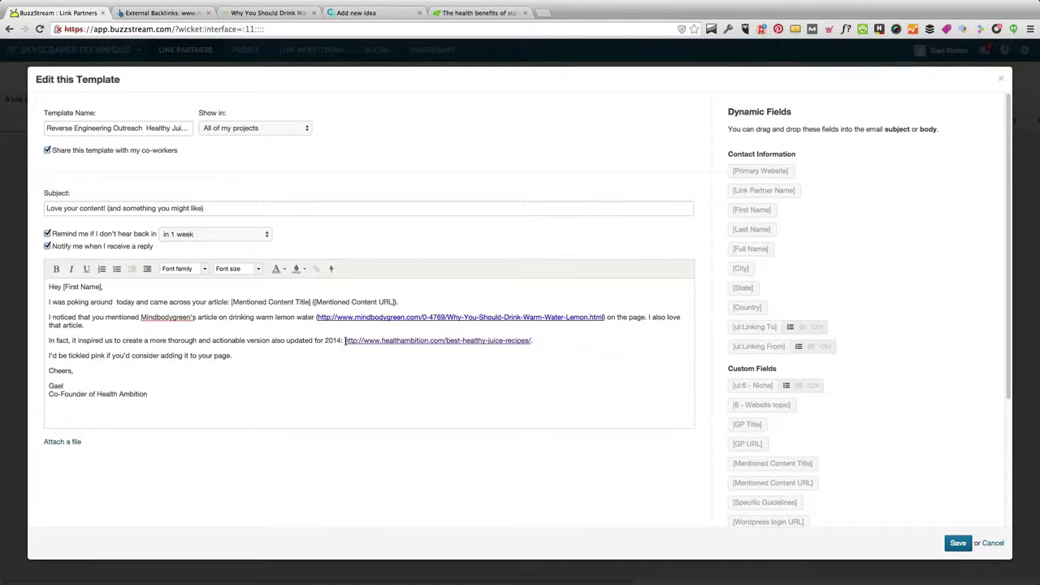
Step: Review the Health Ambition URL, the closing lines, and the First Name and Mentioned Content placeholders
left_click_drag(343, 341, 545, 344)
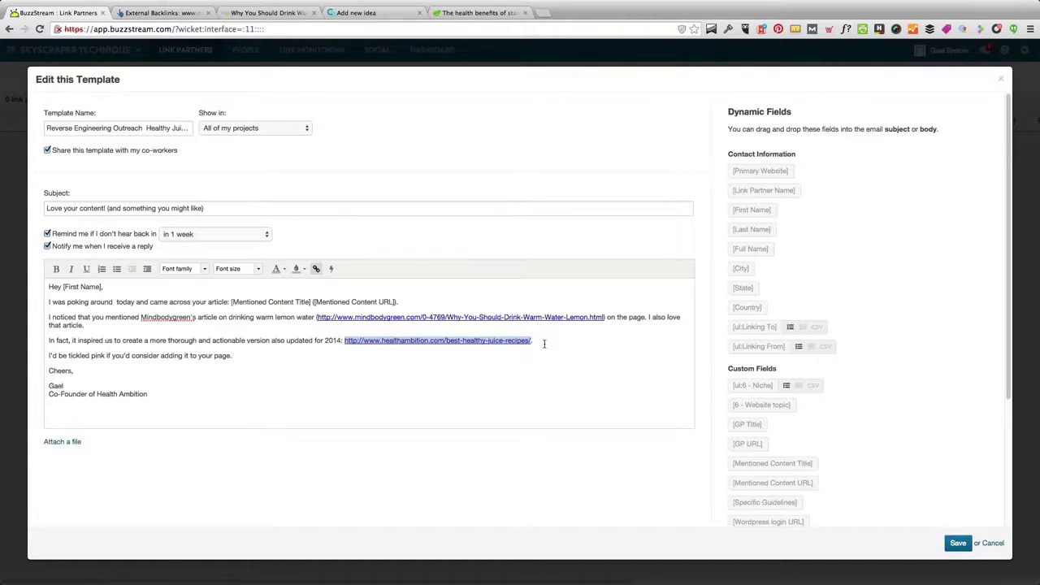
mouse_move(58, 355)
left_mouse_down()
mouse_move(242, 364)
mouse_move(242, 398)
left_mouse_up()
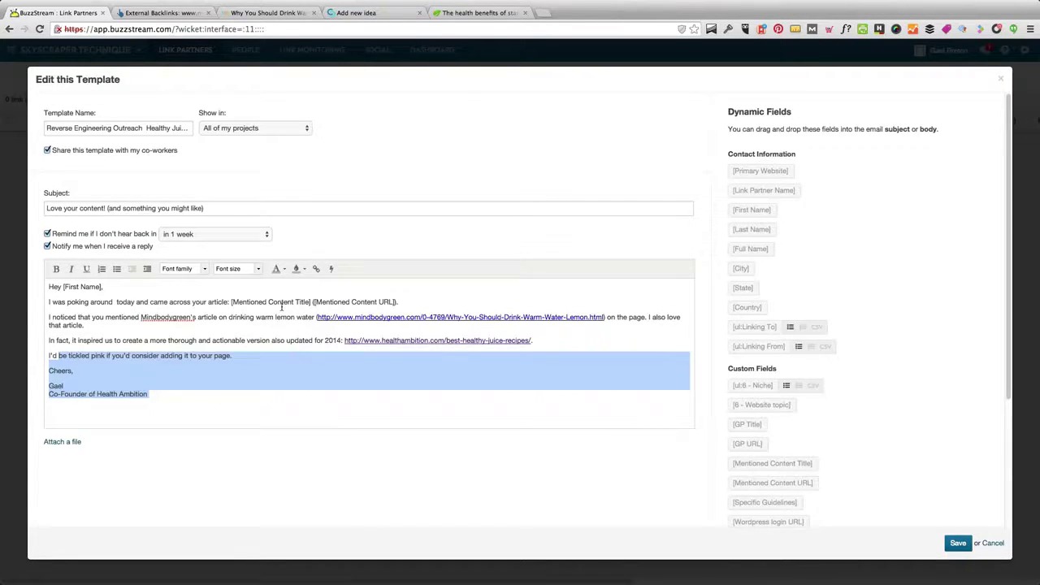
left_click_drag(61, 286, 107, 286)
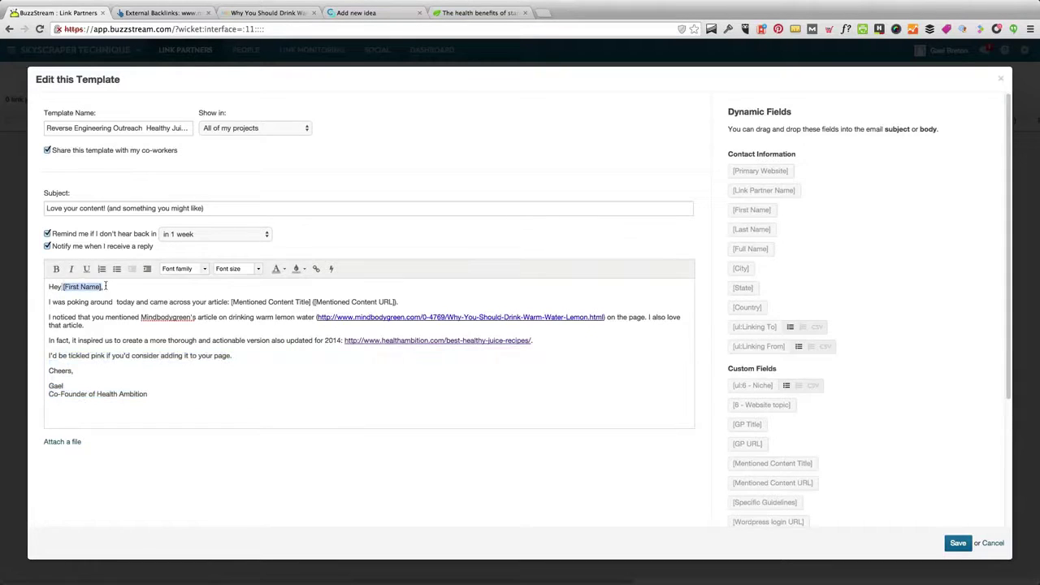
left_click_drag(230, 302, 309, 301)
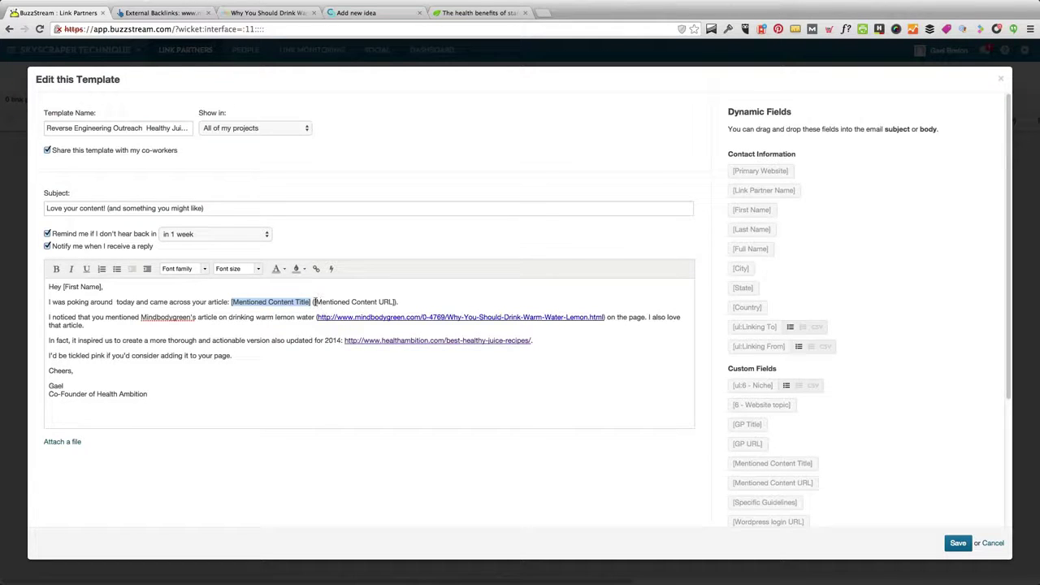
left_click_drag(314, 302, 363, 301)
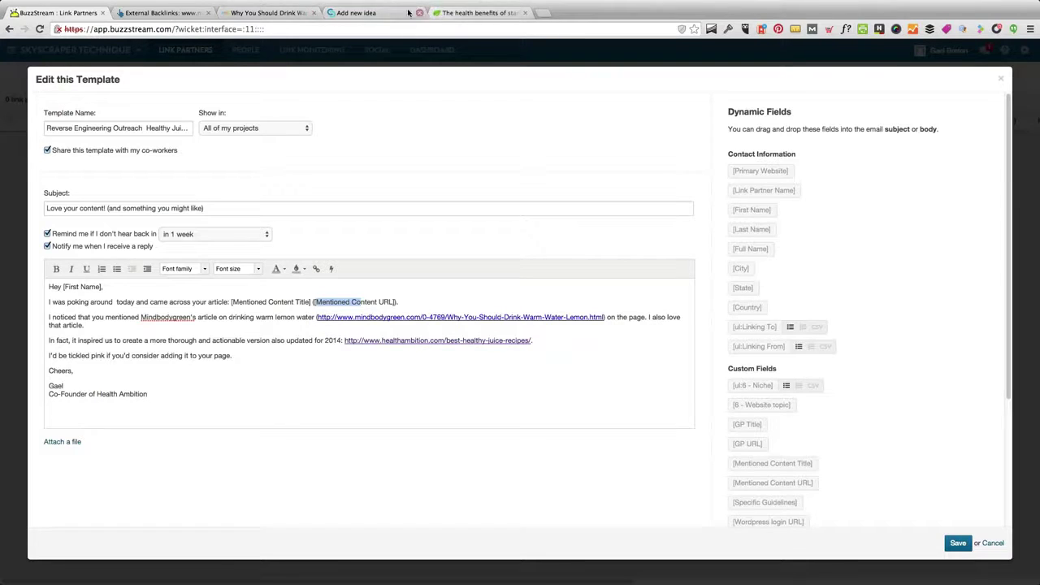
Step: Switch to the Natural News lemon water article and read through it
left_click(273, 13)
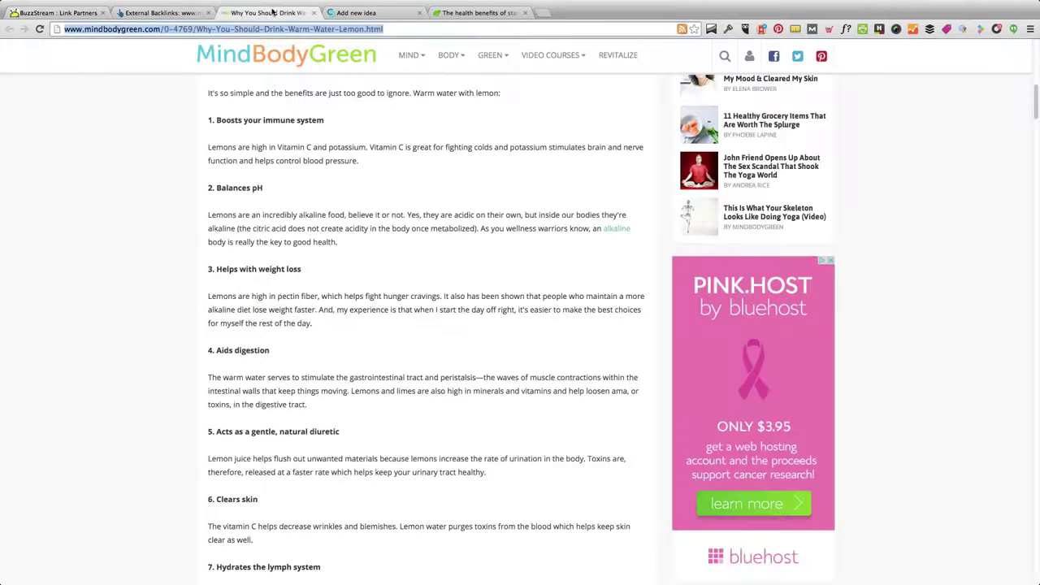
left_click(362, 12)
left_click(479, 13)
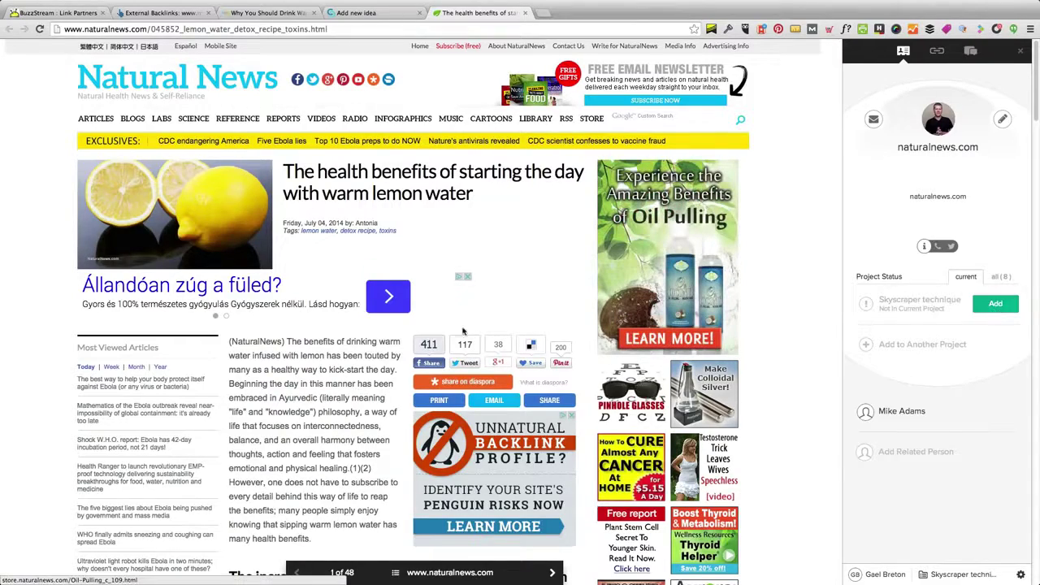
scroll(408, 331, "down", 2)
scroll(365, 329, "down", 5)
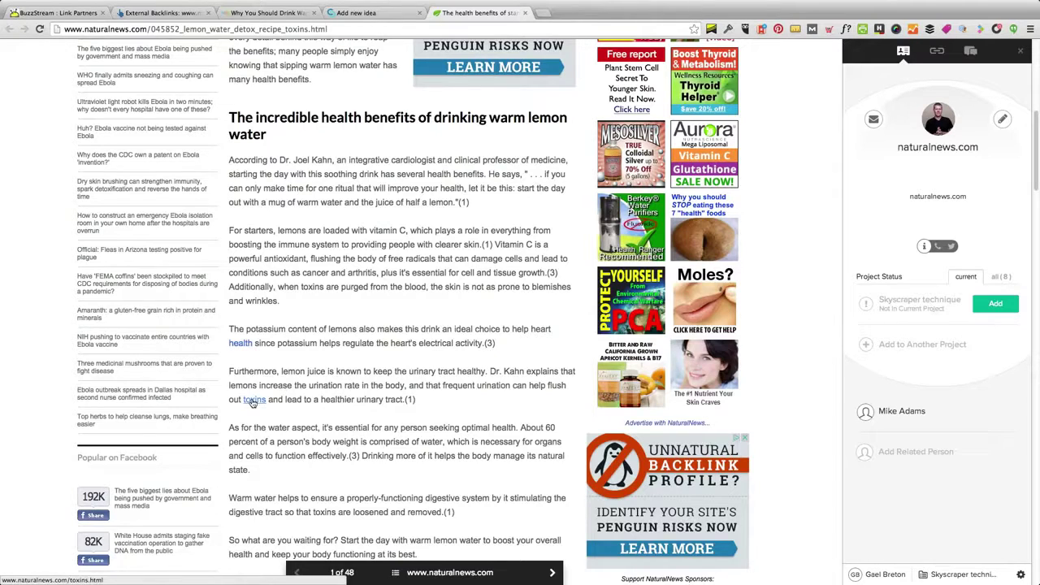
scroll(254, 402, "down", 2)
scroll(255, 402, "down", 3)
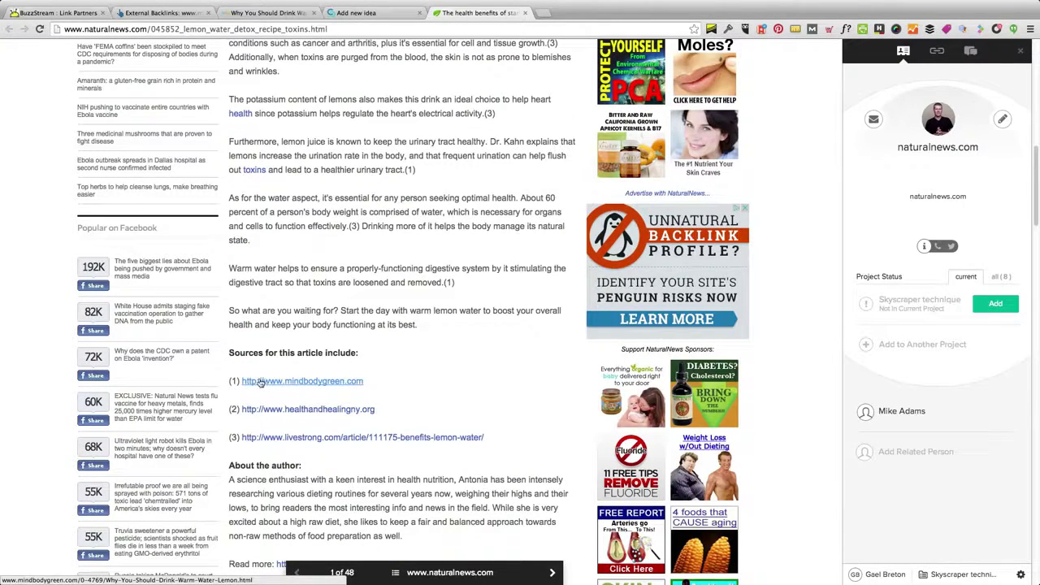
left_click_drag(231, 345, 370, 364)
scroll(358, 370, "down", 8)
scroll(353, 371, "up", 15)
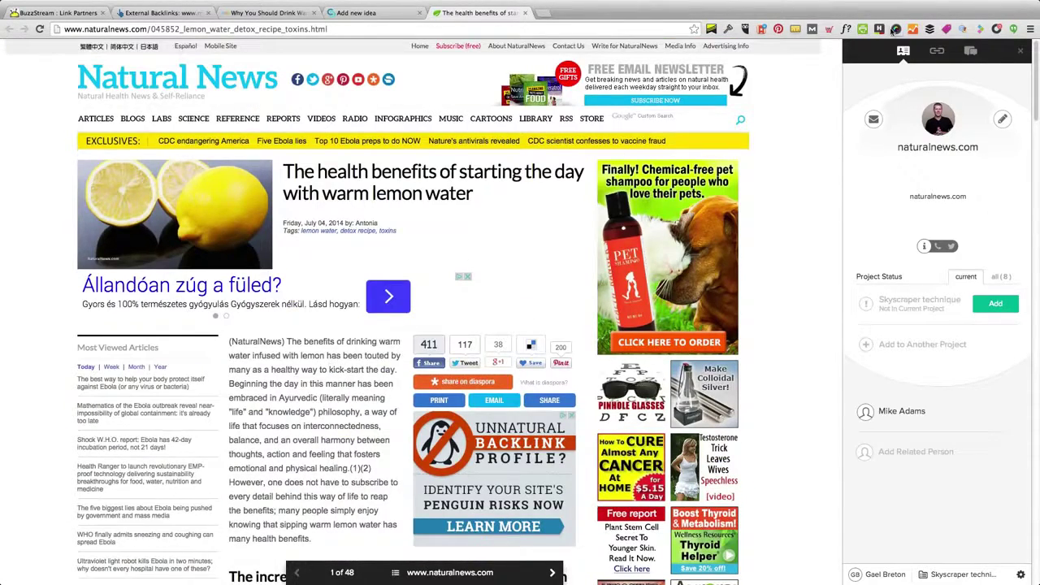
Step: Turn on MozBar to show Moz link metrics for the Natural News page
left_click(812, 29)
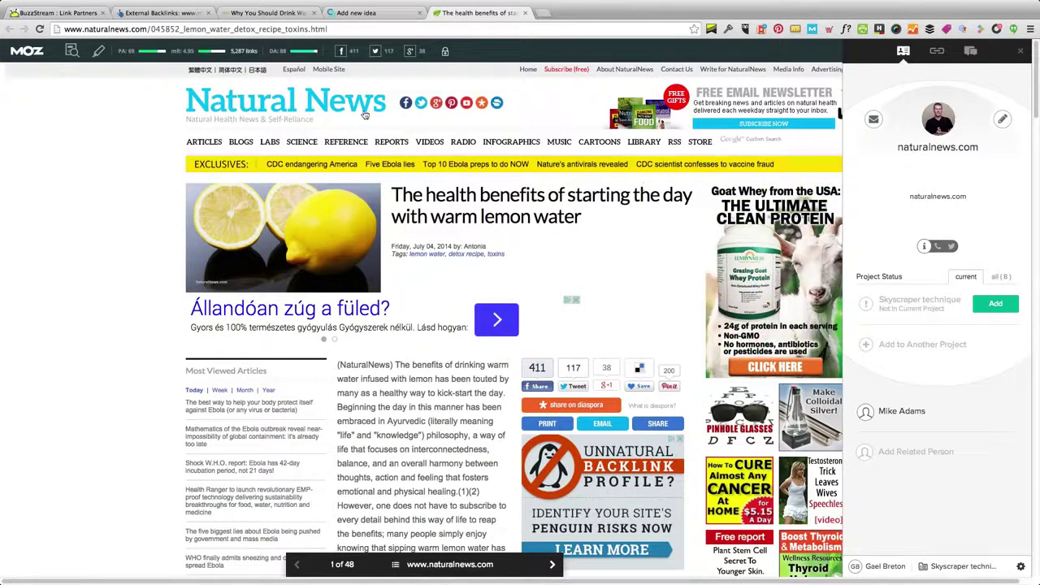
scroll(381, 177, "down", 4)
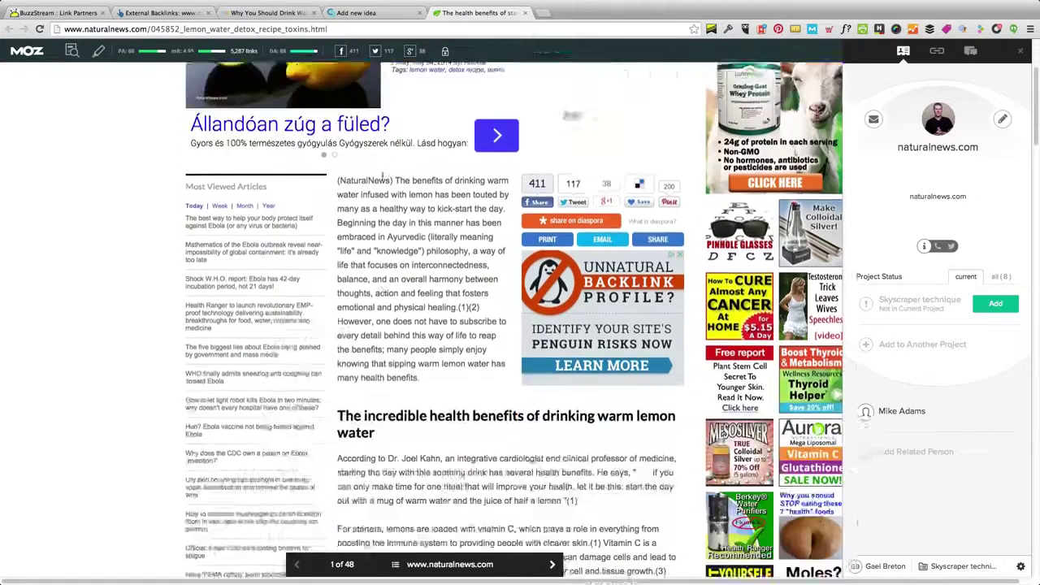
scroll(381, 177, "up", 5)
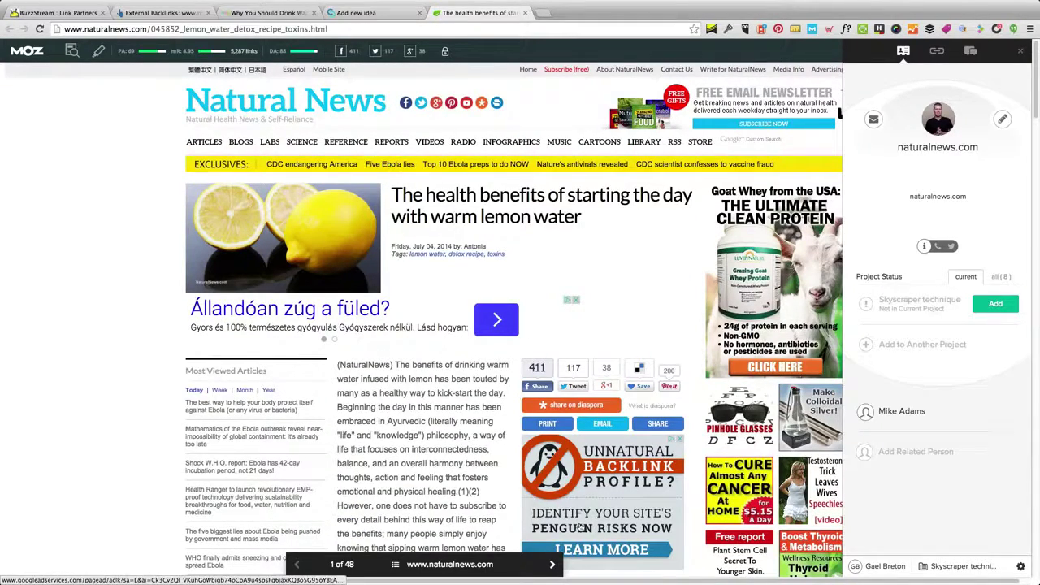
Step: Advance to the bembu.com prospect, dismiss its email signup popup and skim the article
left_click(551, 568)
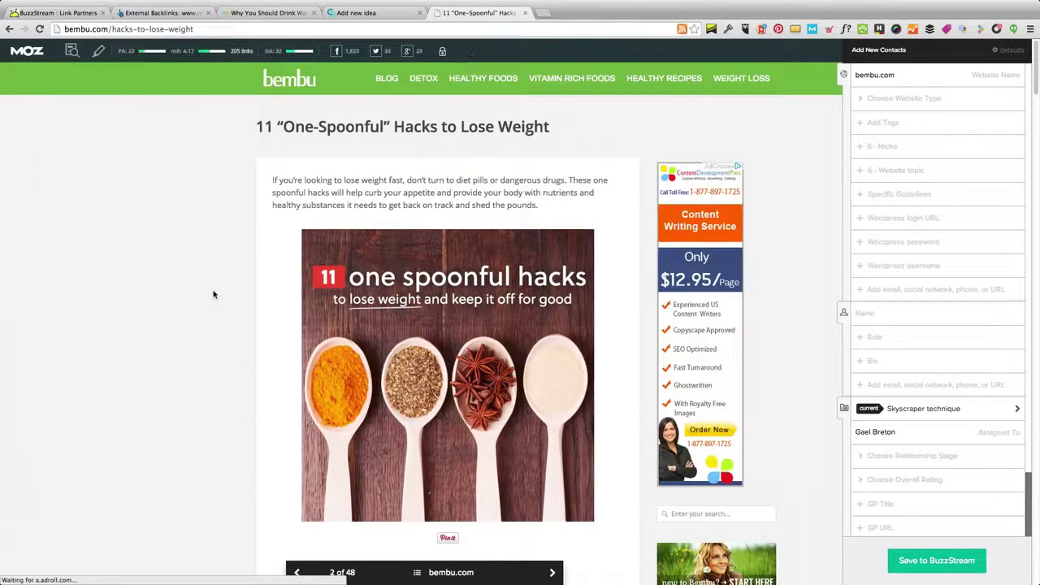
scroll(220, 303, "down", 4)
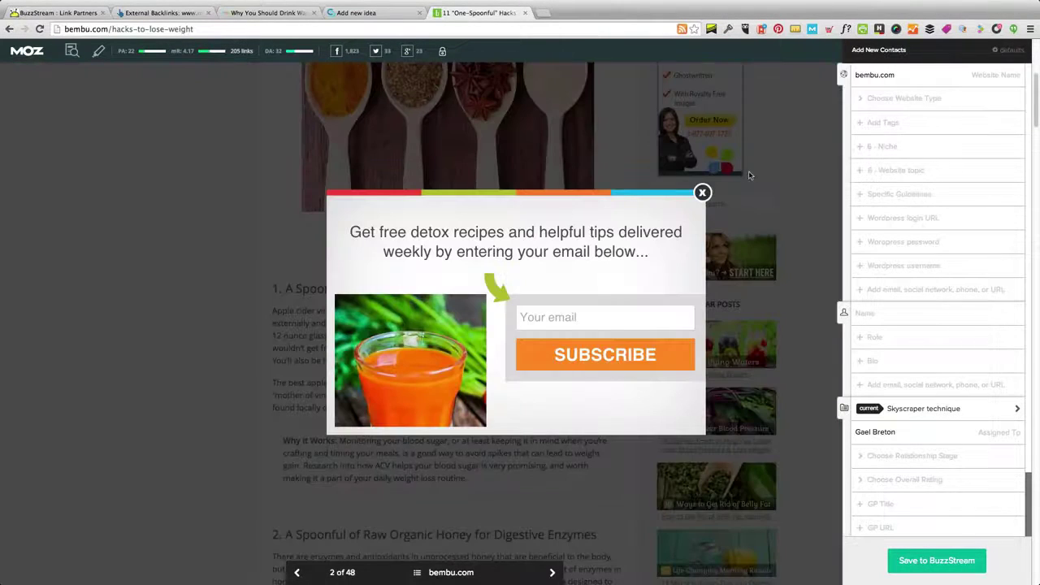
left_click(702, 192)
scroll(475, 321, "down", 3)
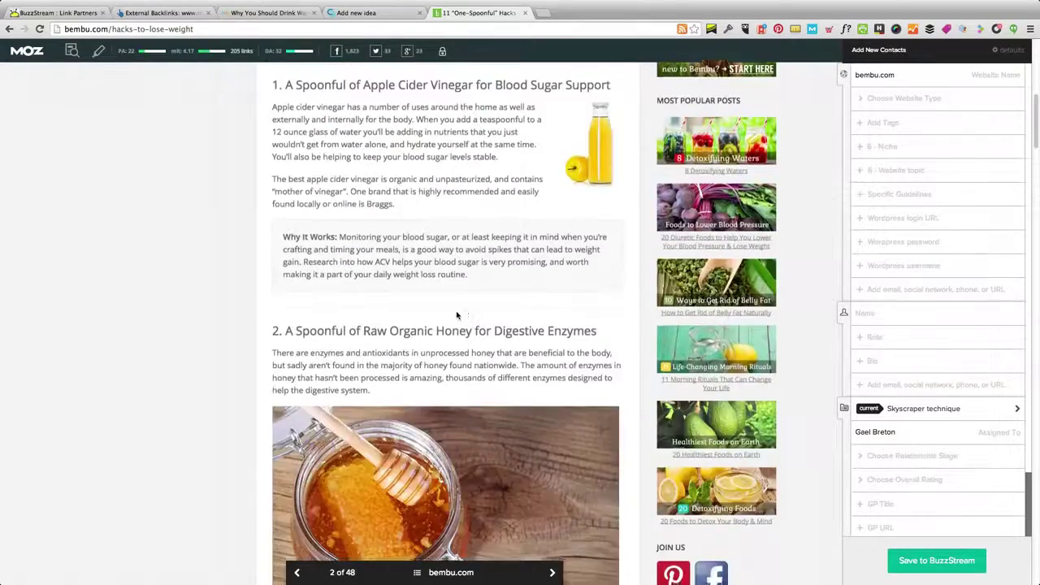
scroll(457, 314, "down", 20)
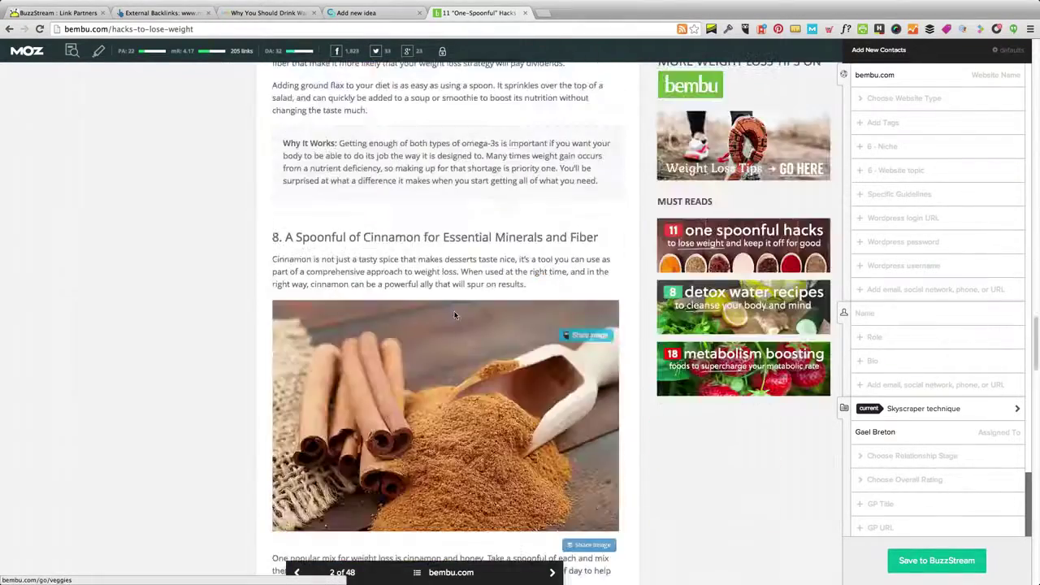
scroll(455, 315, "down", 15)
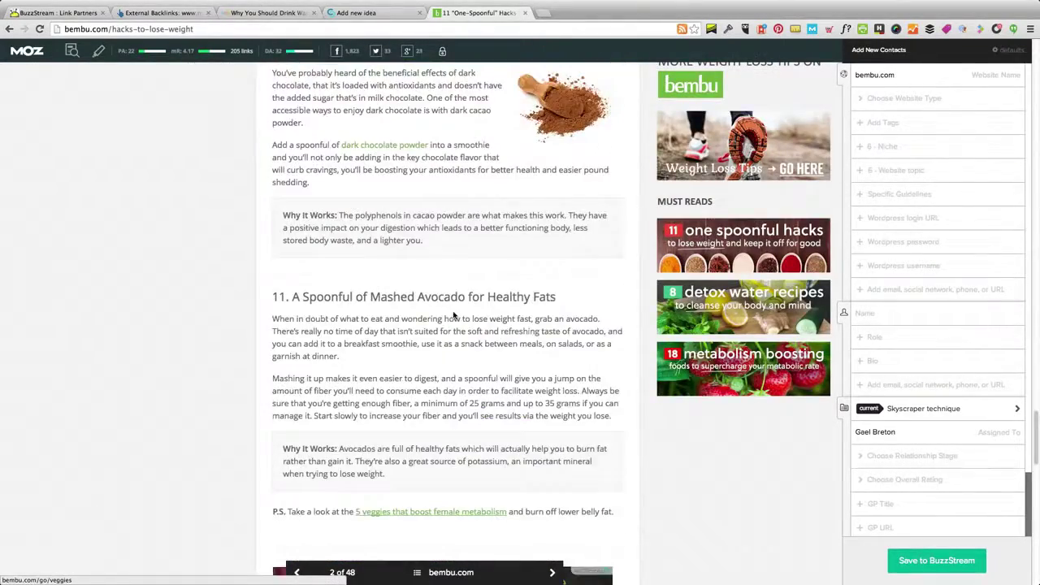
scroll(454, 316, "down", 5)
scroll(454, 315, "up", 3)
scroll(453, 315, "up", 3)
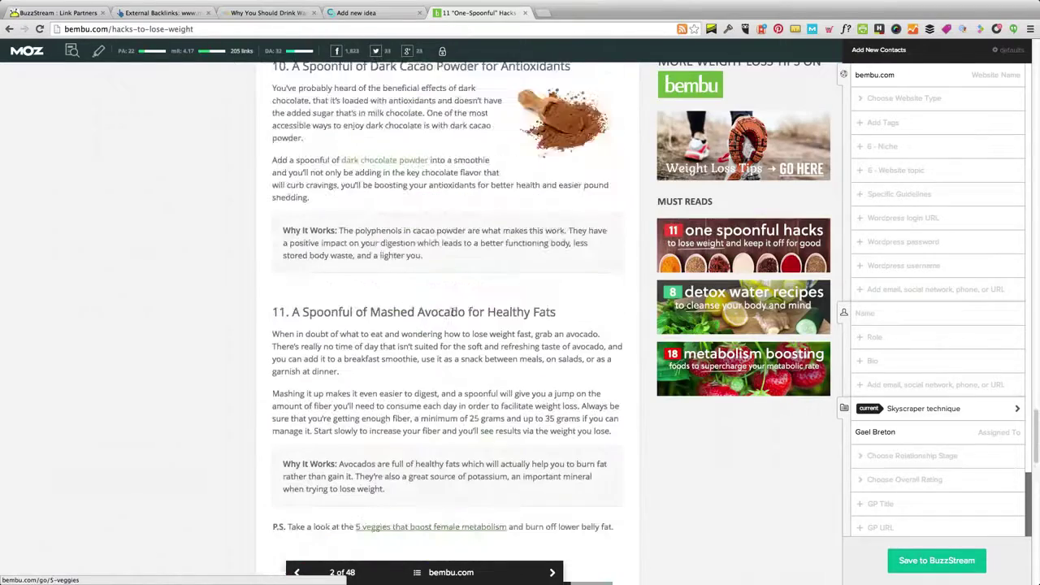
scroll(453, 313, "up", 20)
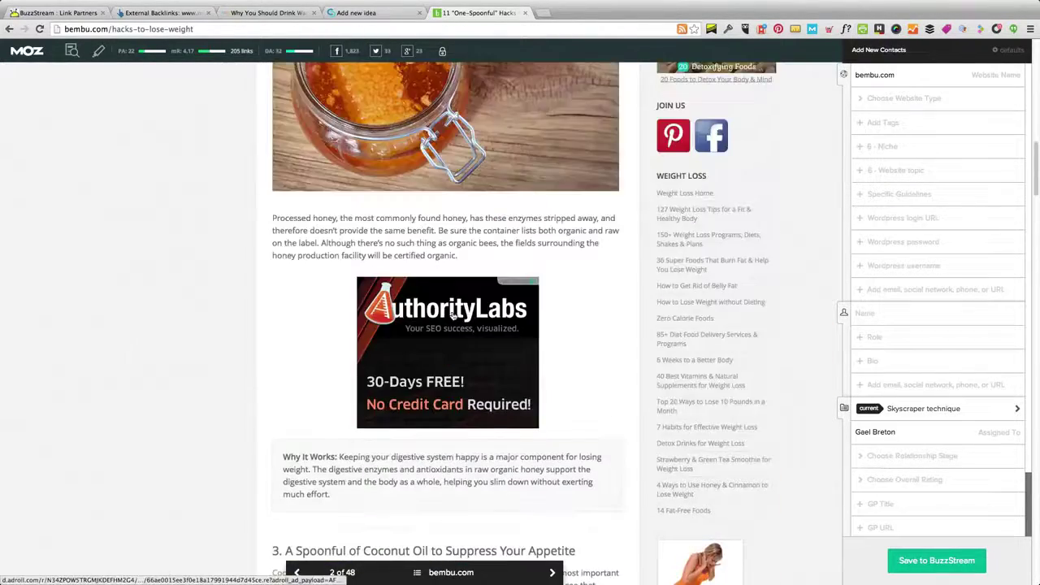
scroll(452, 316, "up", 15)
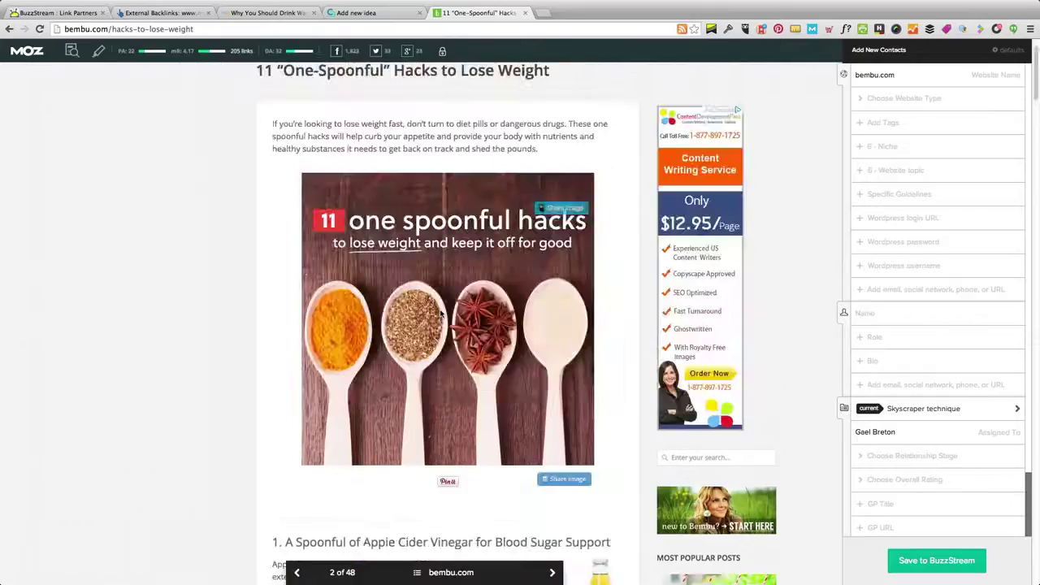
scroll(441, 314, "up", 2)
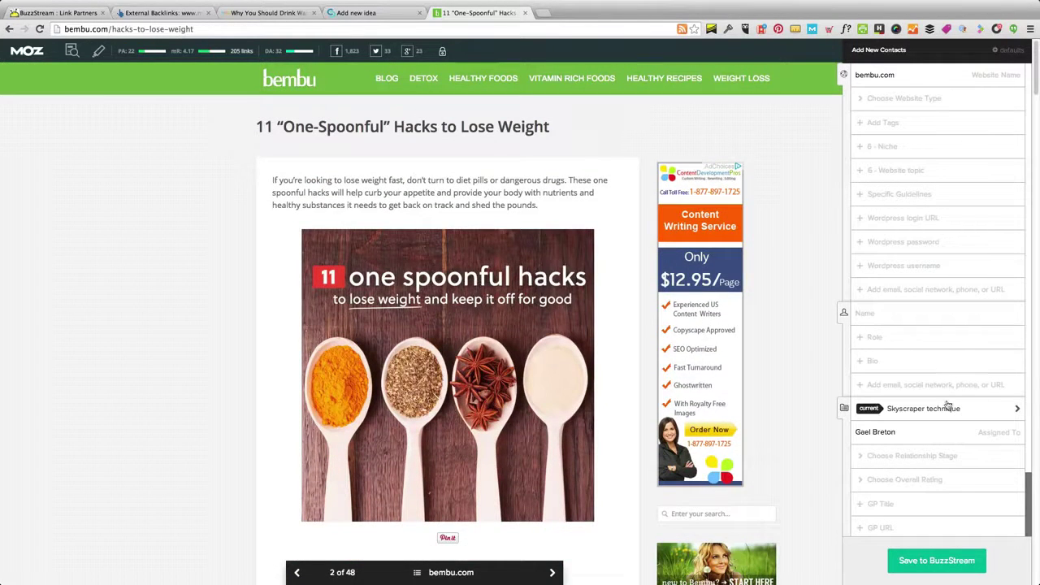
Step: Set the bembu.com contact's Website Type to Blog
left_click(898, 98)
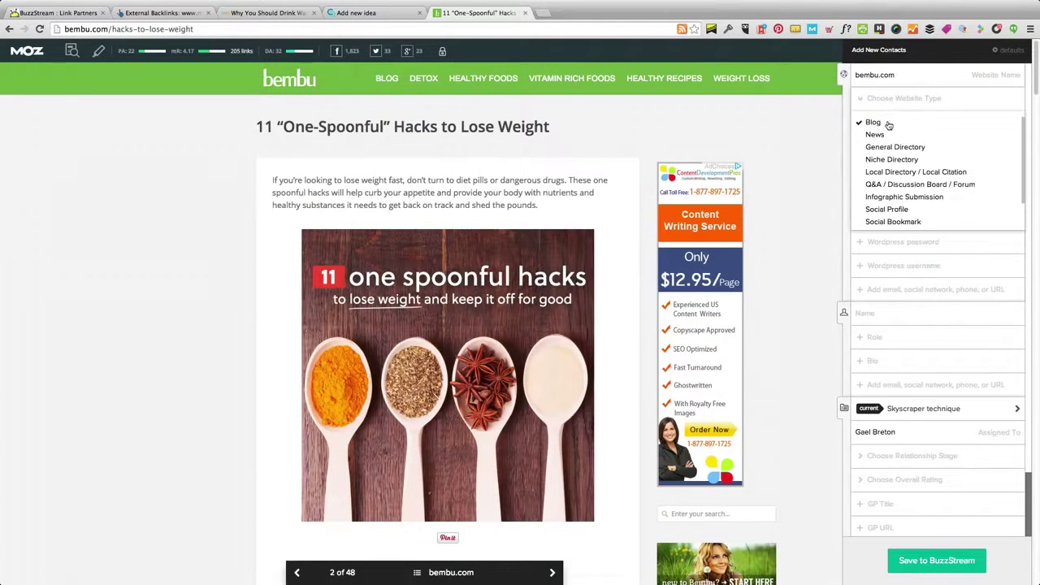
left_click(889, 123)
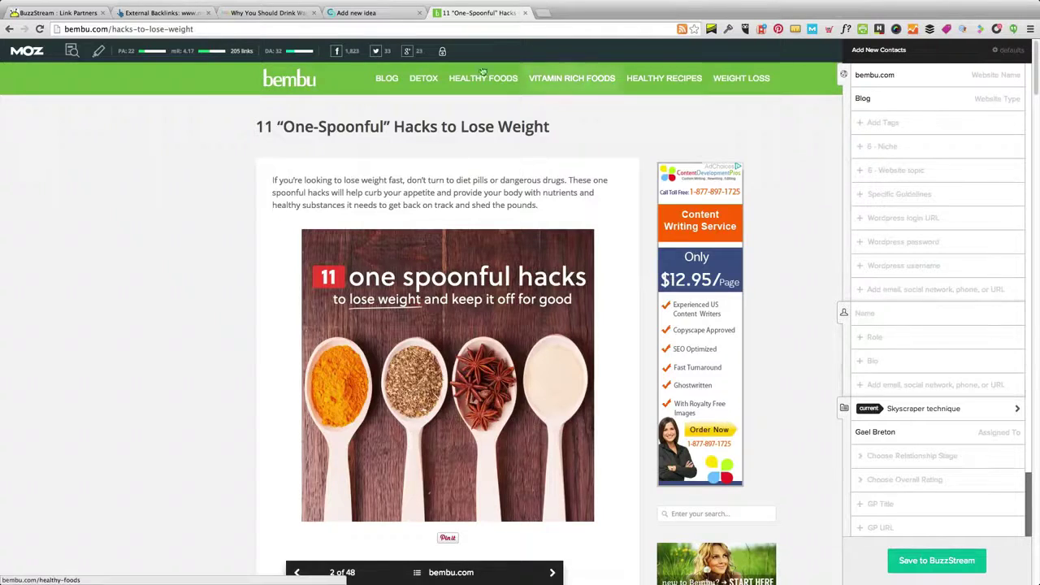
scroll(504, 236, "down", 9)
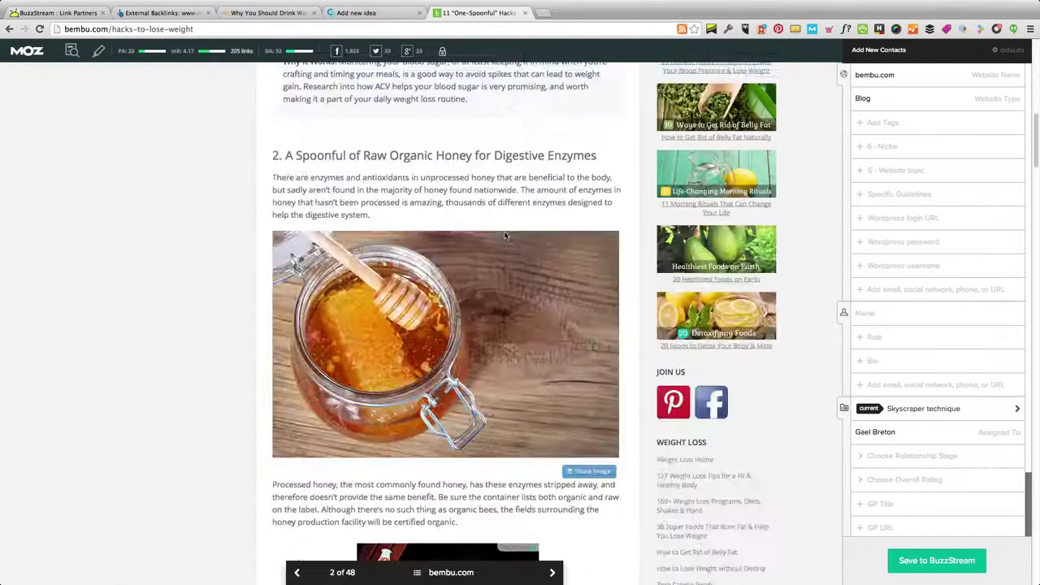
scroll(502, 203, "up", 10)
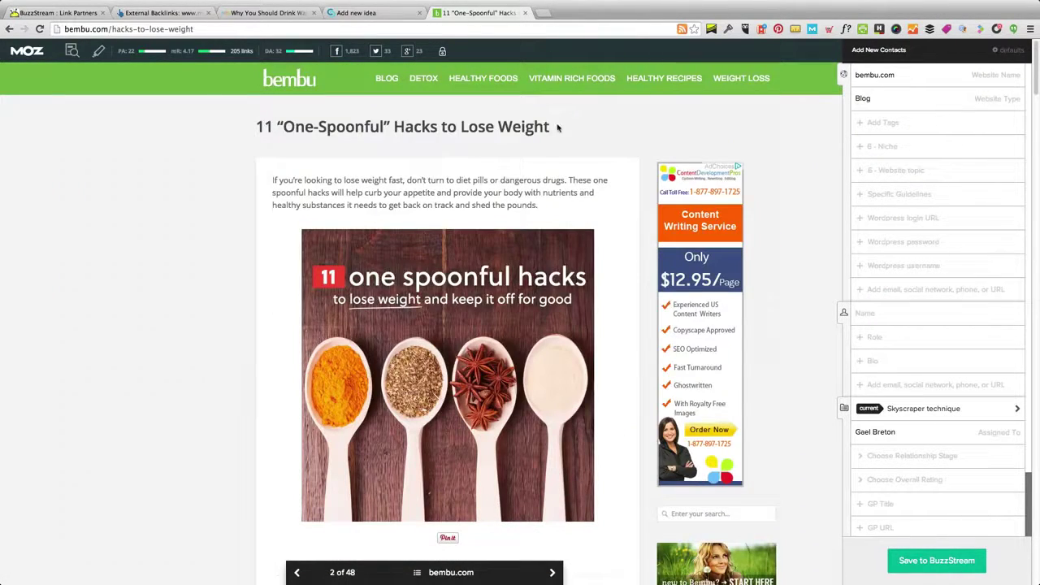
Step: Fill Mentioned Content Title '11 “One-Spoonful” Hacks to Lose Weight' and the article's URL
left_click_drag(551, 126, 235, 133)
key("ctrl+c")
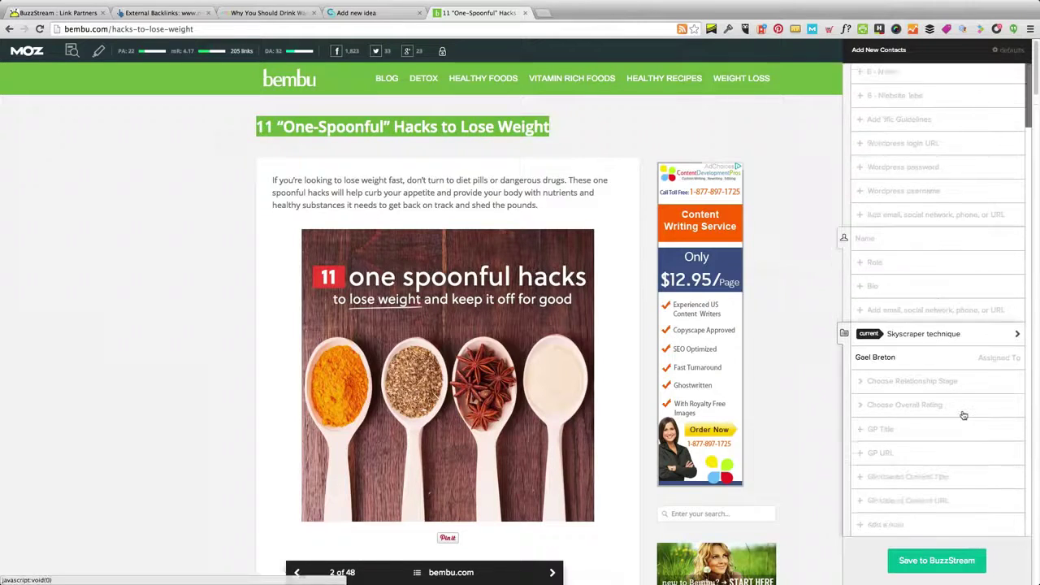
scroll(961, 415, "down", 2)
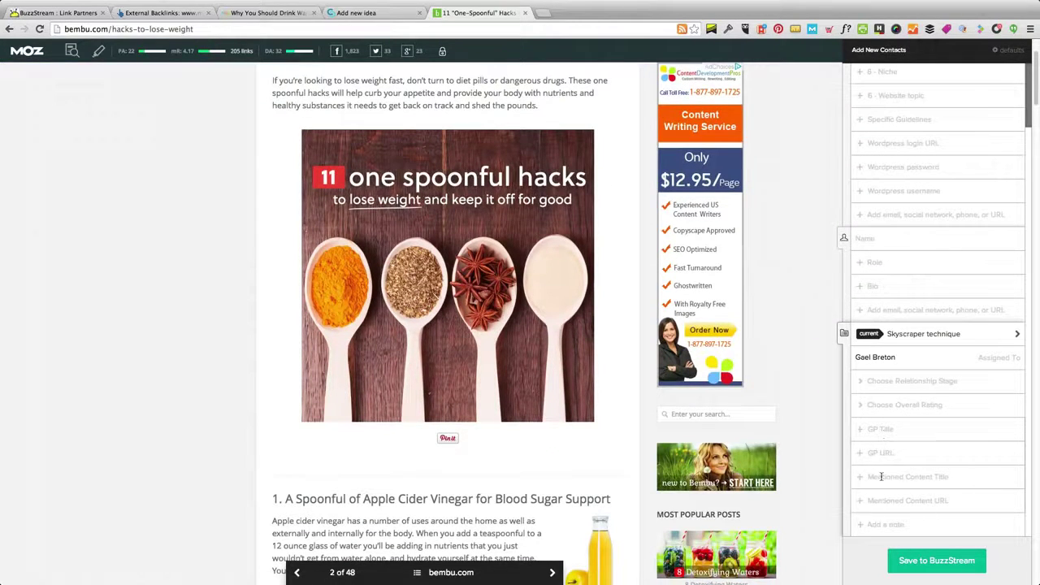
key("ctrl+v")
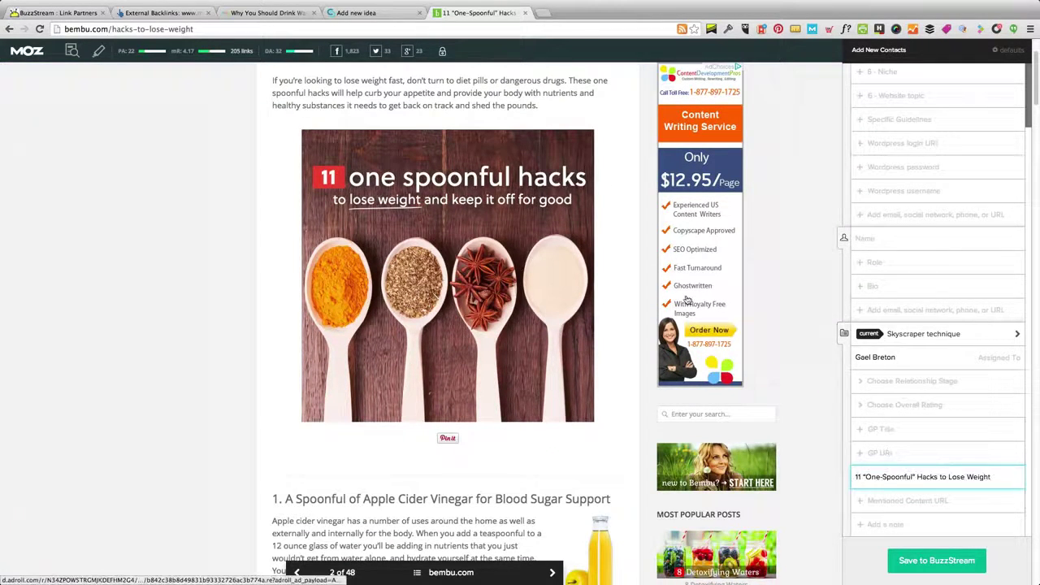
left_click(283, 28)
key("ctrl+c")
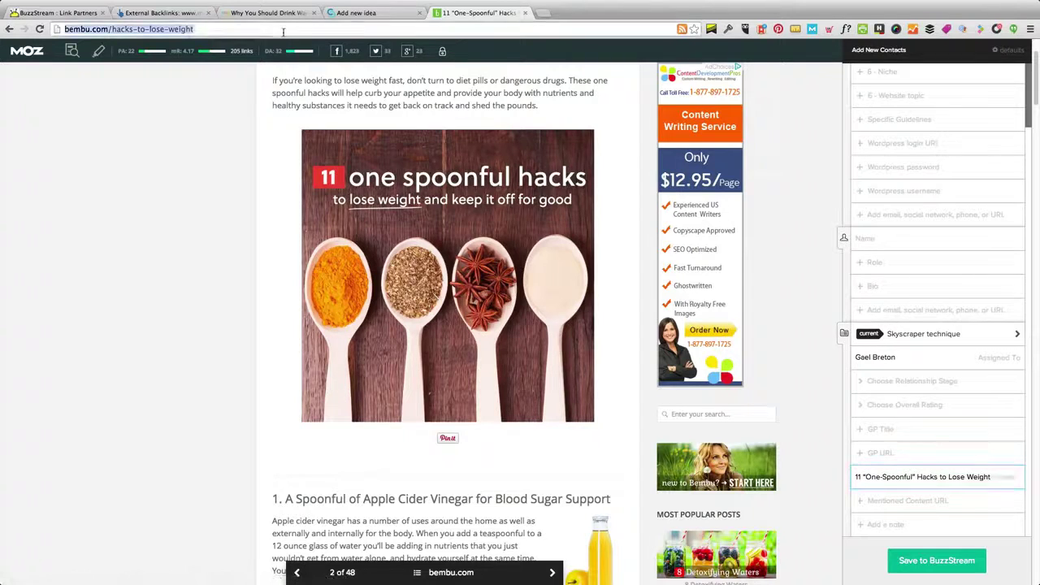
left_click(874, 497)
key("ctrl+v")
left_click(900, 381)
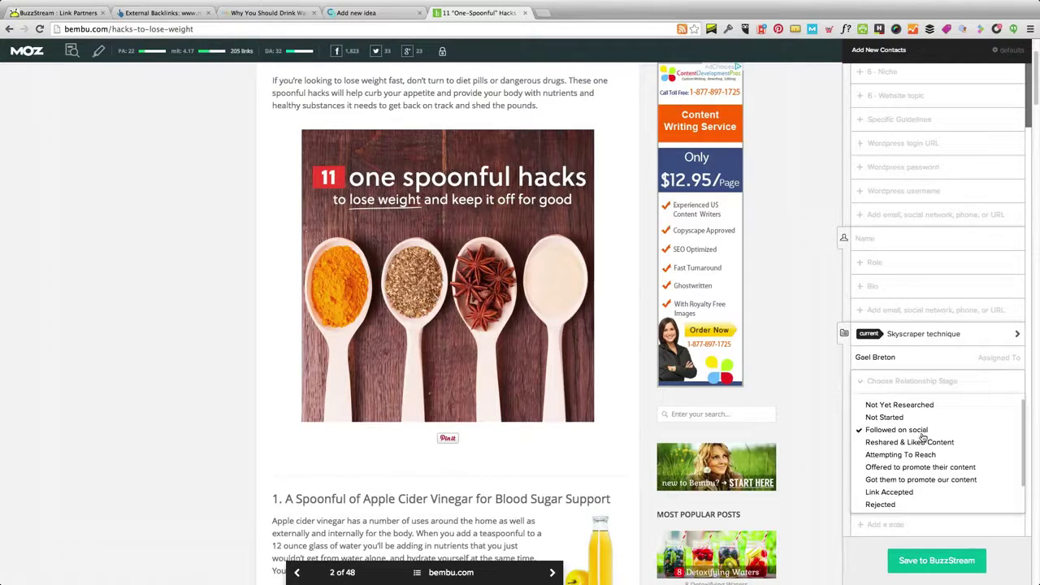
Step: Set the bembu.com contact's relationship stage to Reshared & Liked Content
scroll(797, 399, "up", 3)
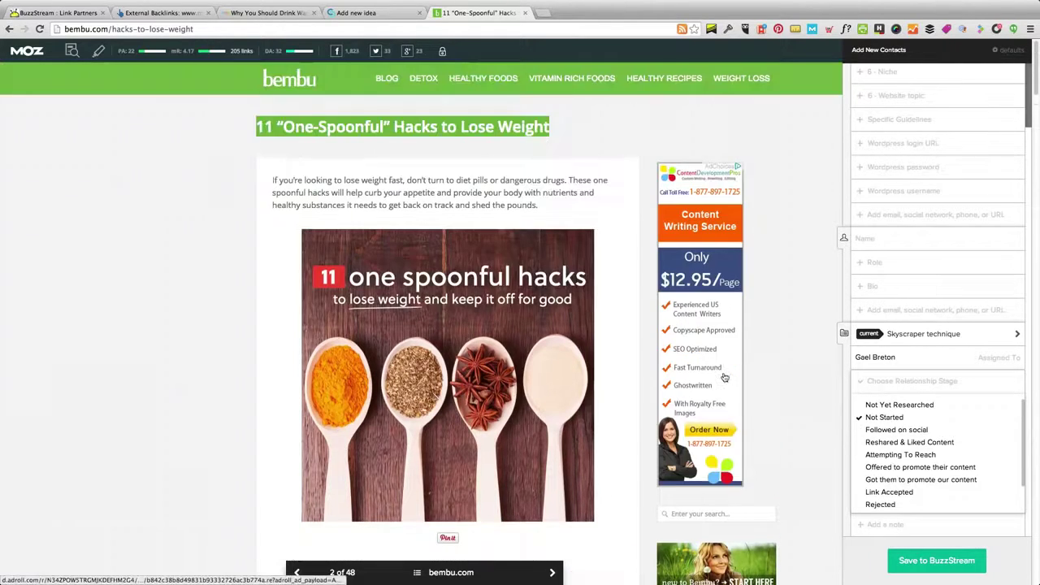
scroll(734, 384, "down", 20)
scroll(734, 383, "down", 10)
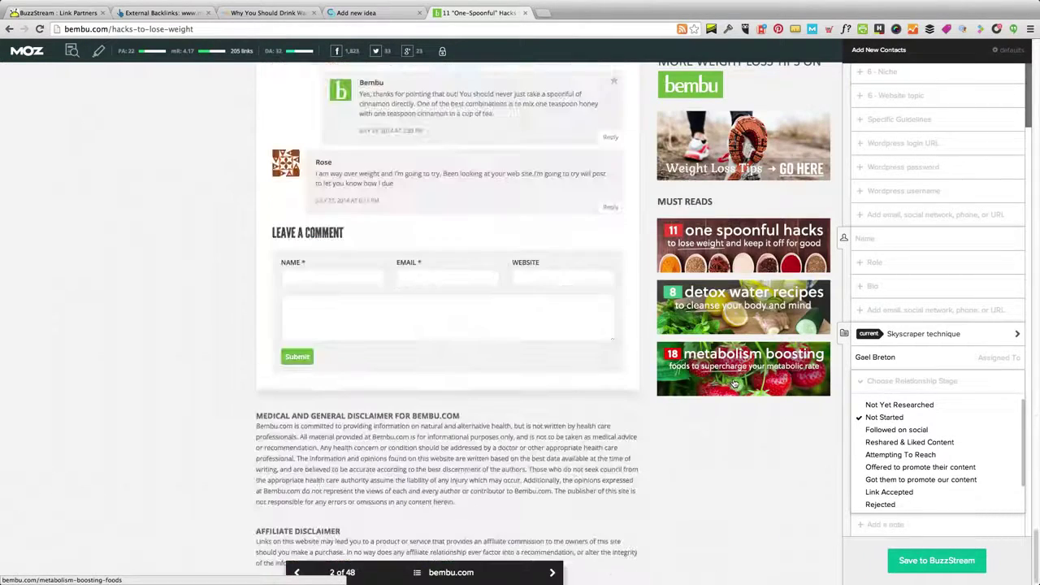
scroll(615, 343, "up", 20)
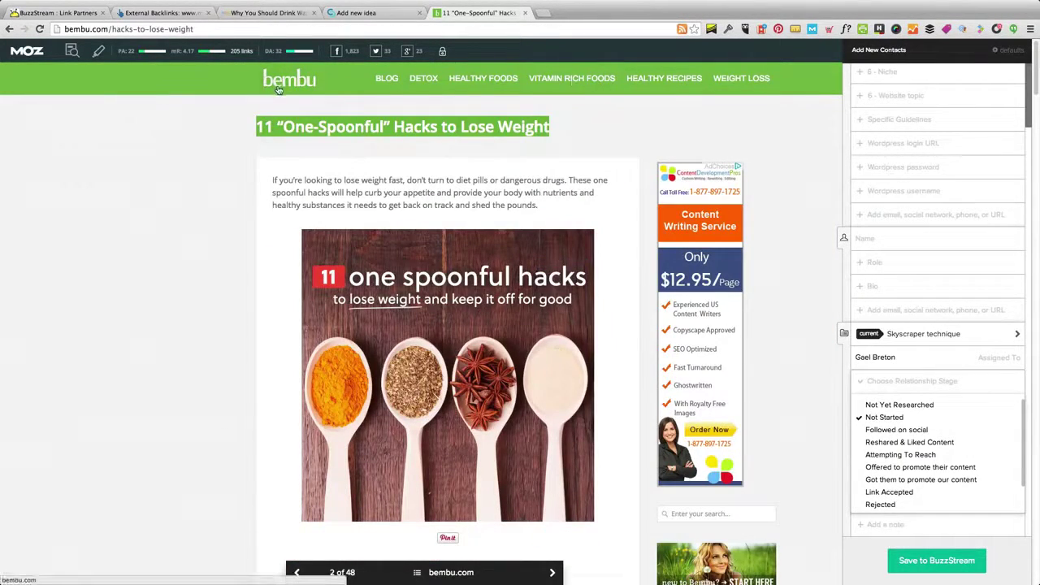
scroll(718, 444, "down", 15)
scroll(718, 444, "up", 2)
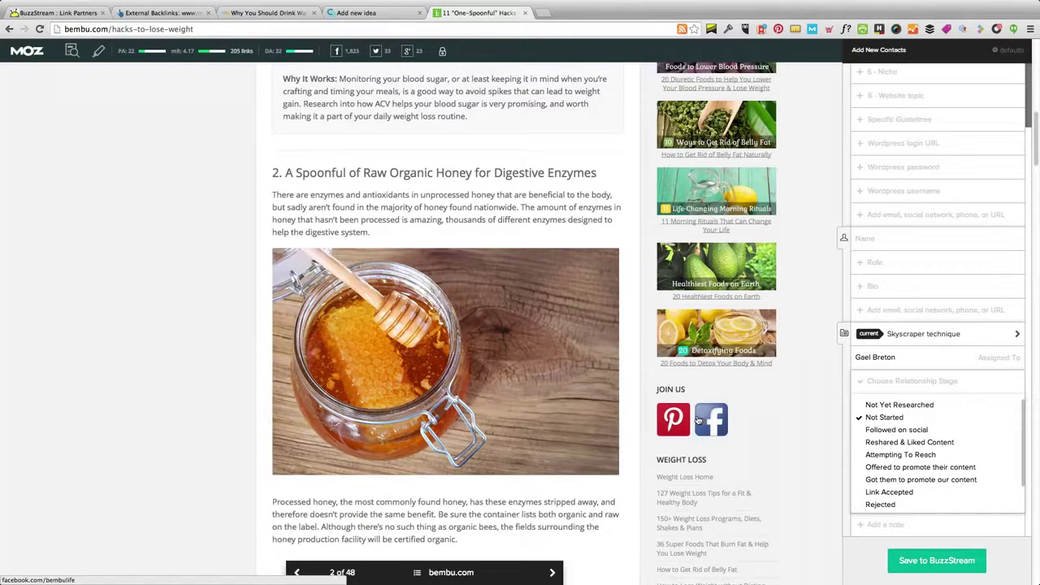
scroll(697, 419, "down", 10)
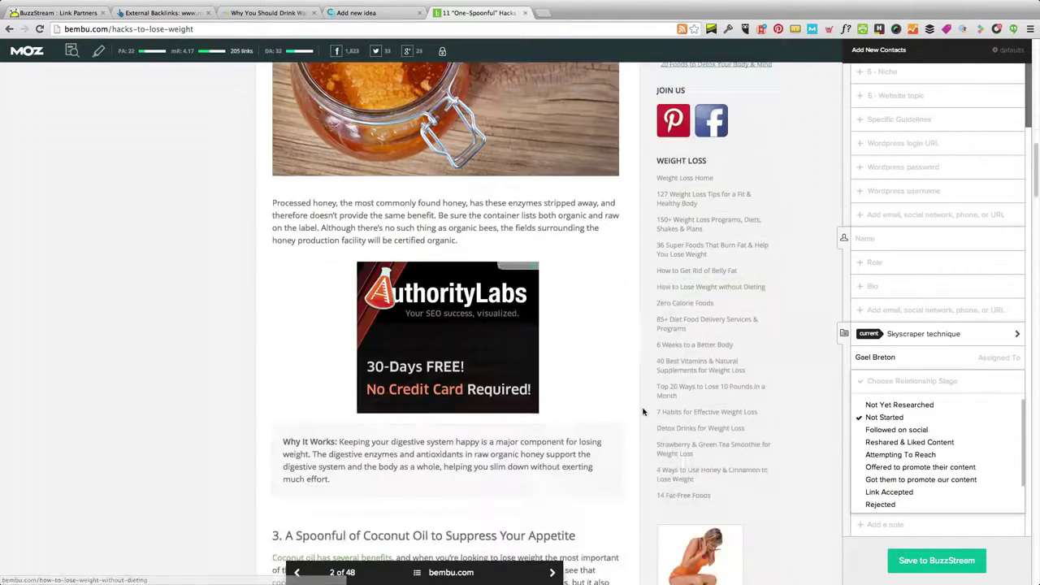
scroll(641, 414, "up", 12)
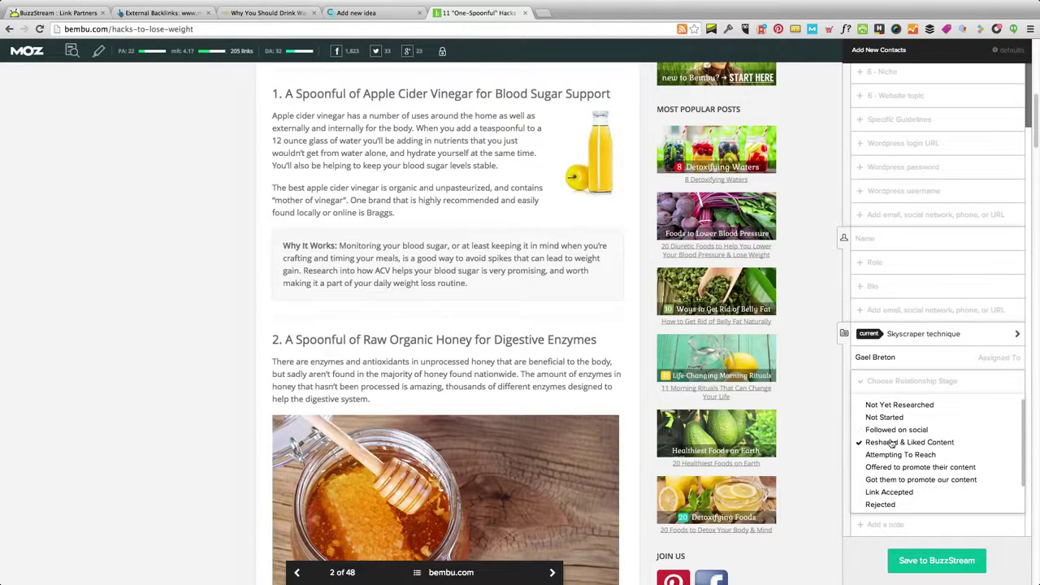
left_click(892, 443)
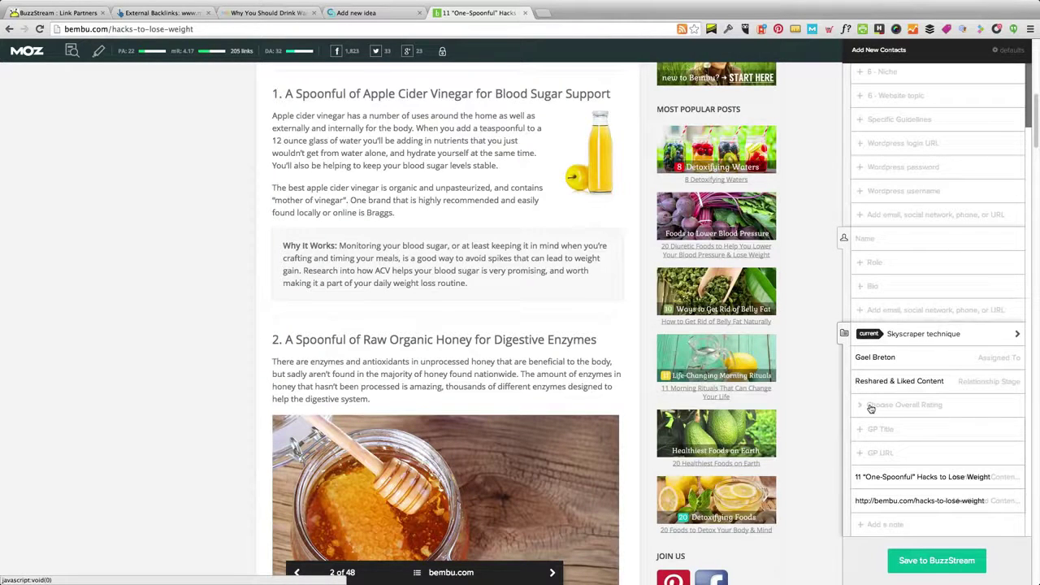
Step: Give the bembu.com contact an overall rating of Medium
left_click(871, 406)
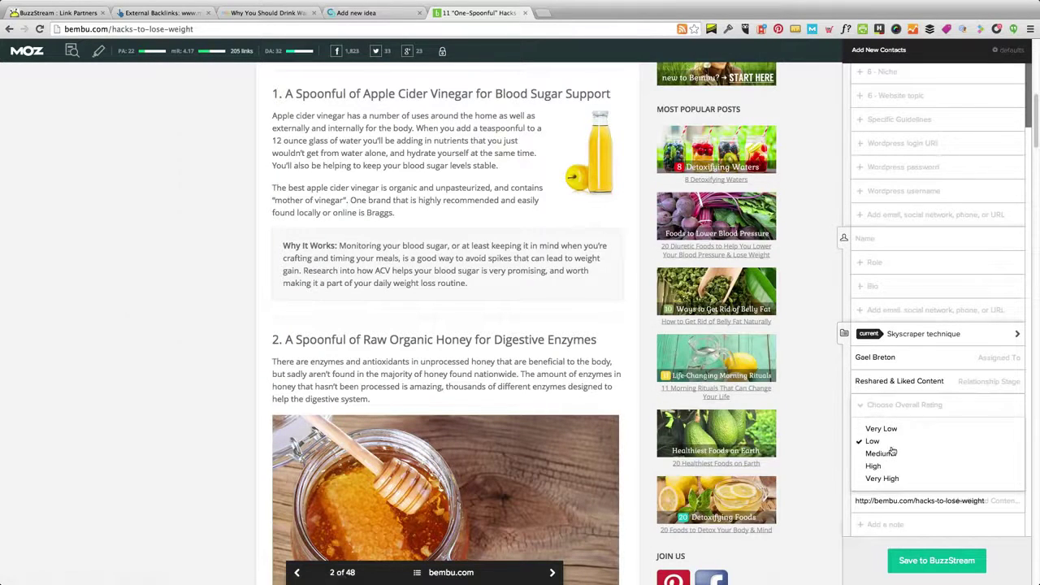
left_click(880, 452)
scroll(872, 448, "up", 5)
scroll(689, 364, "up", 10)
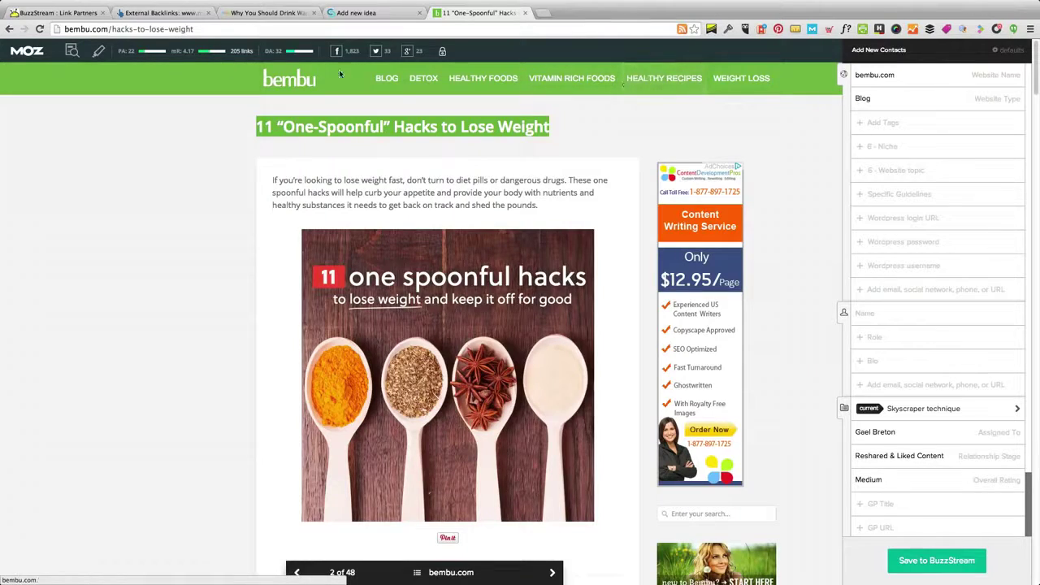
Step: Search the bembu.com article for 'about', then 'contact' (one match), and select the domain
scroll(355, 206, "down", 20)
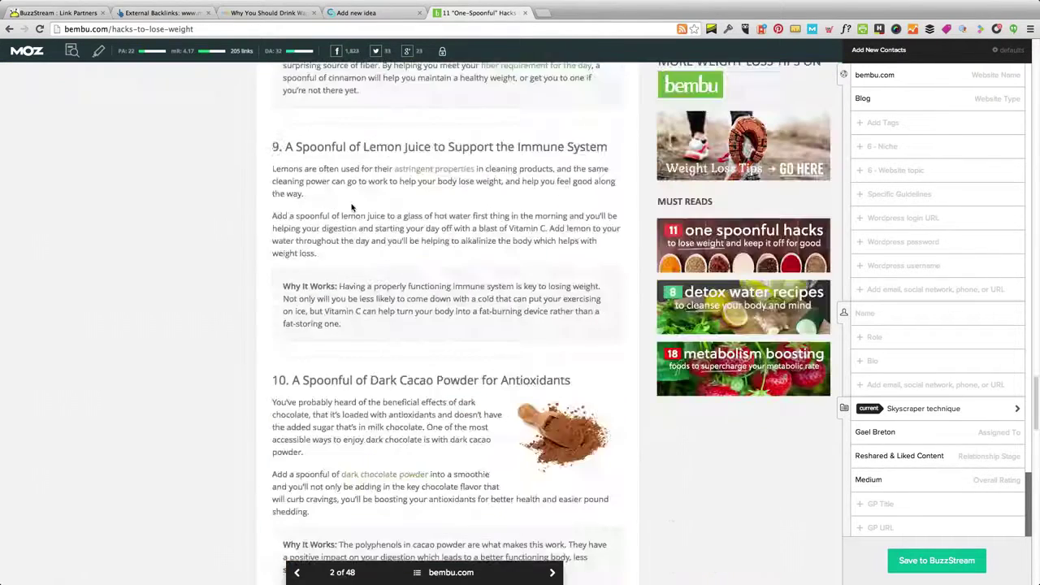
key("ctrl+f")
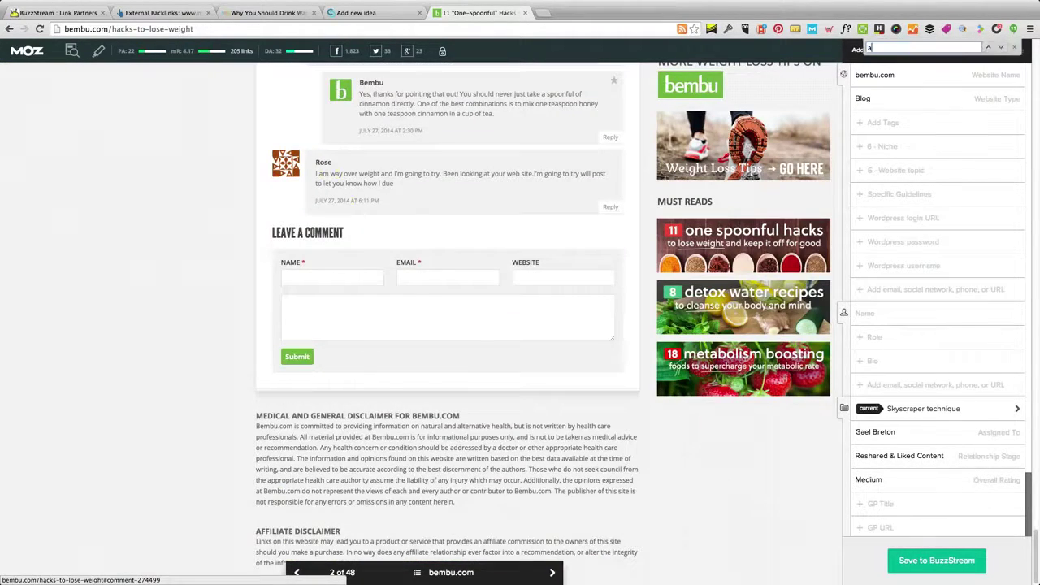
type("about")
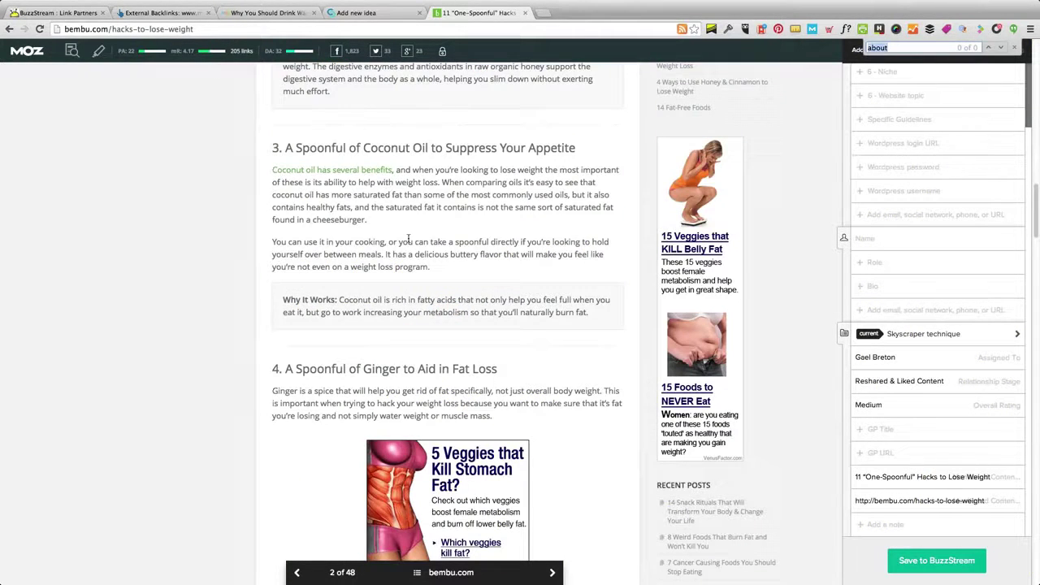
key("ctrl+a")
type("contact")
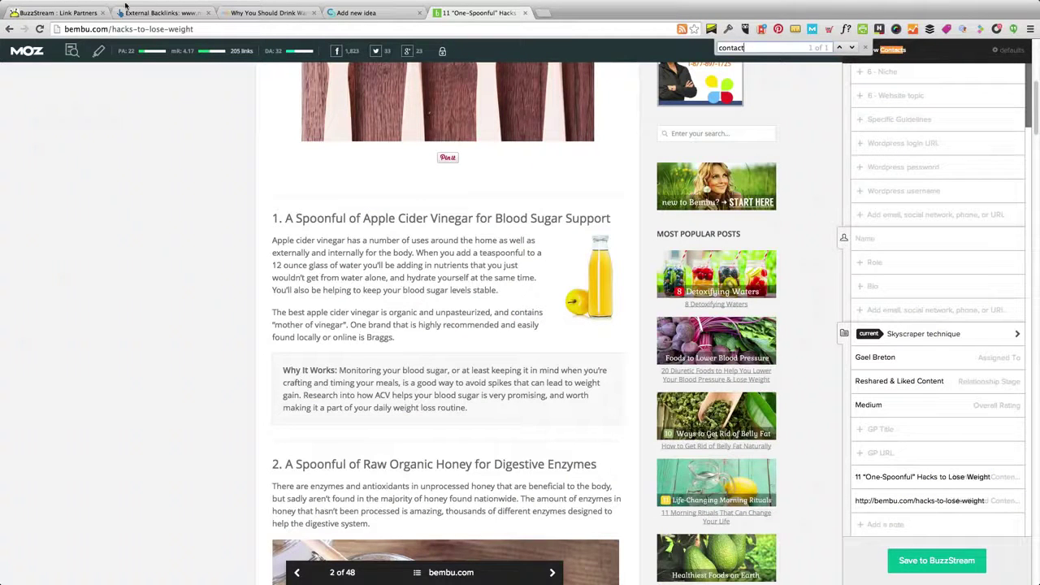
left_click_drag(107, 30, 56, 24)
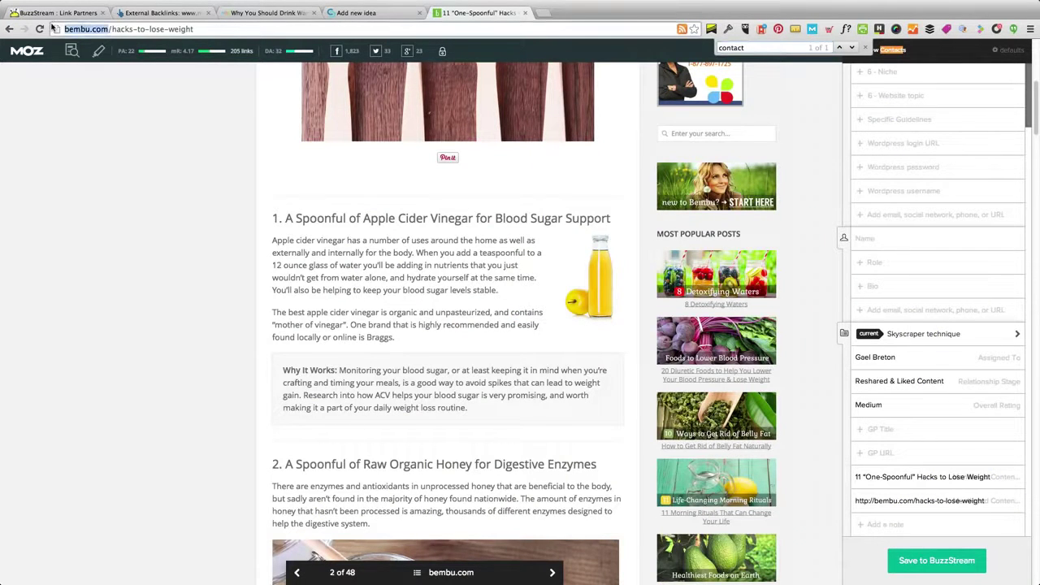
Step: Google 'bembu.com contact' in a new tab, then return to the bembu article
key("ctrl+c")
key("ctrl+t")
key("ctrl+v")
type("con")
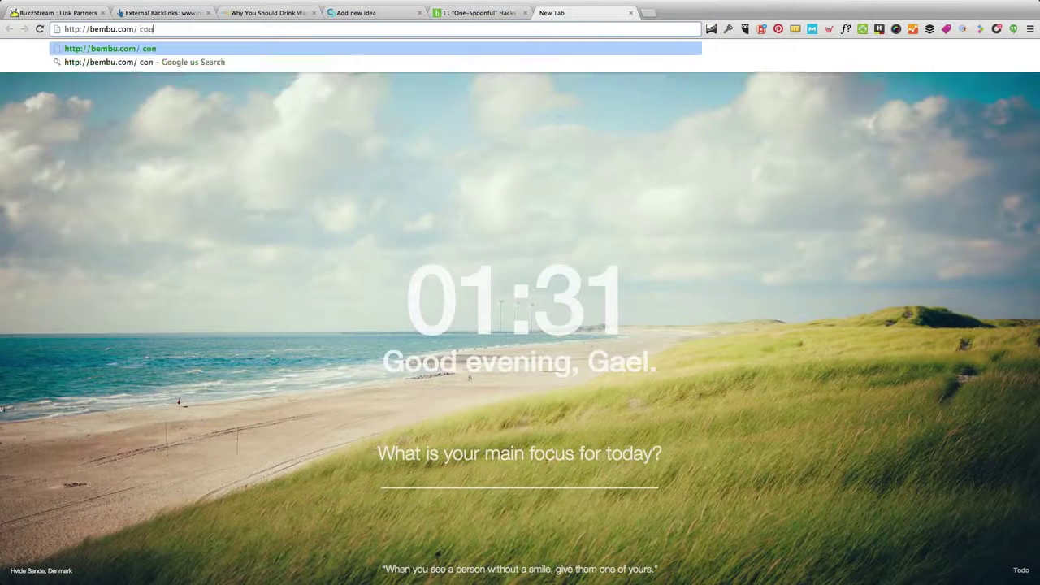
key("ctrl+a")
type("bemb")
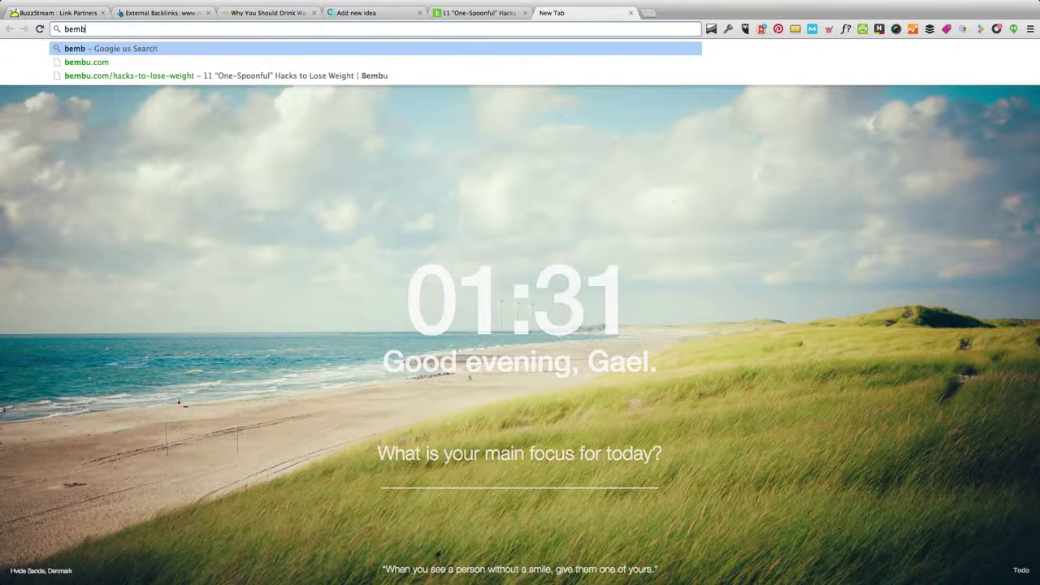
type("u.com contact")
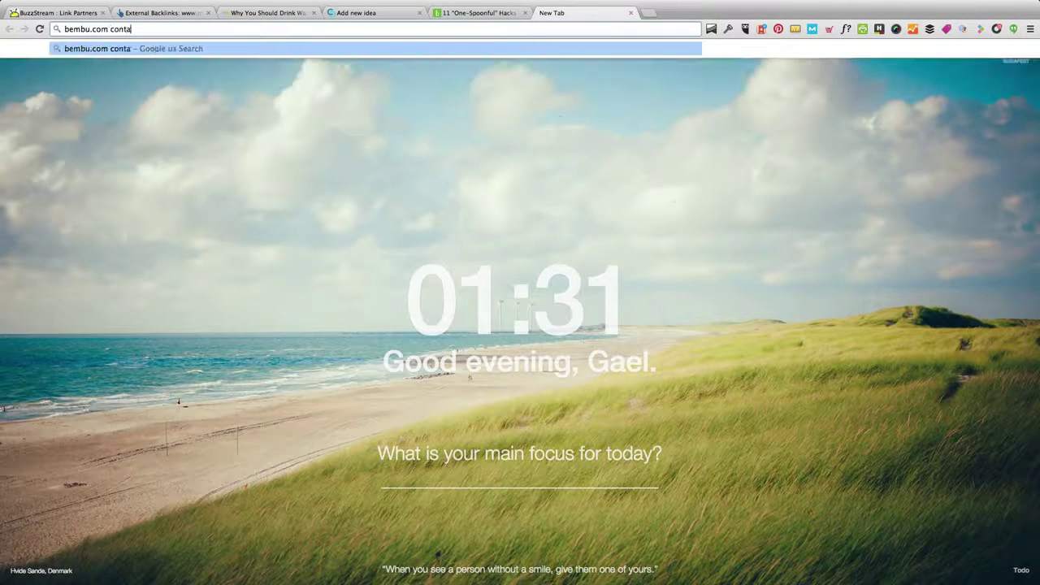
key("Return")
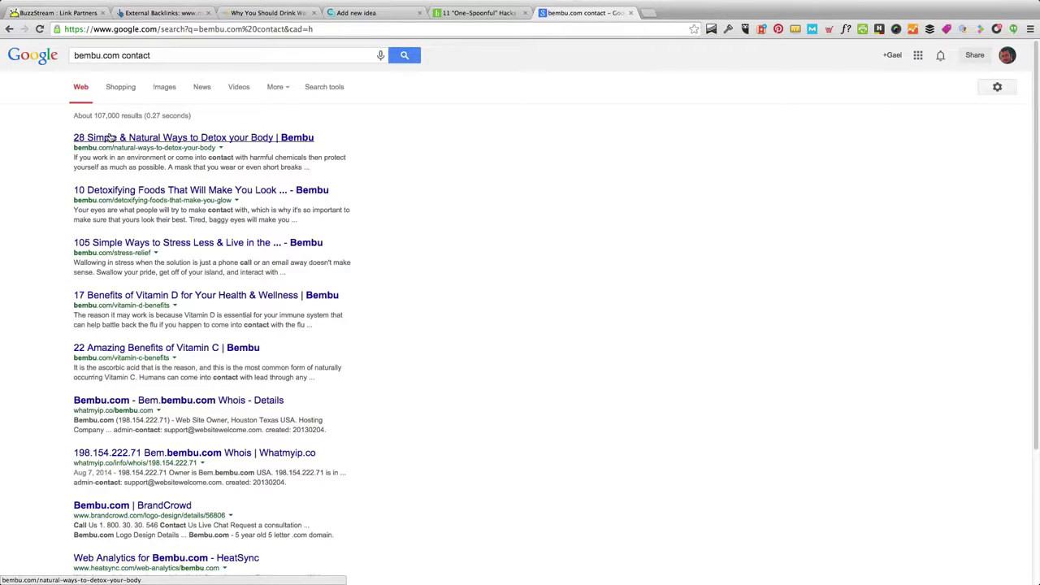
scroll(130, 155, "down", 4)
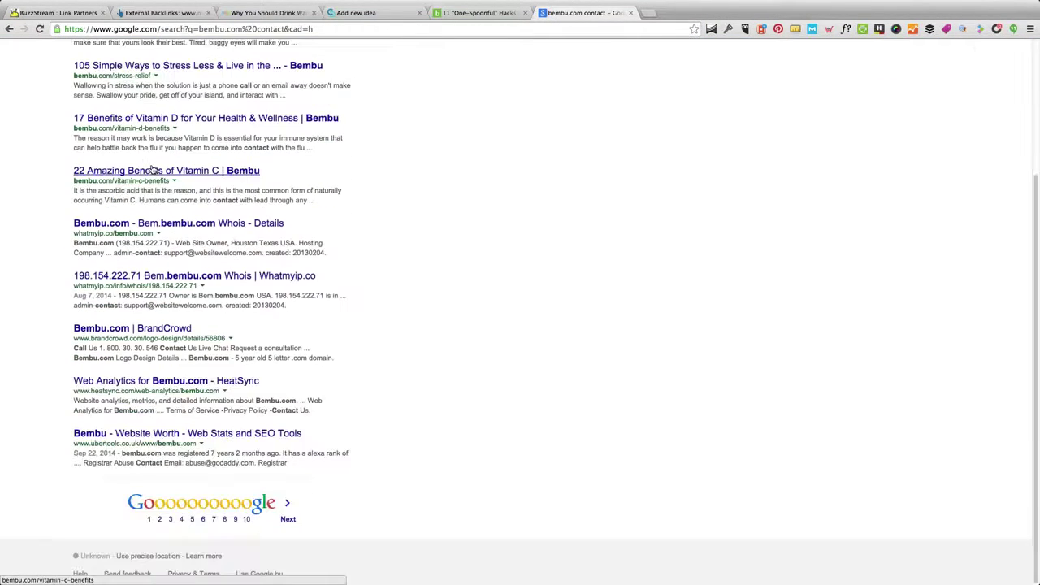
left_click(483, 13)
Step: Advance the slideshow, then open '3 Alternatives to Morning Coffee' from the Ahrefs external backlinks
left_click(553, 574)
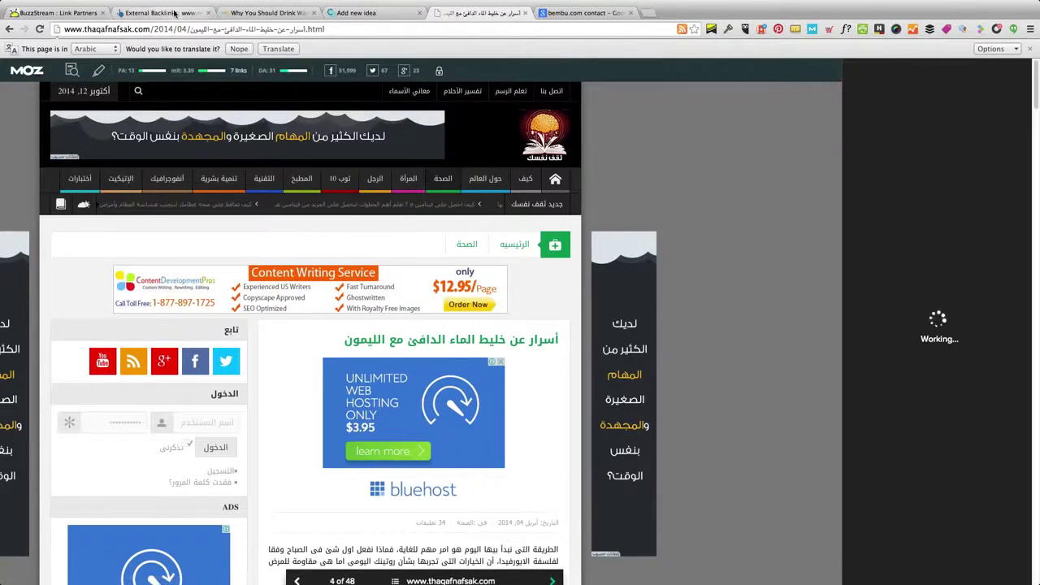
left_click(395, 563)
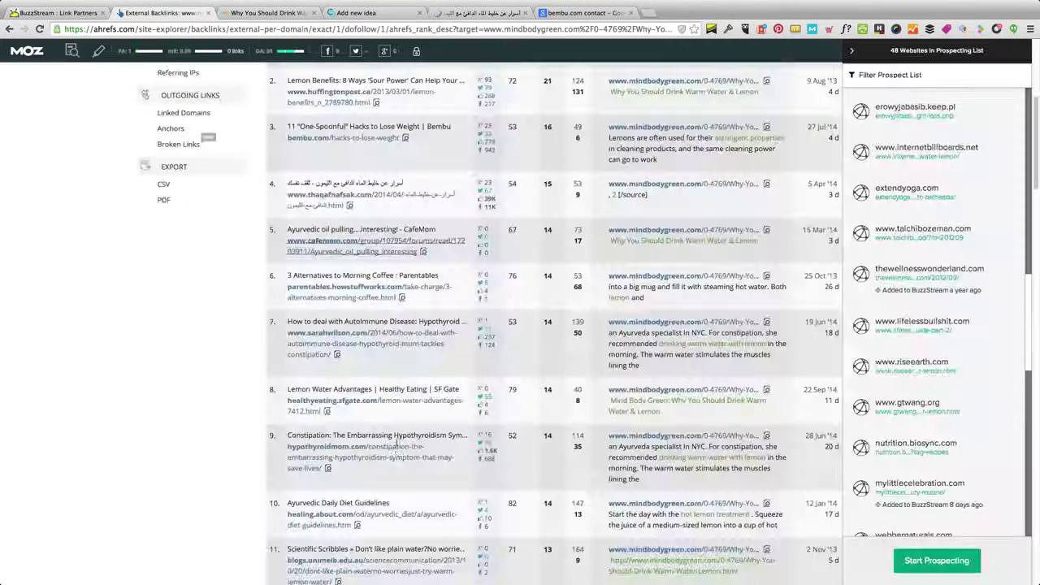
scroll(398, 452, "down", 20)
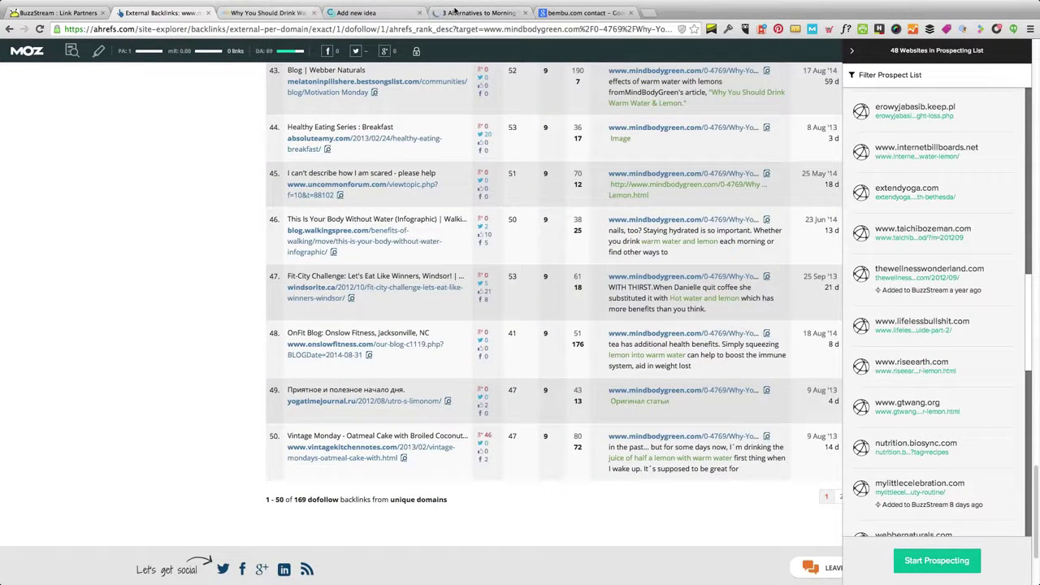
left_click(453, 12)
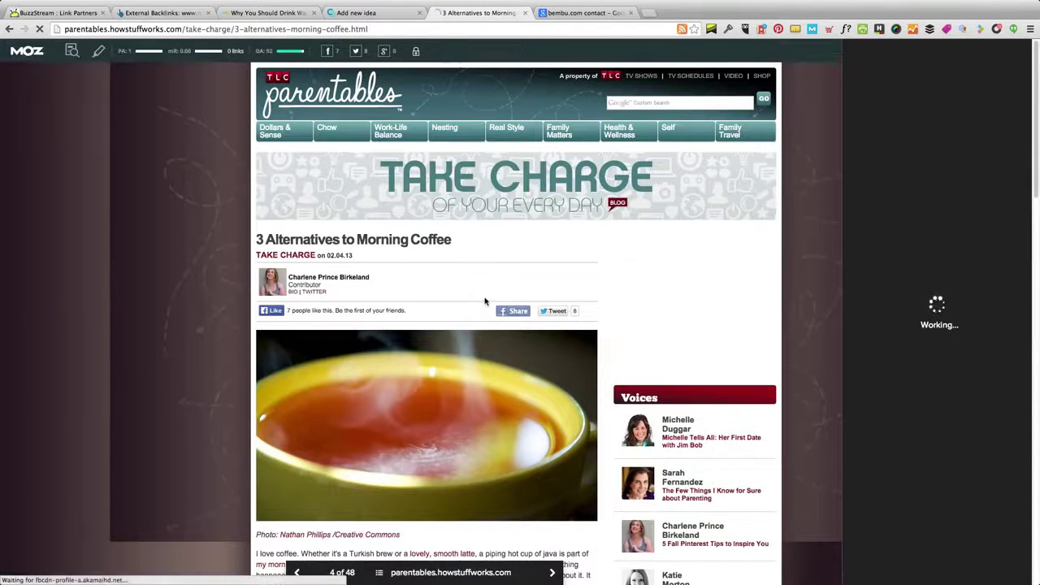
Step: Skim the parentables article, then advance Buzzmarker to prospect 5 of 48
scroll(480, 300, "down", 2)
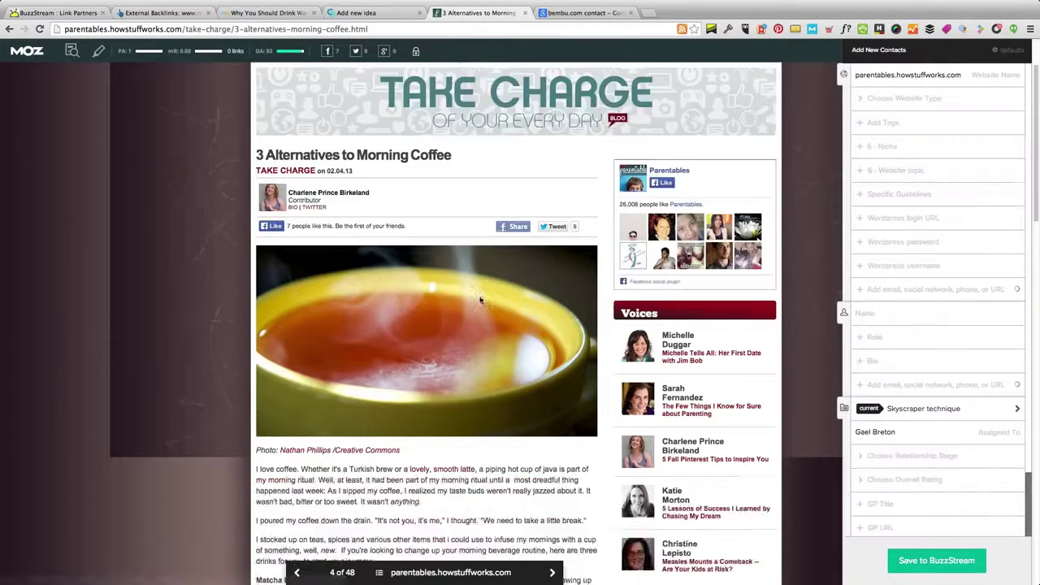
scroll(480, 301, "down", 3)
scroll(479, 297, "up", 5)
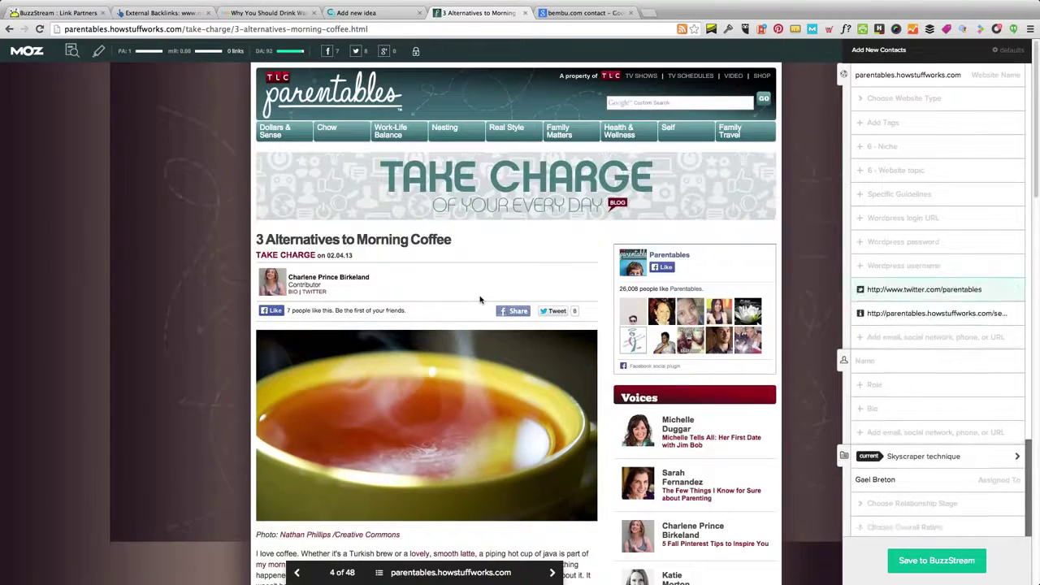
scroll(477, 304, "down", 10)
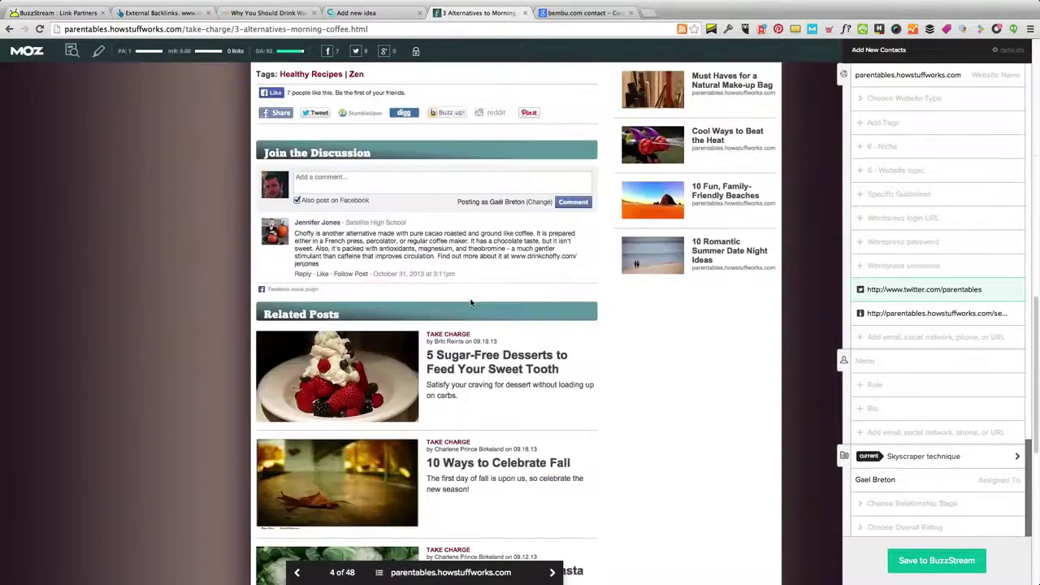
scroll(470, 302, "up", 5)
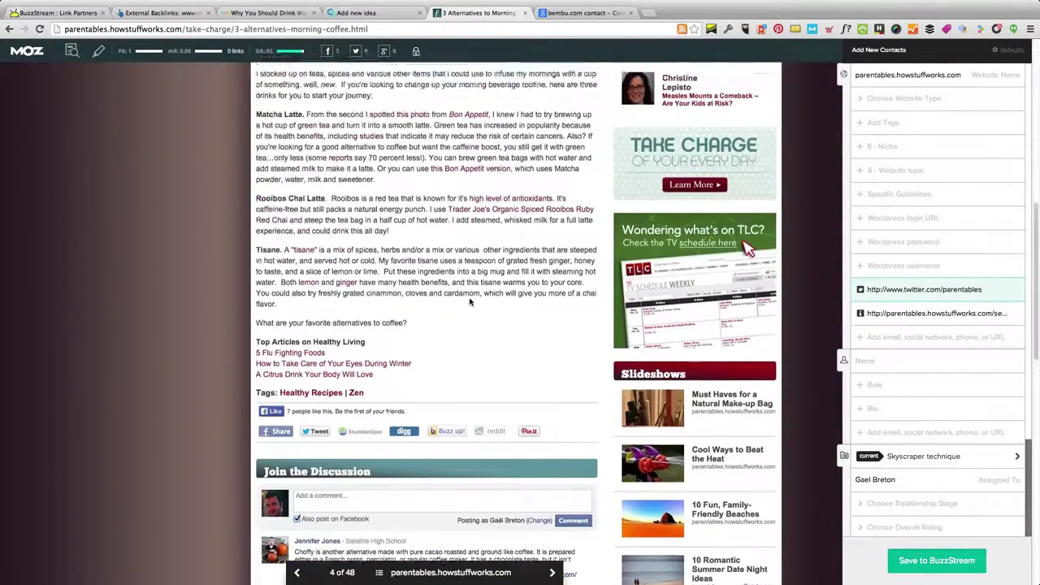
scroll(429, 273, "up", 4)
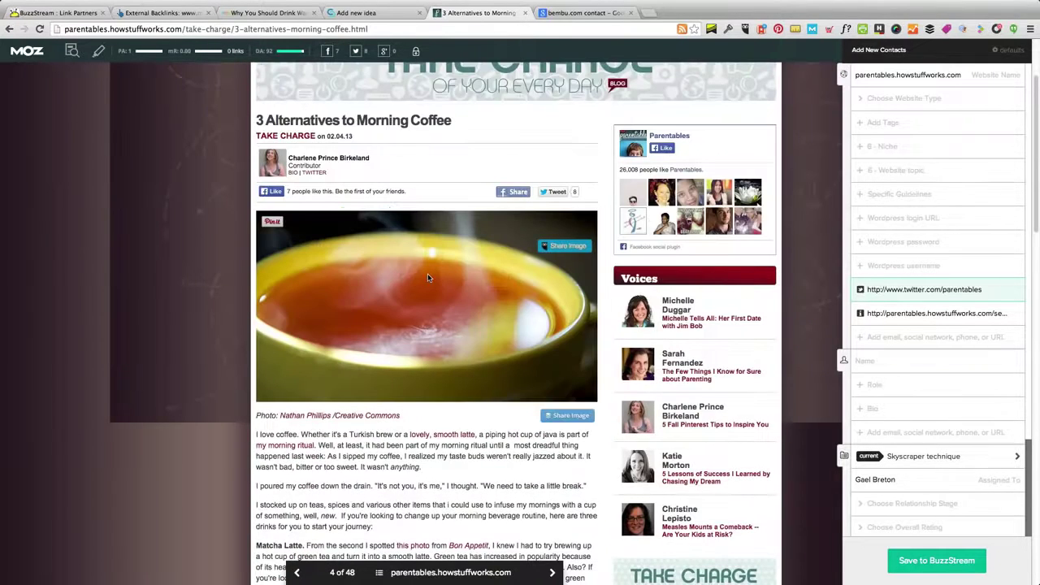
scroll(427, 277, "up", 2)
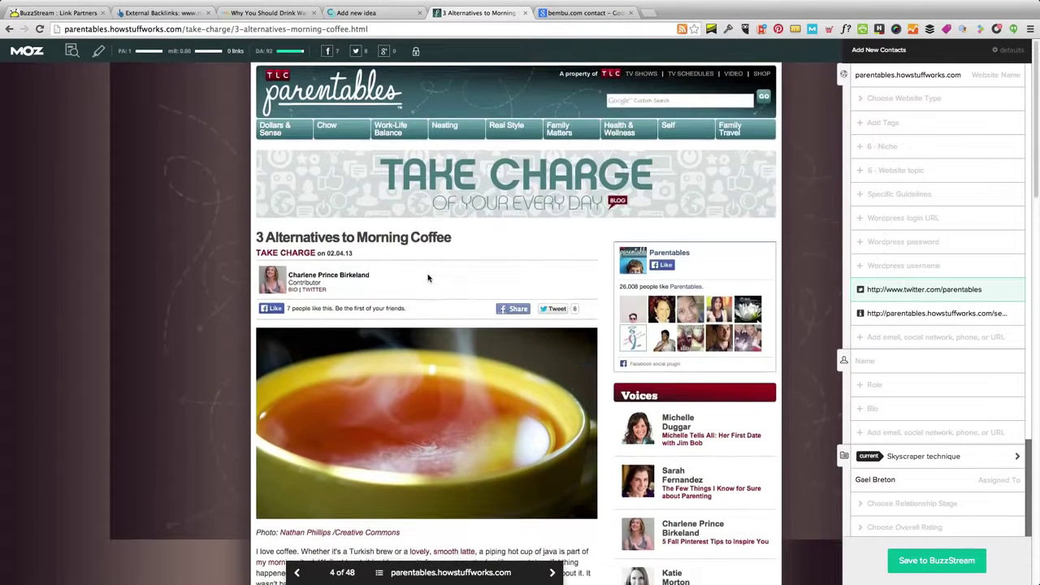
left_click(550, 571)
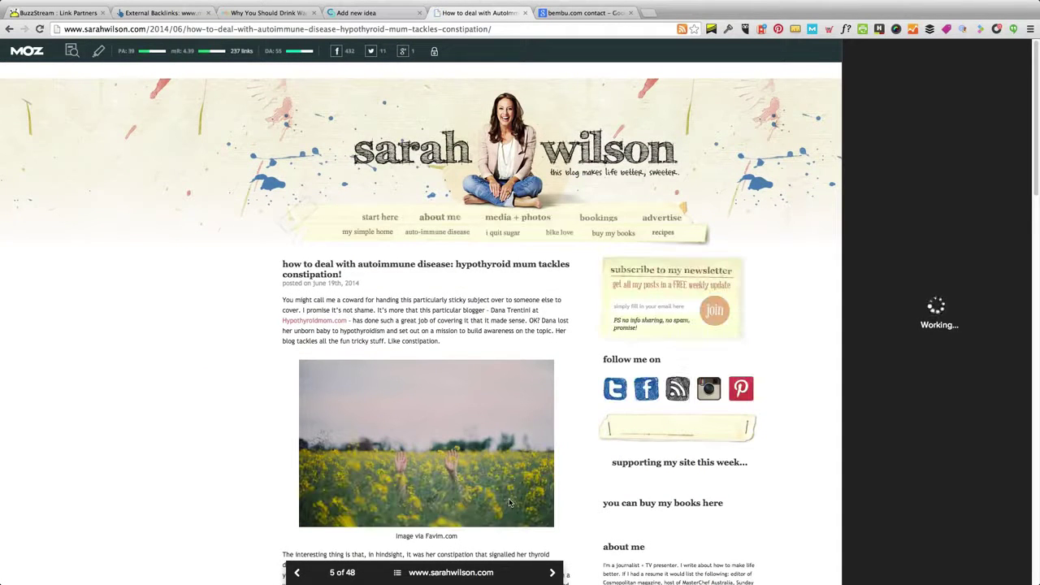
Step: Skim the sarahwilson.com blog post and set its relationship stage to Reshared & Liked Content
scroll(496, 497, "down", 1)
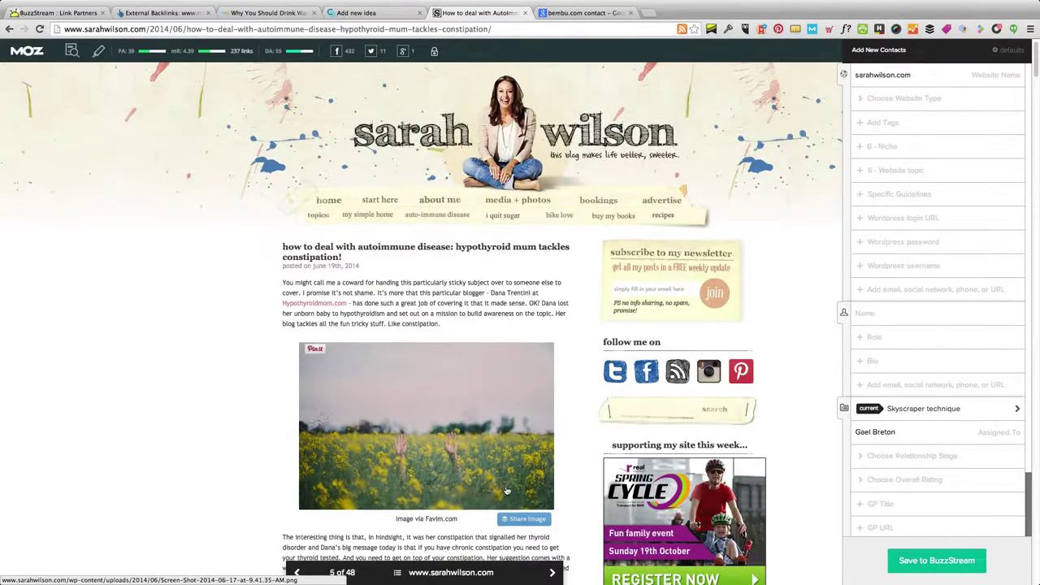
scroll(501, 496, "down", 10)
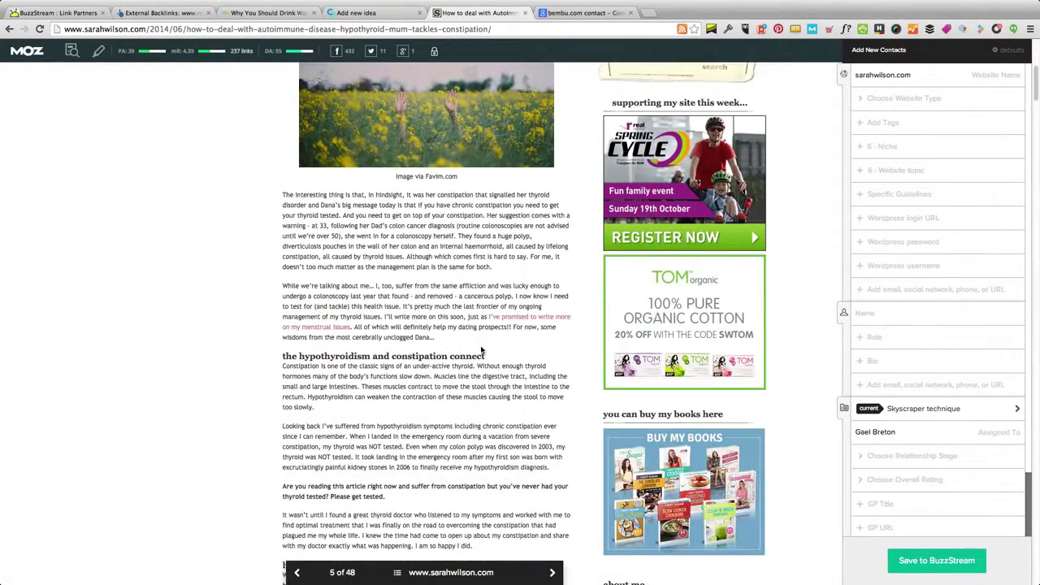
scroll(499, 350, "down", 7)
scroll(492, 382, "down", 20)
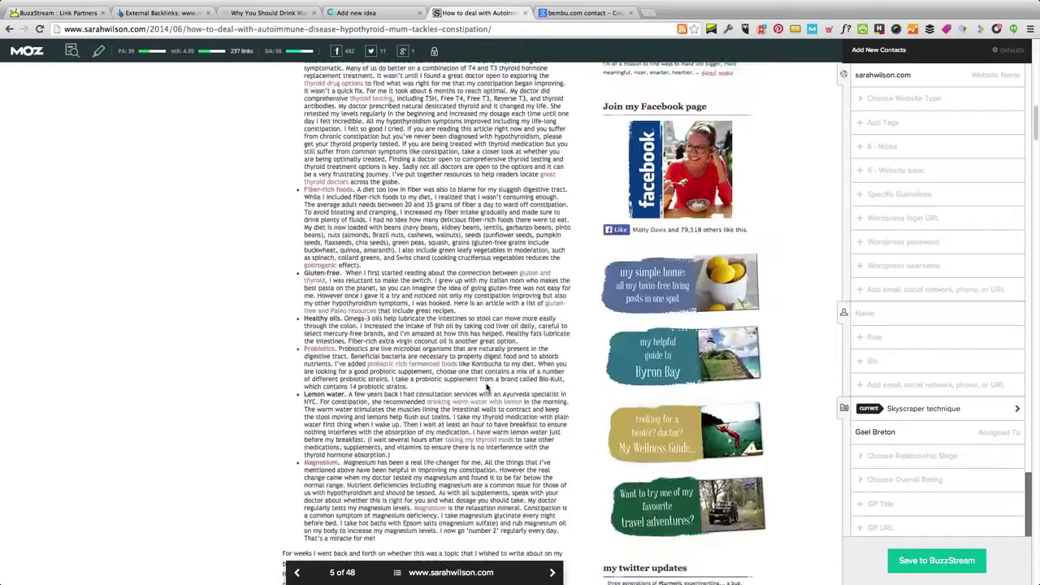
scroll(488, 388, "down", 6)
scroll(487, 389, "up", 20)
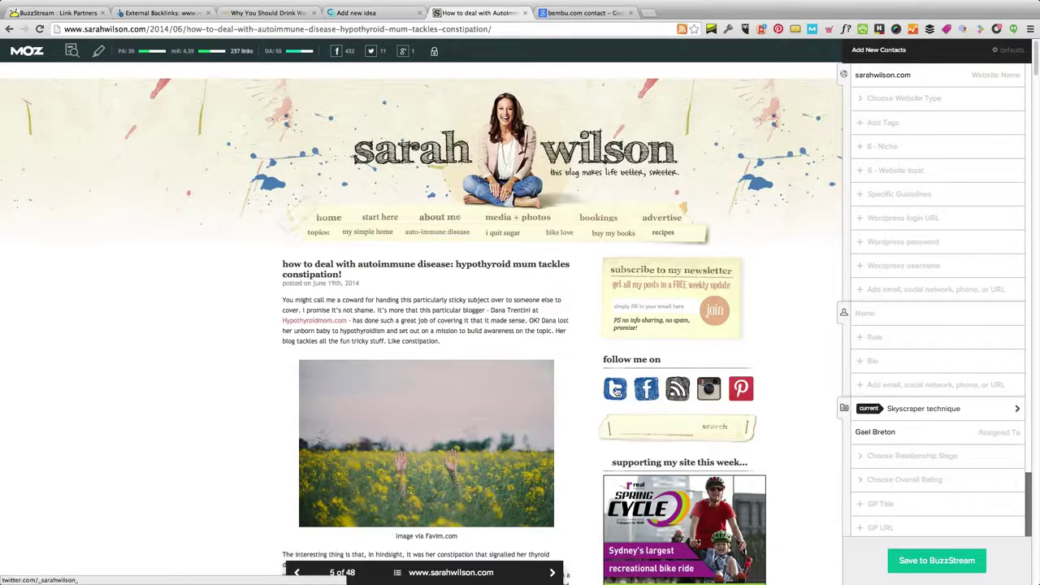
left_click(904, 455)
left_click(893, 350)
left_click(898, 364)
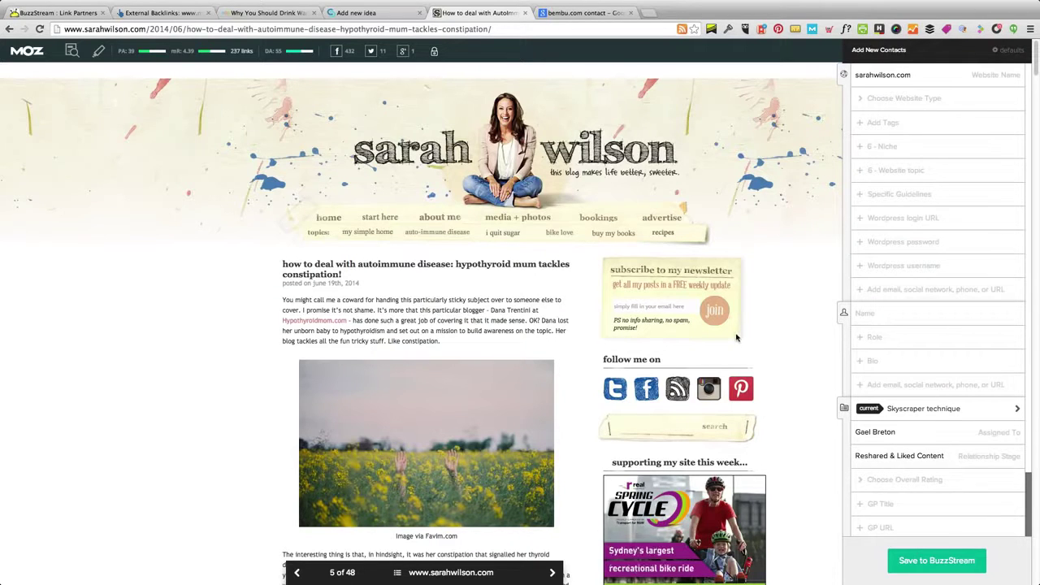
Step: Search the blog page for 'contact' and open the 'about me' link in a new tab
key("super+f")
type("co")
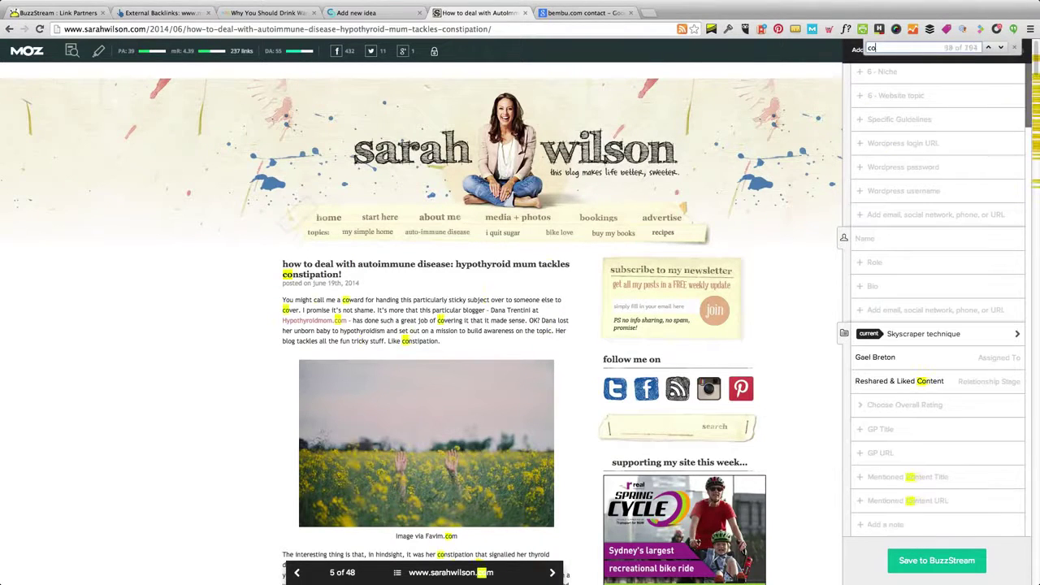
type("ntact")
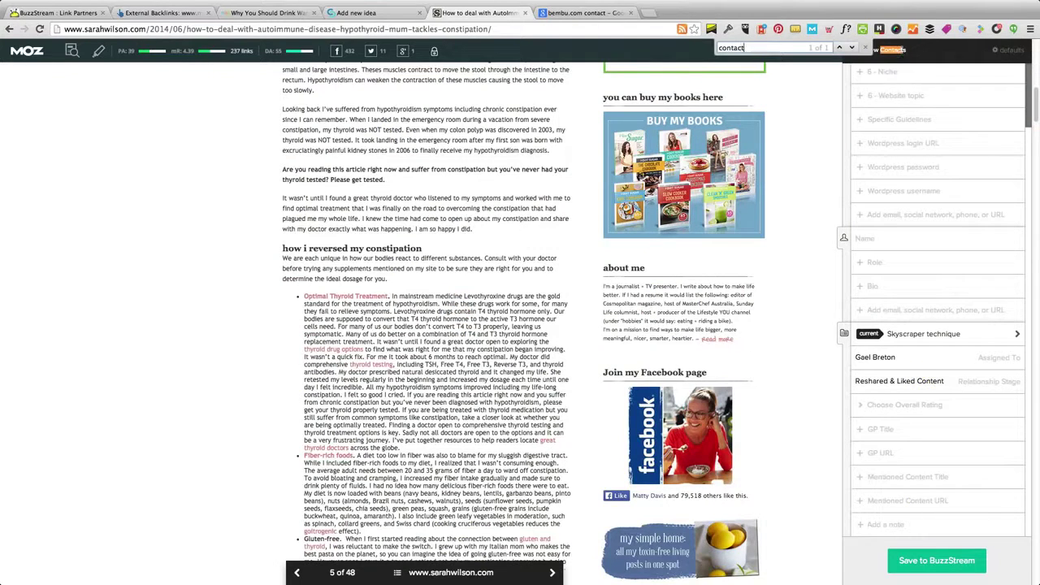
scroll(577, 279, "up", 15)
right_click(448, 220)
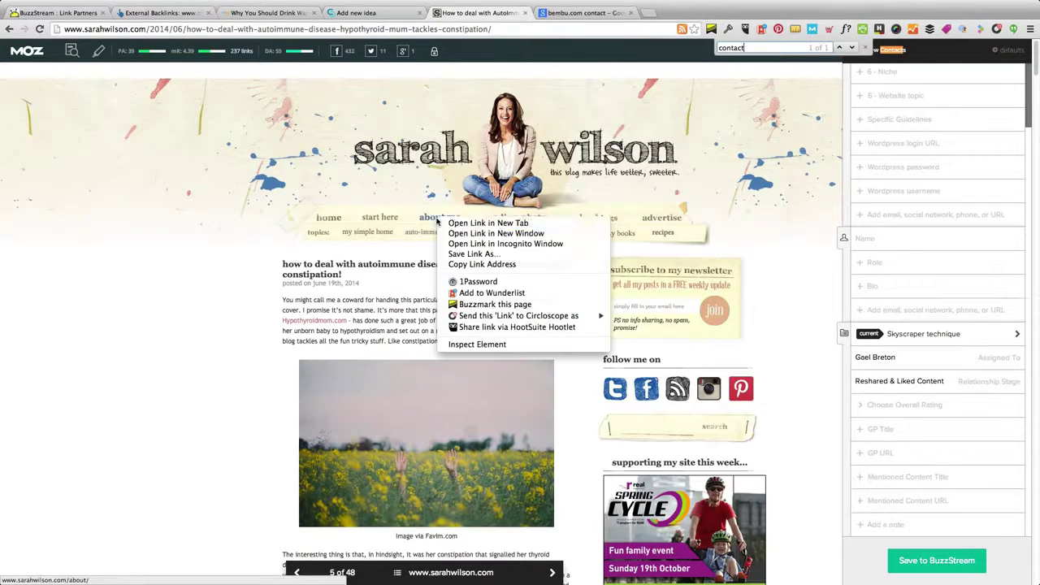
left_click(481, 226)
left_click(555, 14)
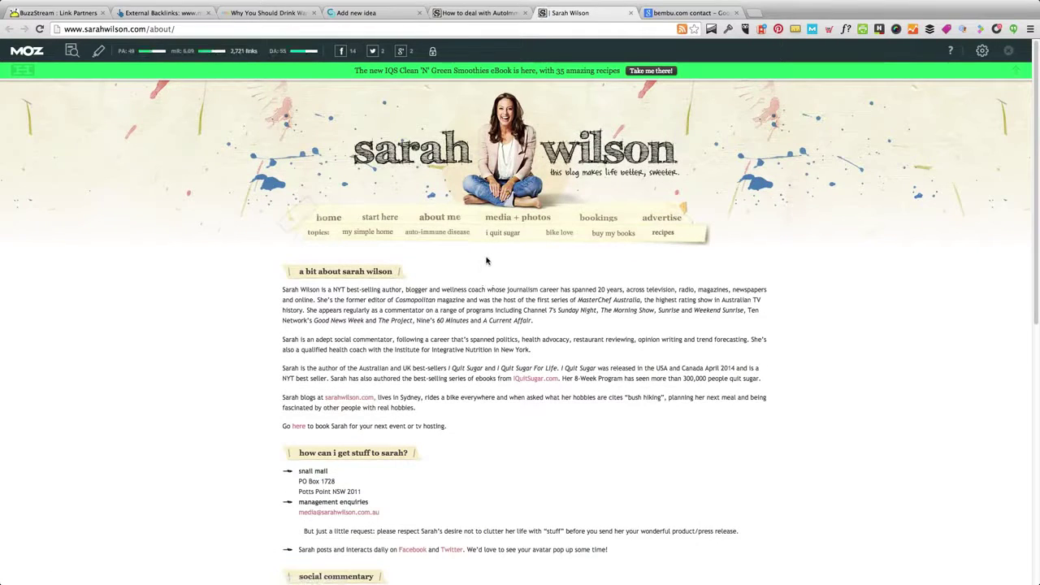
Step: Find and select the management enquiries email on the sarahwilson.com About page
scroll(403, 485, "down", 2)
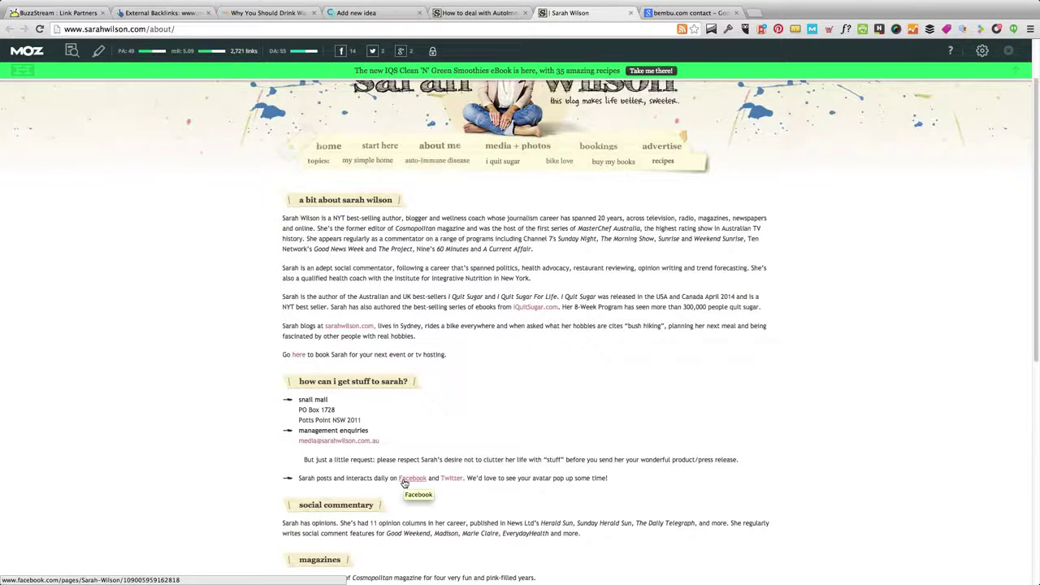
scroll(403, 484, "down", 5)
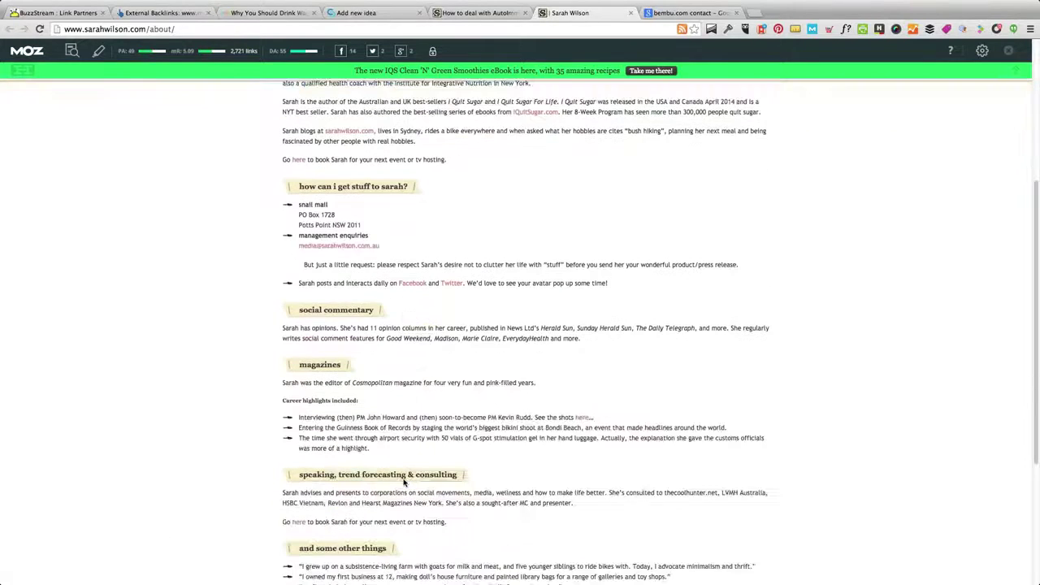
scroll(404, 481, "down", 3)
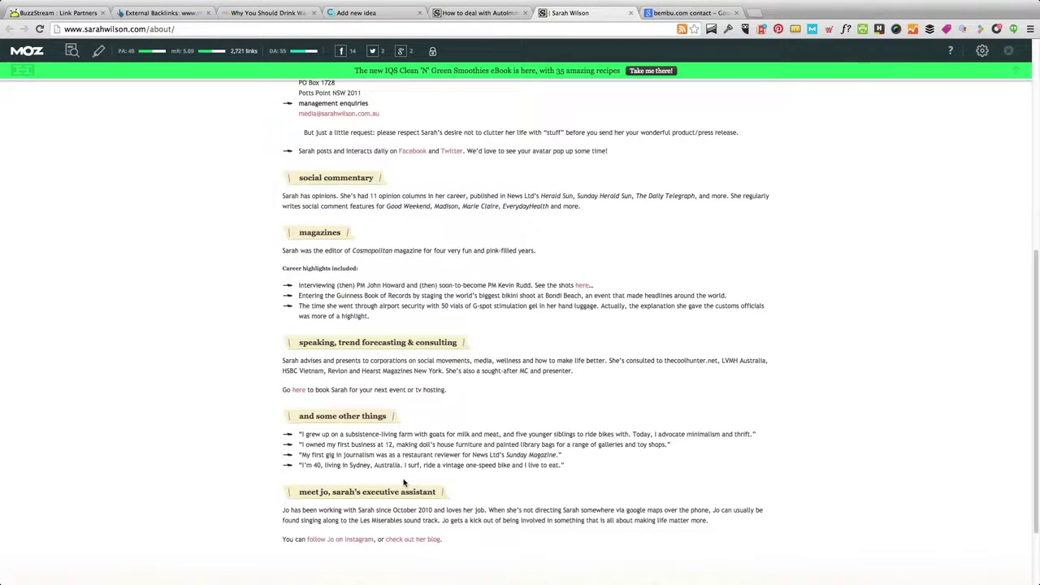
scroll(404, 481, "up", 2)
scroll(404, 480, "up", 2)
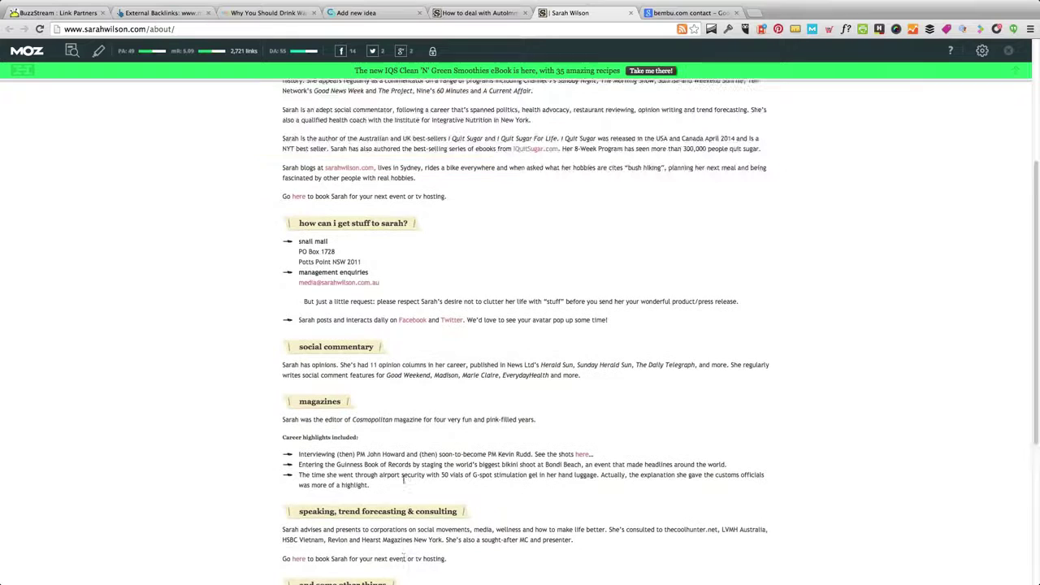
triple_click(316, 286)
key("ctrl+c")
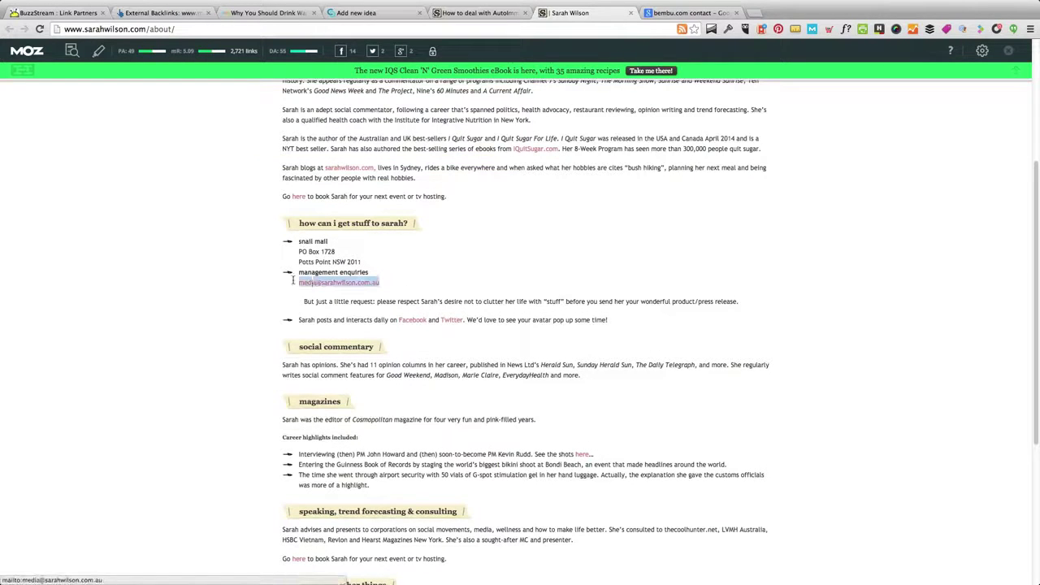
Step: Enter the blogger's name and email in the contact panel and set website type to Blog
left_click(474, 14)
left_click(880, 240)
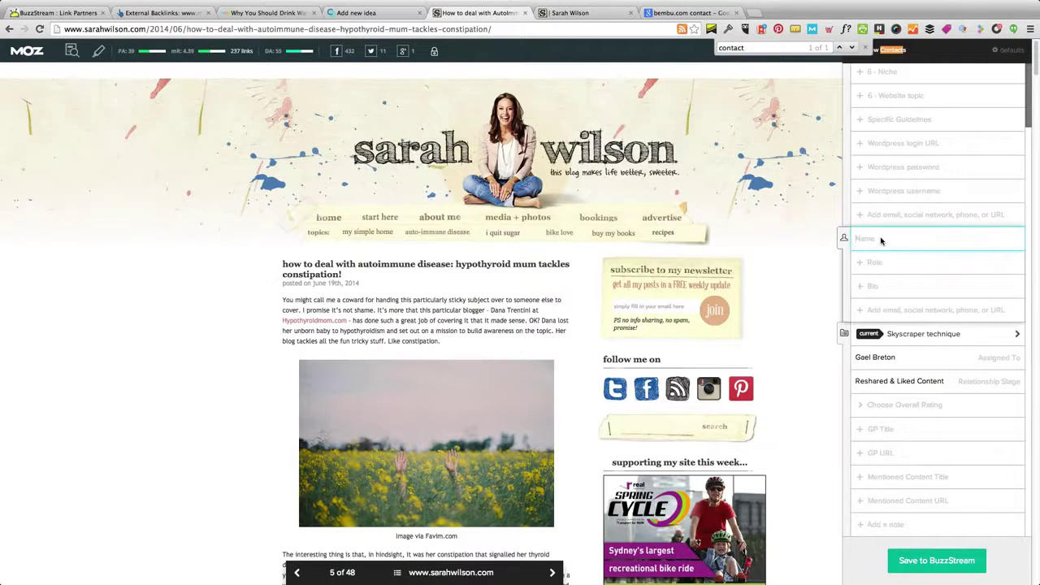
type("Sarah Wilson")
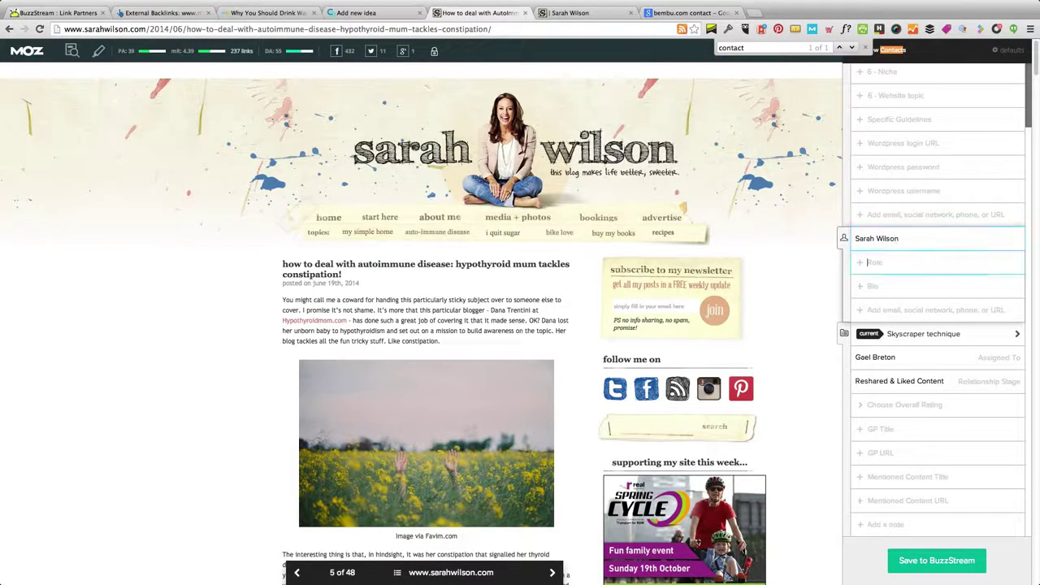
key("ctrl+v")
key("Return")
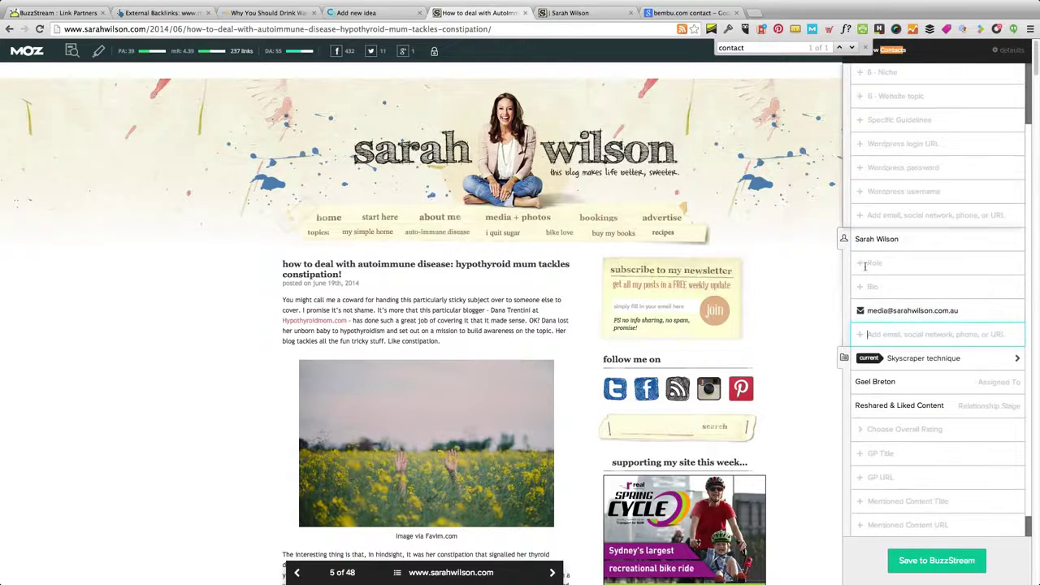
scroll(894, 370, "up", 2)
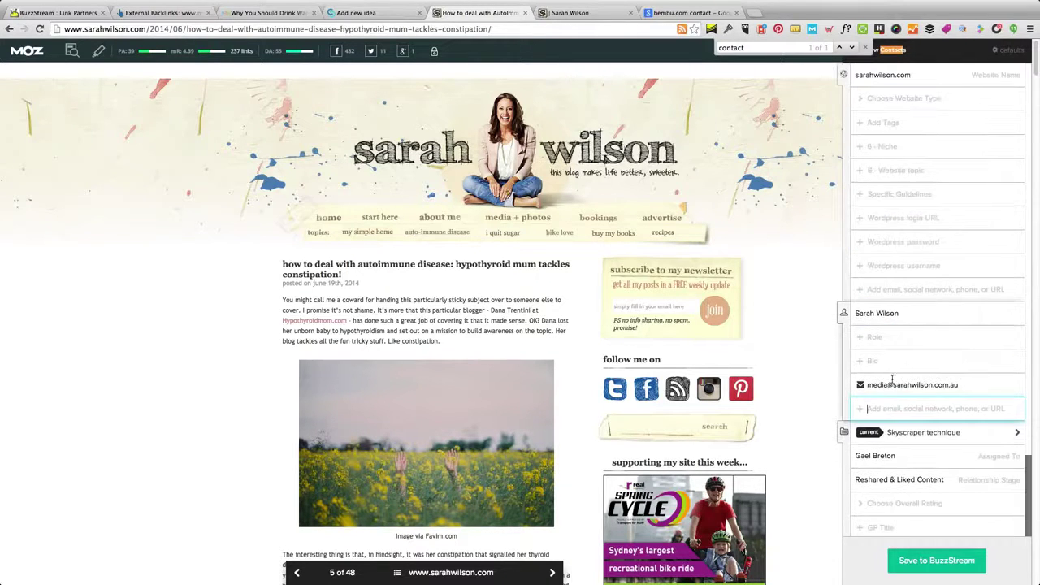
left_click(912, 98)
left_click(866, 121)
Step: Fill in Mentioned Content Title and URL from the autoimmune post, then save the prospect
scroll(952, 311, "down", 3)
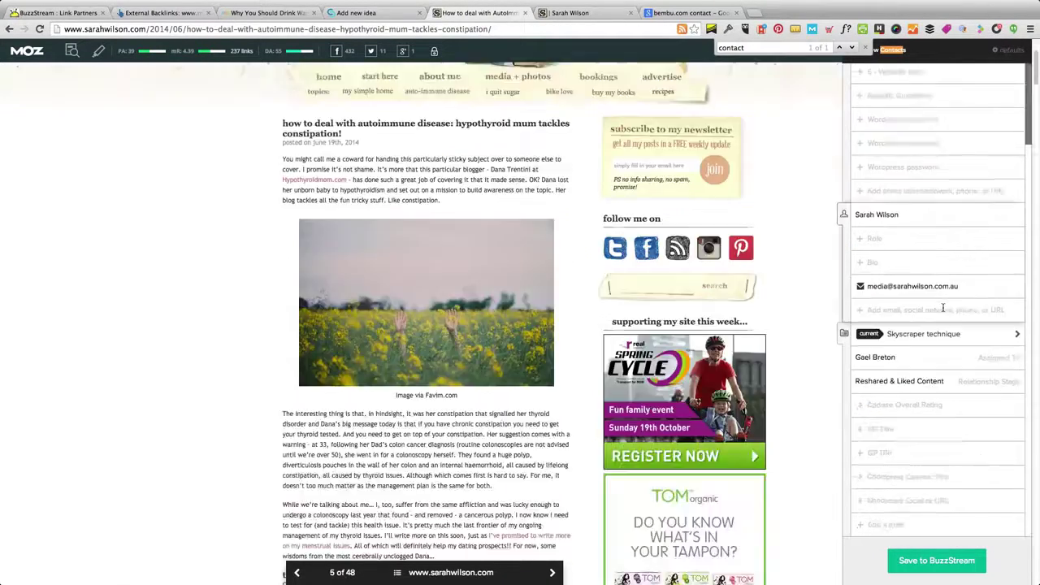
scroll(480, 277, "up", 1)
scroll(481, 277, "up", 3)
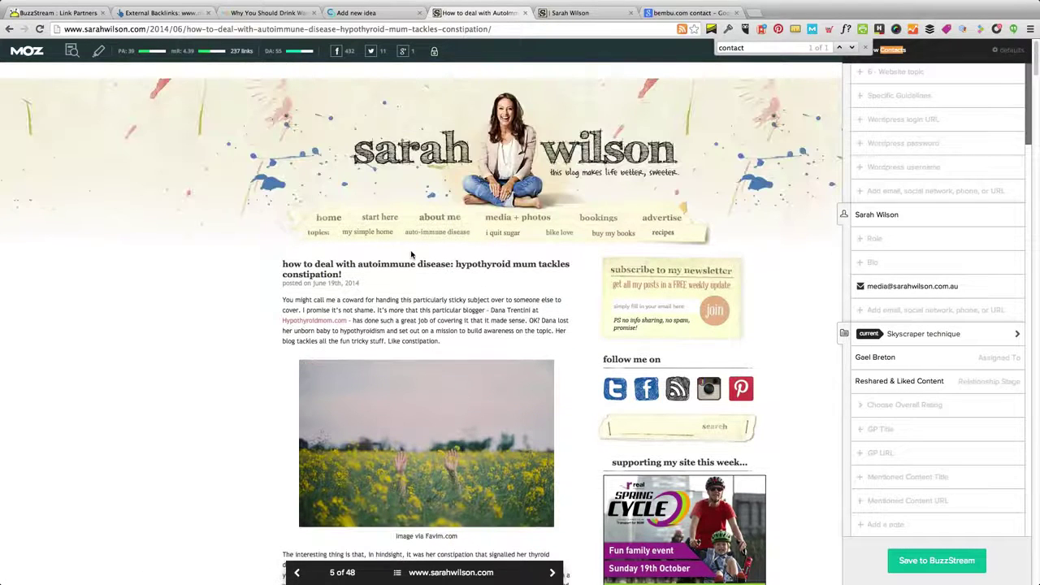
triple_click(307, 263)
key("ctrl+c")
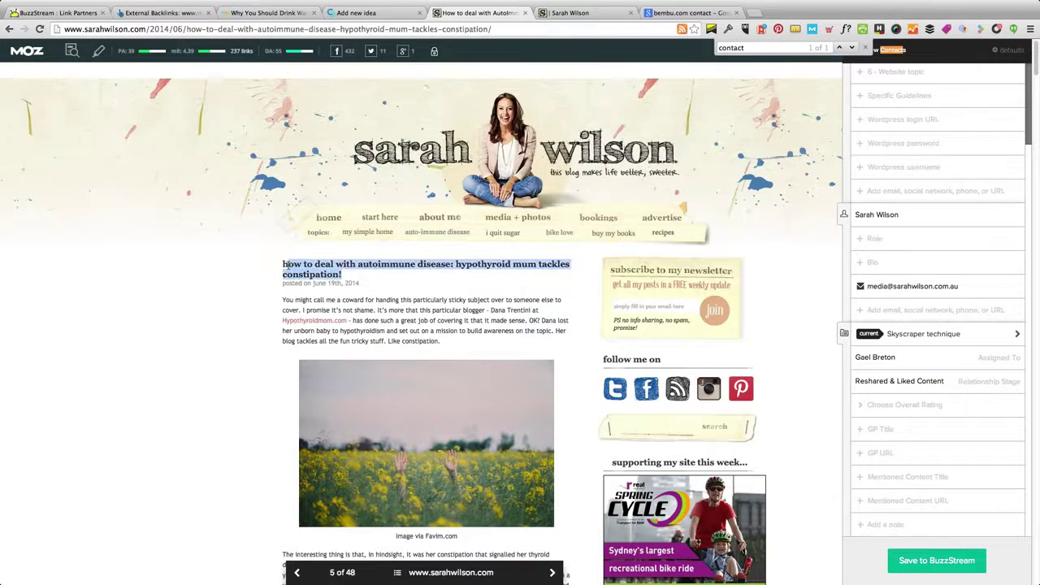
left_click(890, 477)
key("ctrl+v")
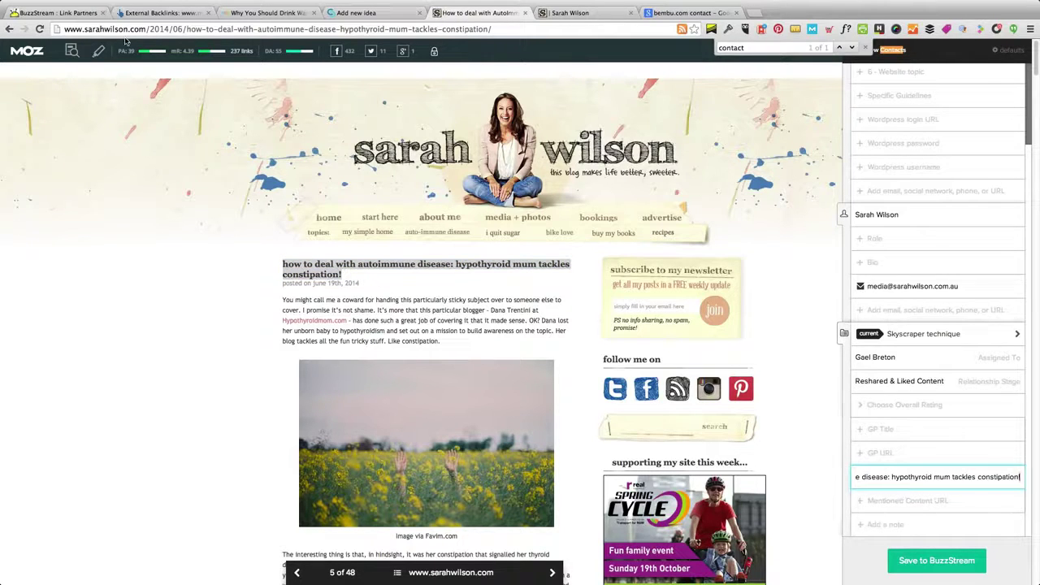
key("super+l")
key("ctrl+c")
left_click(933, 504)
key("ctrl+v")
key("Return")
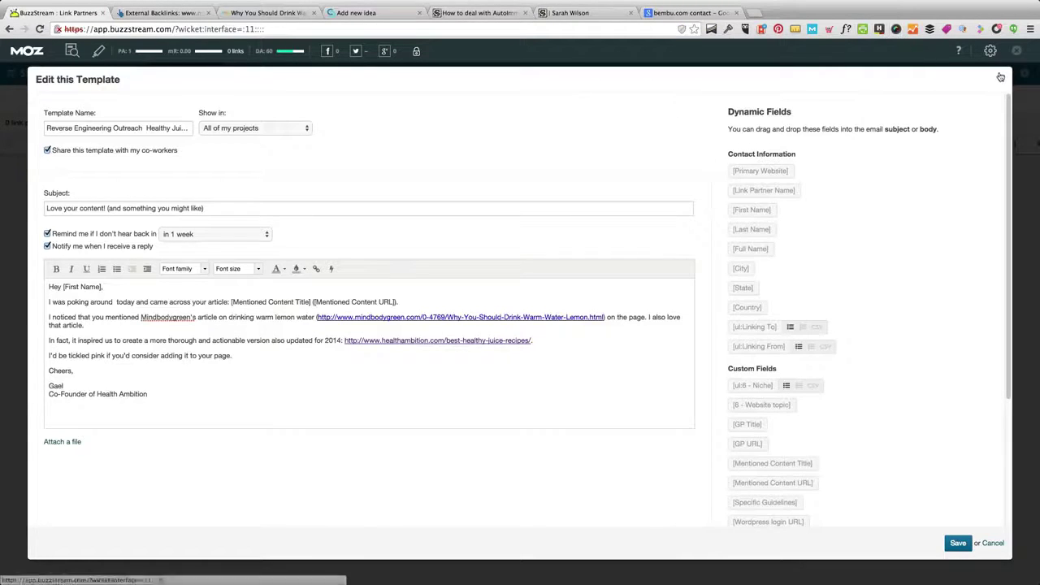
Step: Close the Edit this Template and Select an Email Template dialogs
left_click(1000, 78)
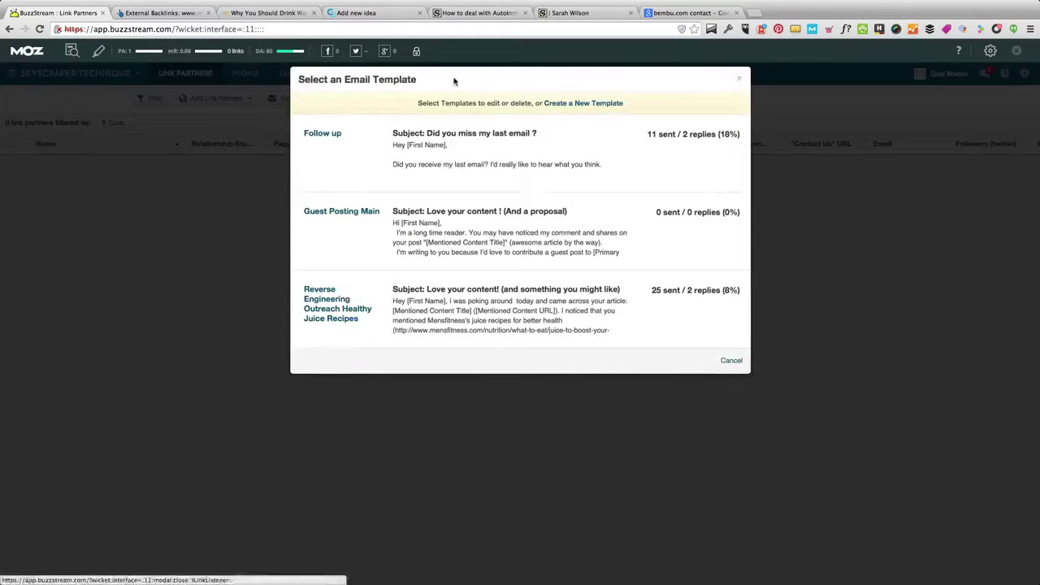
left_click(738, 83)
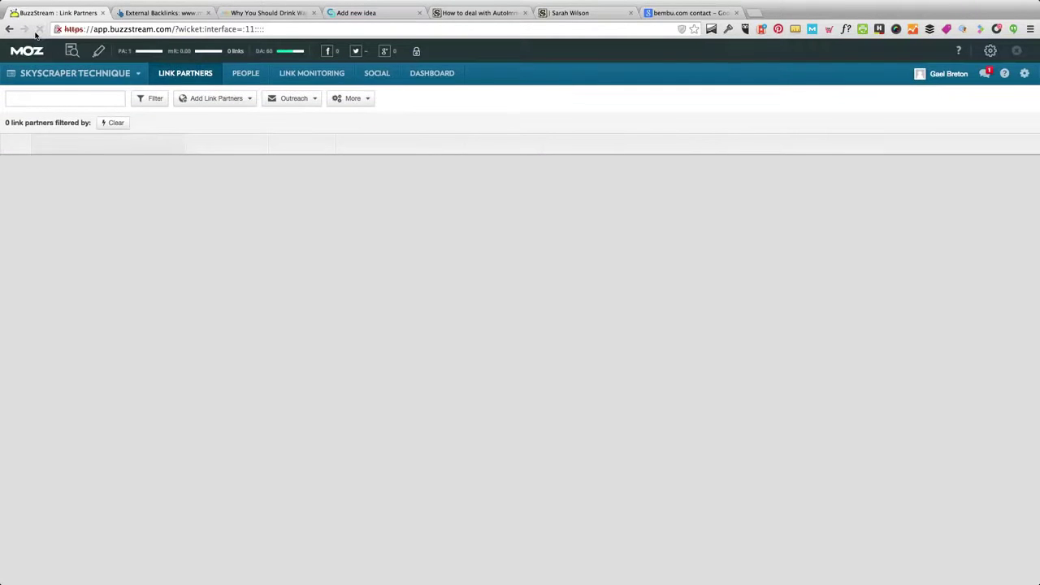
Step: Clear the Link Partners filter so sarahwilson.com shows as the only link partner
left_click(573, 13)
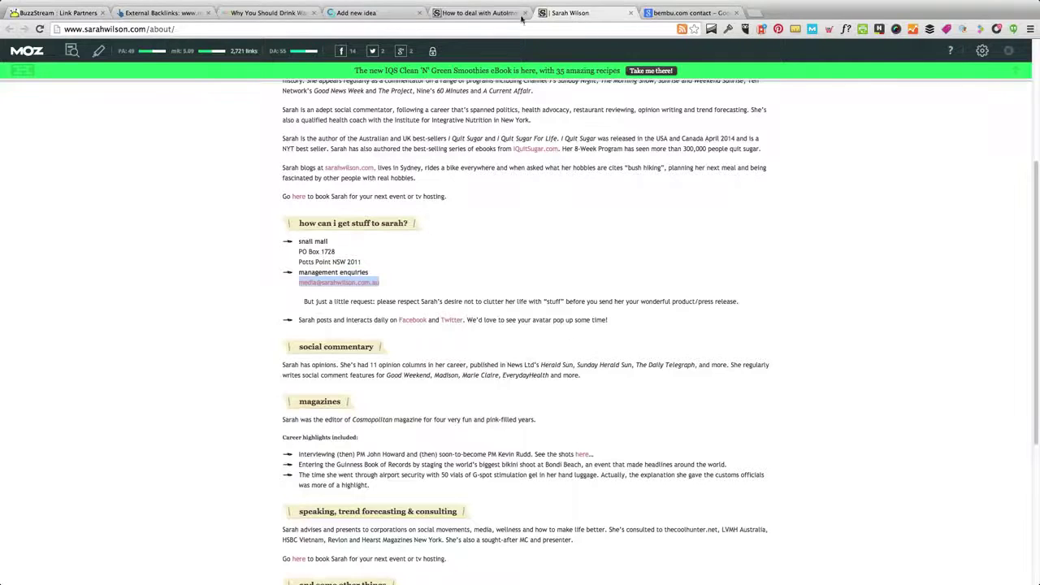
left_click(495, 13)
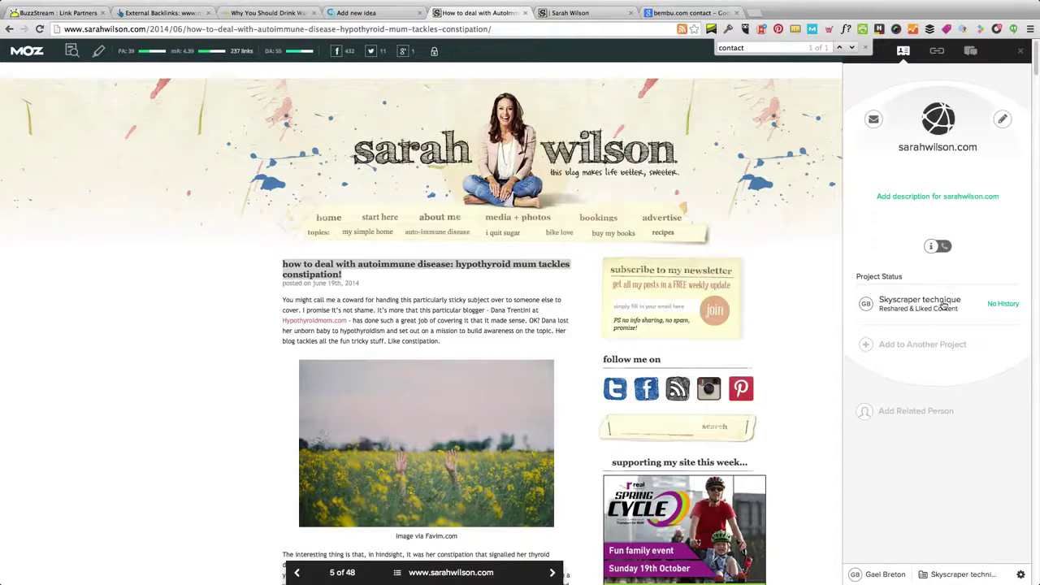
left_click(31, 13)
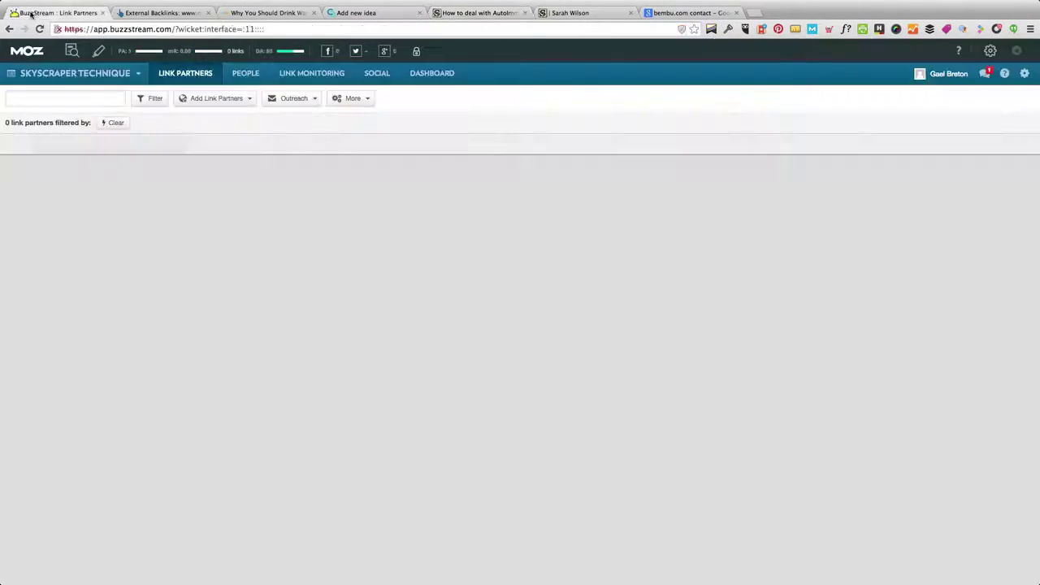
left_click(113, 122)
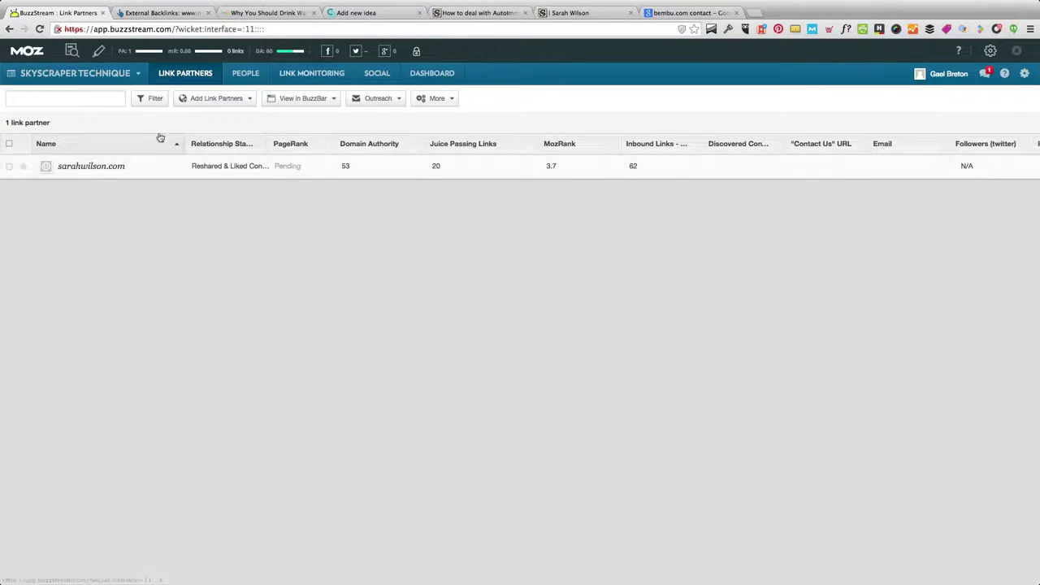
Step: Start outreach to sarahwilson.com using the Reverse Engineering Outreach Healthy Juice Recipes template
left_click(9, 144)
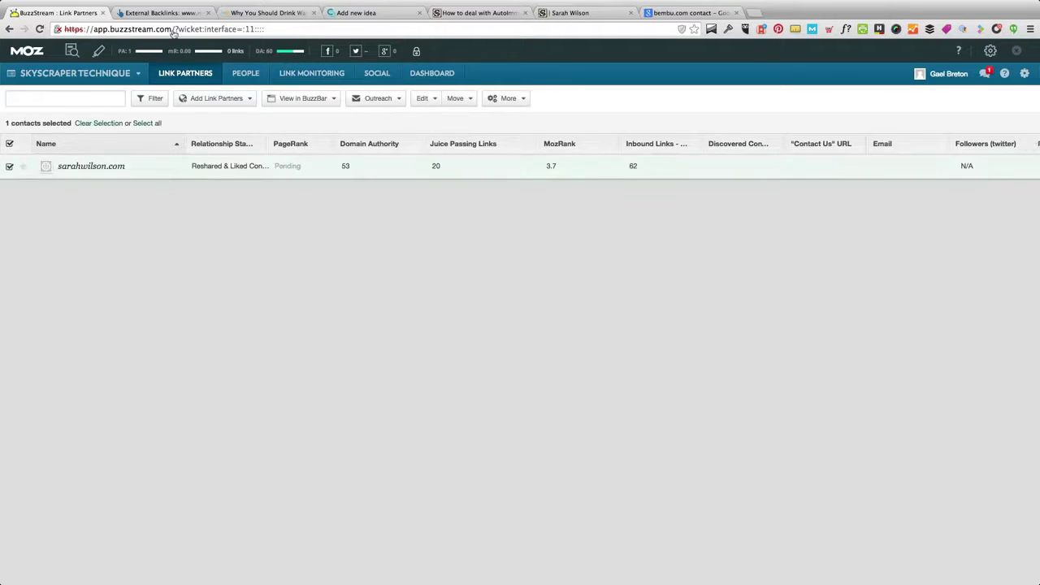
left_click(385, 99)
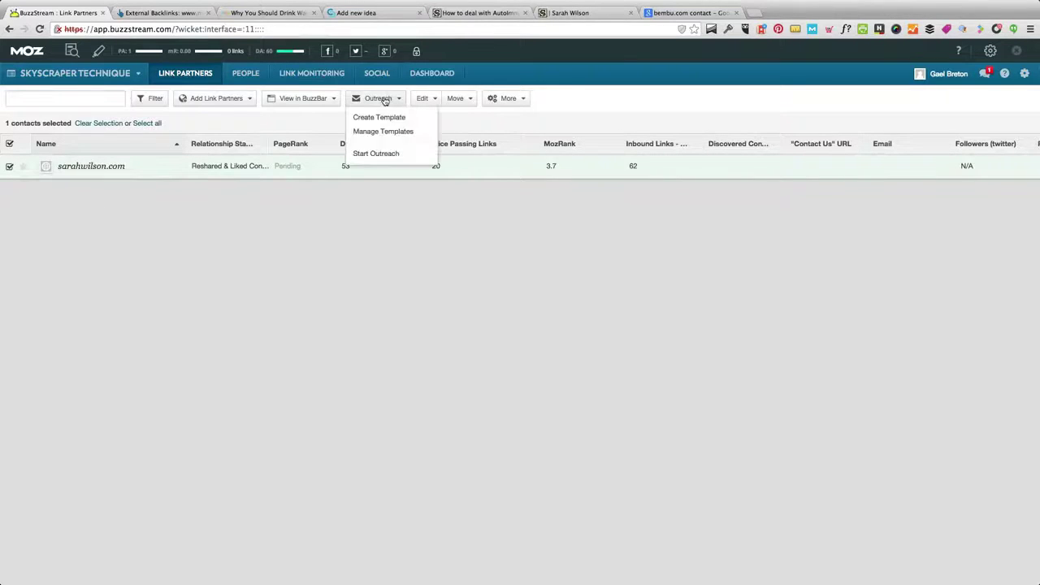
left_click(399, 153)
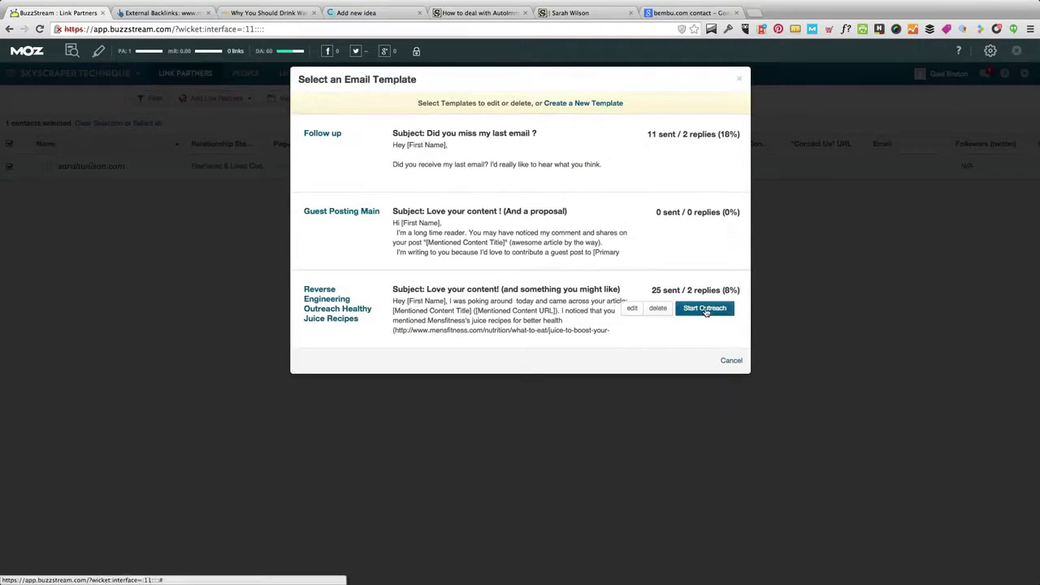
left_click(704, 309)
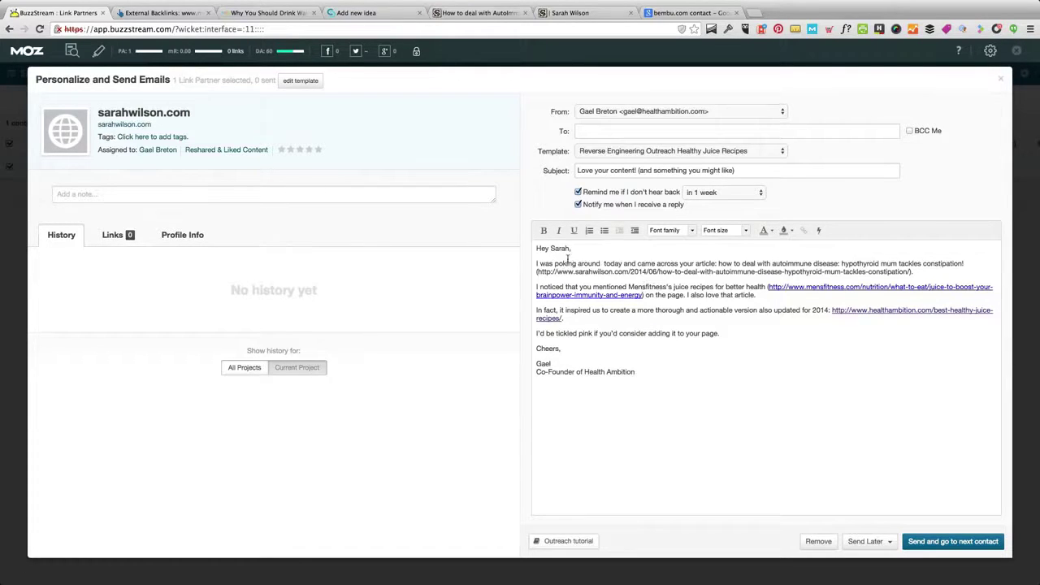
Step: Review the merged post title and links in the draft, then select the email under Profile Info
mouse_move(577, 264)
left_mouse_down()
mouse_move(674, 280)
mouse_move(723, 274)
mouse_move(532, 252)
mouse_move(785, 401)
left_mouse_up()
left_click(529, 256)
left_click_drag(624, 263, 840, 281)
left_click_drag(917, 278, 902, 278)
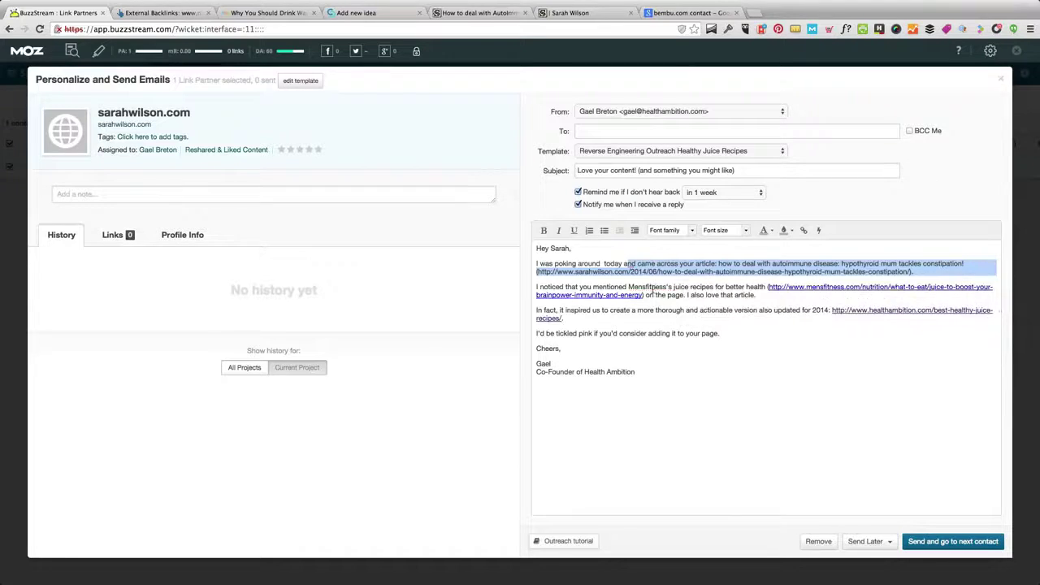
left_click(719, 305)
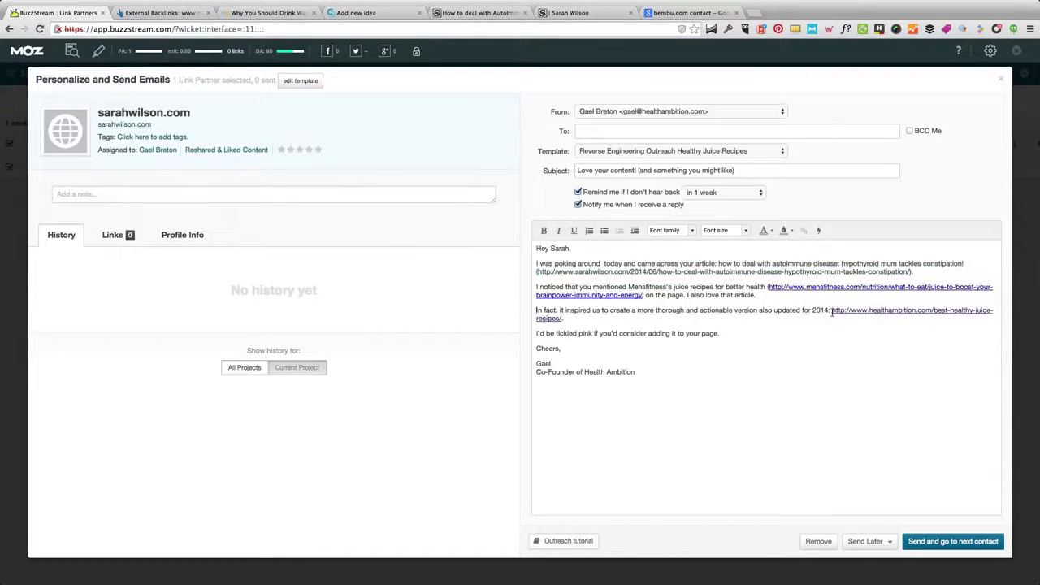
left_click_drag(832, 309, 885, 332)
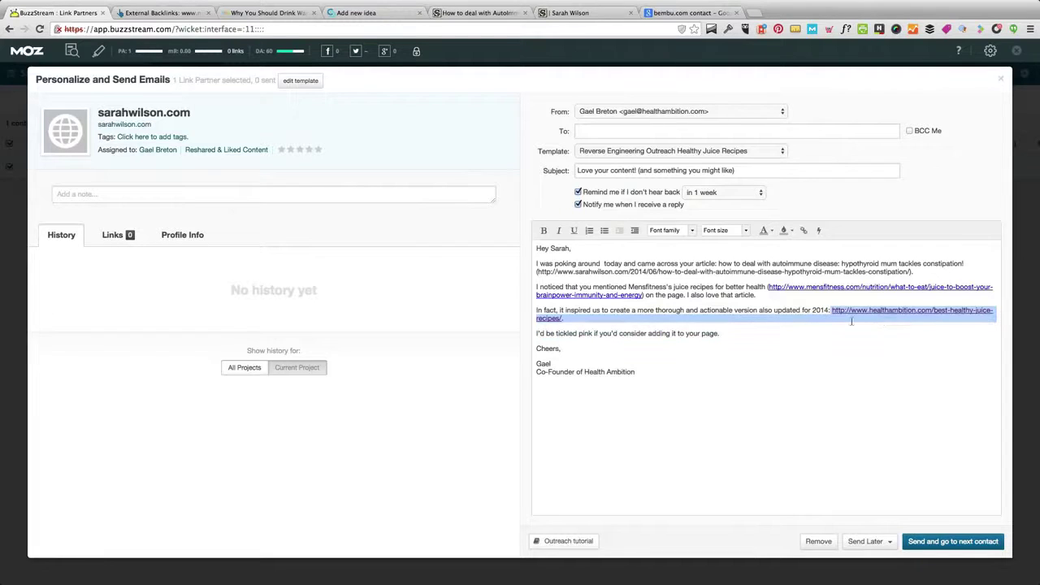
left_click(788, 335)
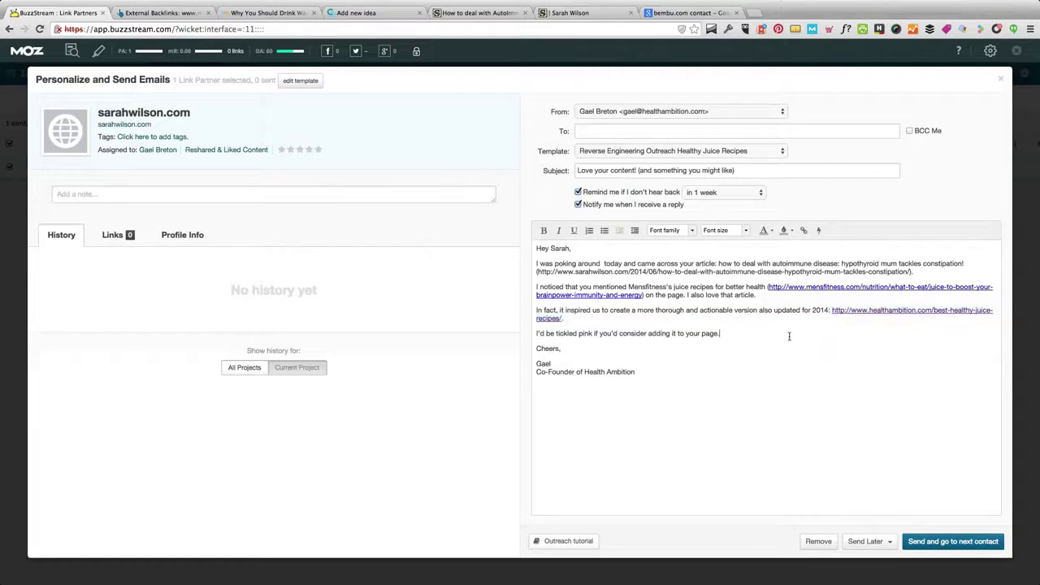
left_click(180, 235)
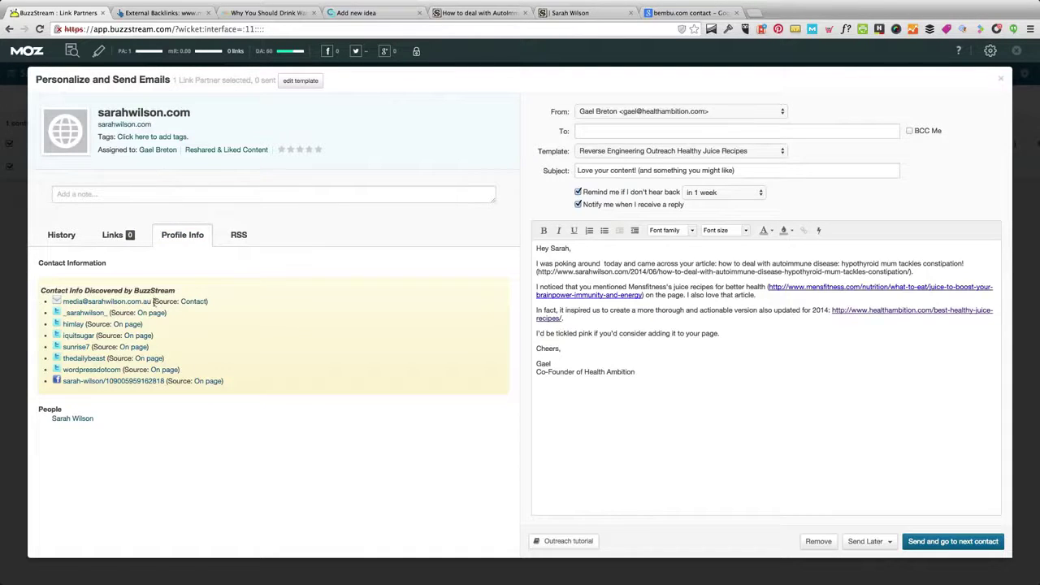
left_click_drag(152, 301, 63, 302)
key("super+c")
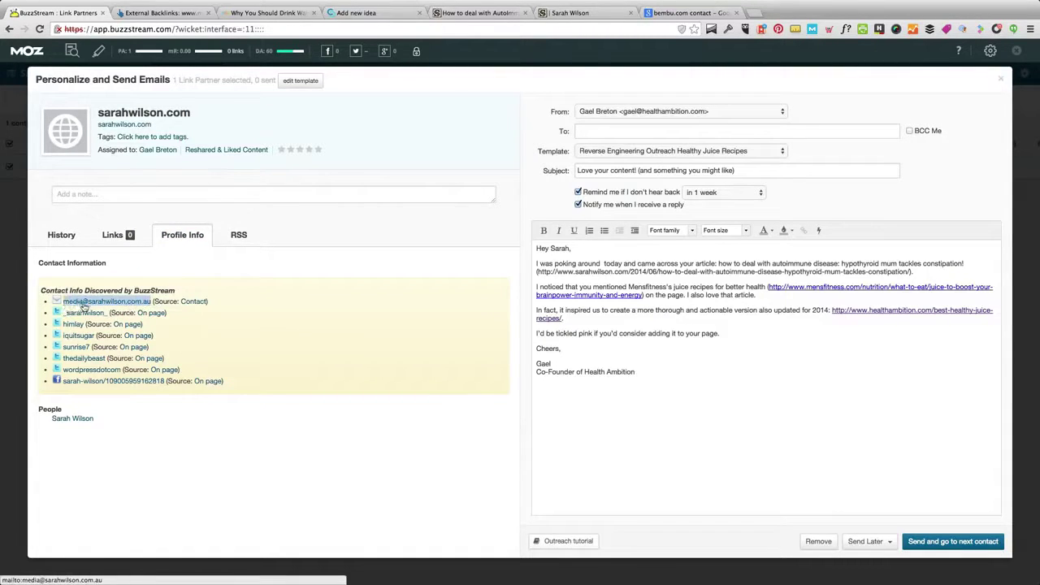
Step: Address the draft to the prospect's email, close it, and start another outreach
left_click(595, 131)
key("super+v")
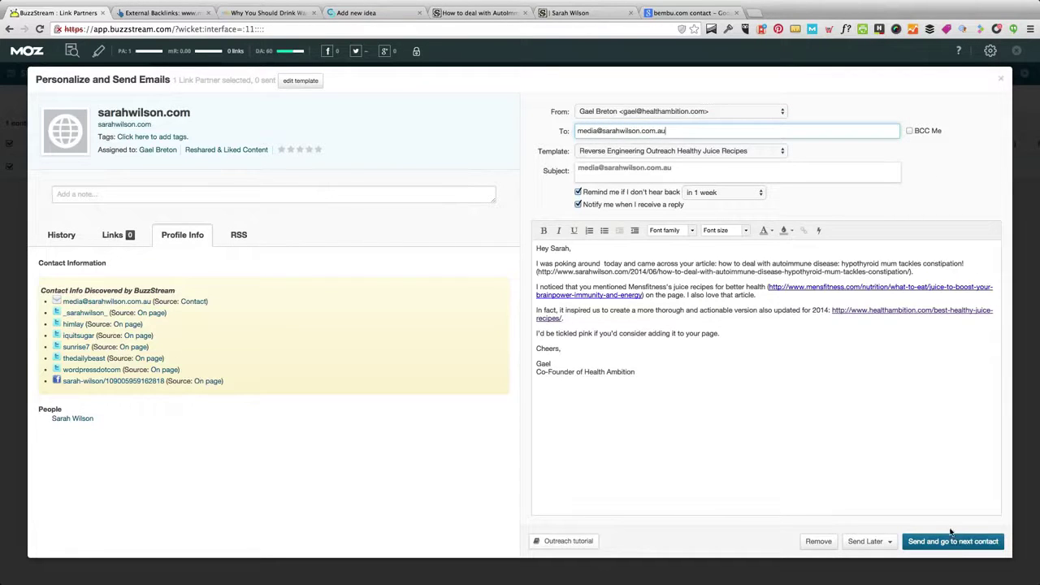
left_click(602, 172)
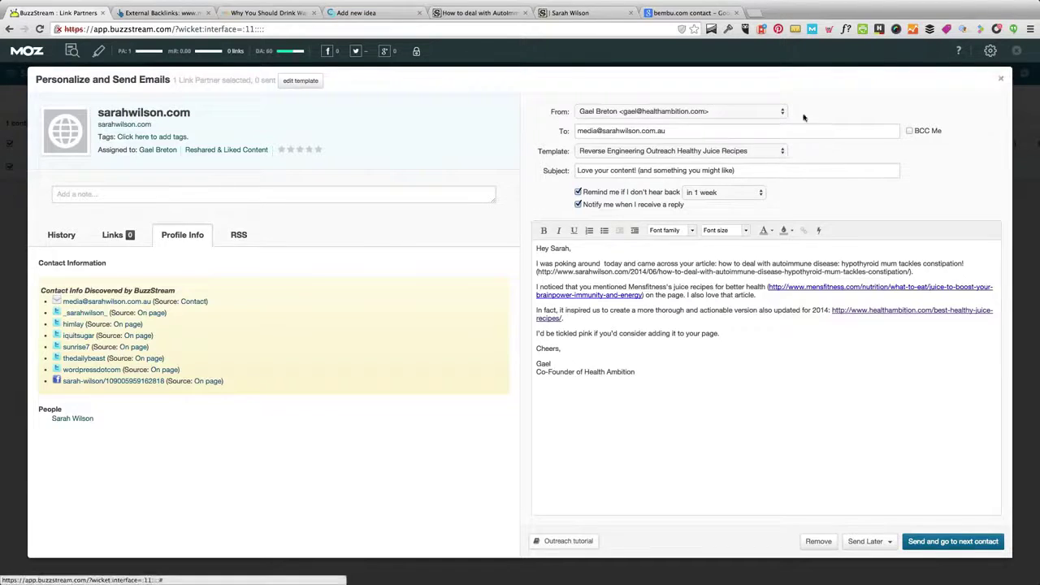
left_click(1002, 79)
left_click(380, 105)
left_click(386, 150)
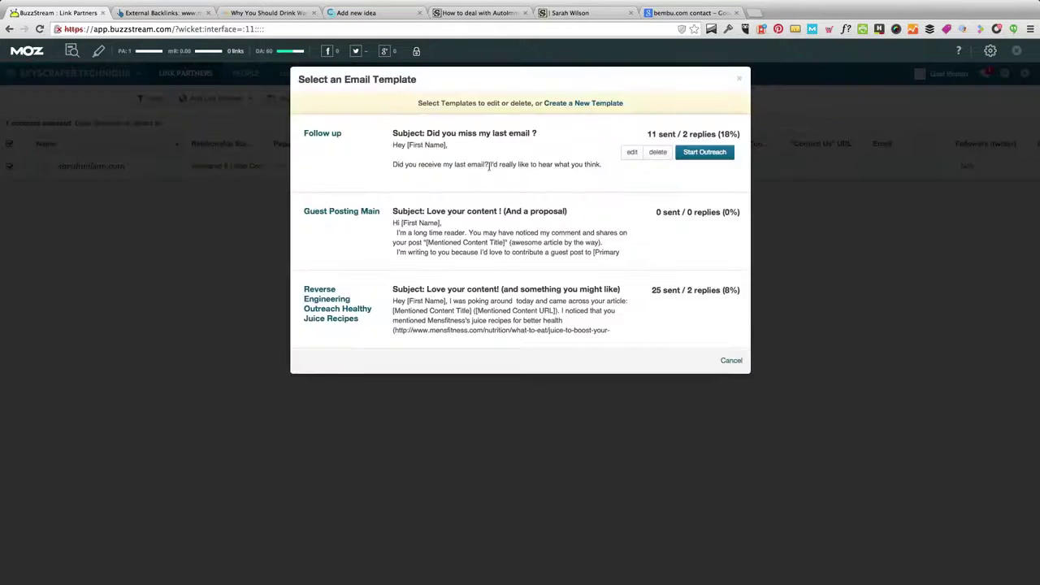
Step: Load the Follow up template draft, subject 'Did you miss my last email ?', and select its body
left_click(700, 153)
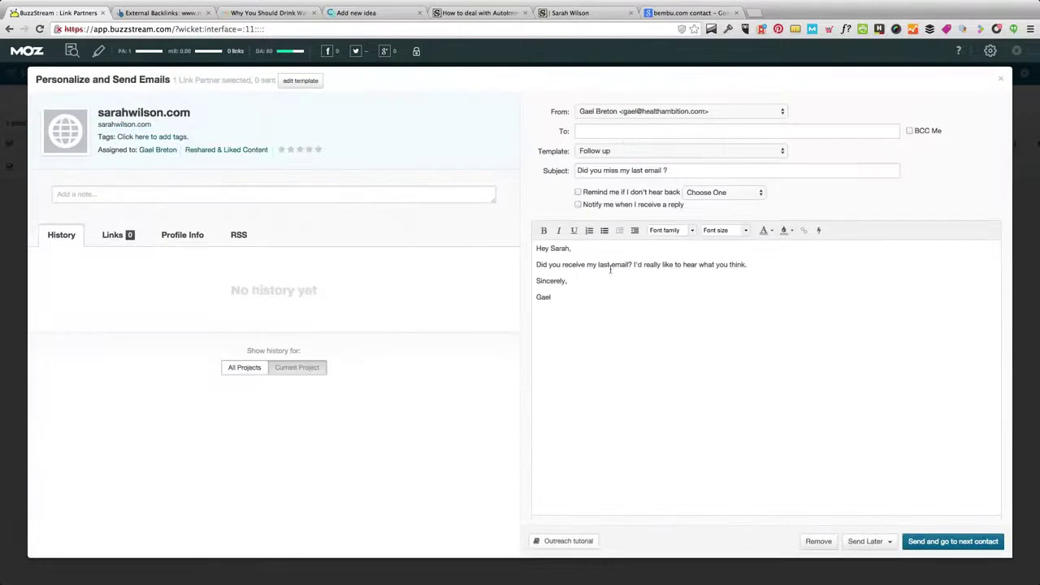
left_click_drag(590, 297, 490, 234)
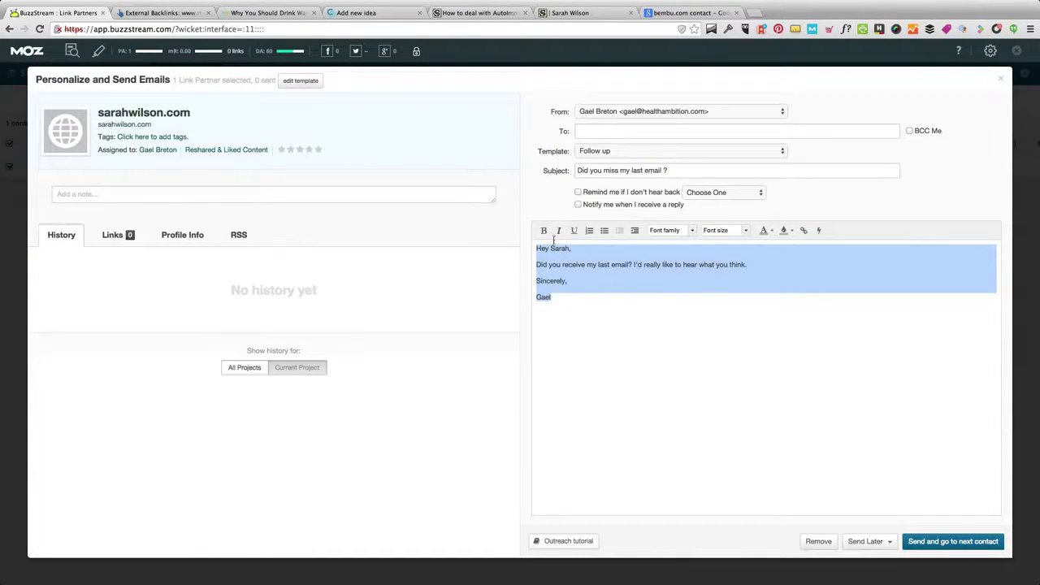
Step: Close the follow-up draft to return to the Skyscraper Technique Link Partners list
left_click(998, 80)
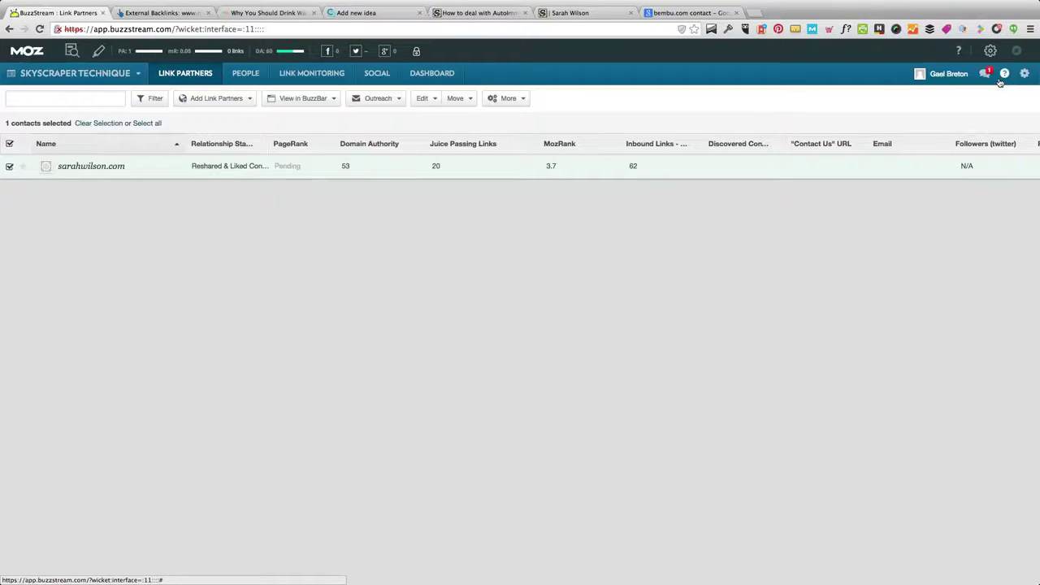